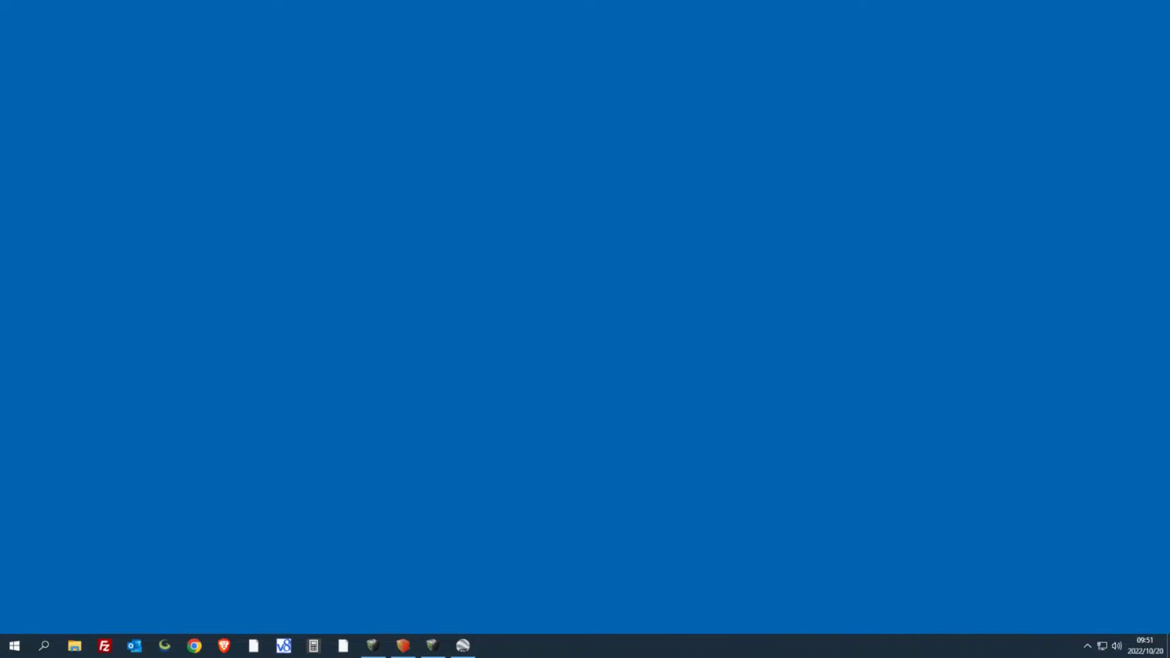
Step: Open the Properties of the LG_Metashape folder on drive Wolf (E:)
click(74, 645)
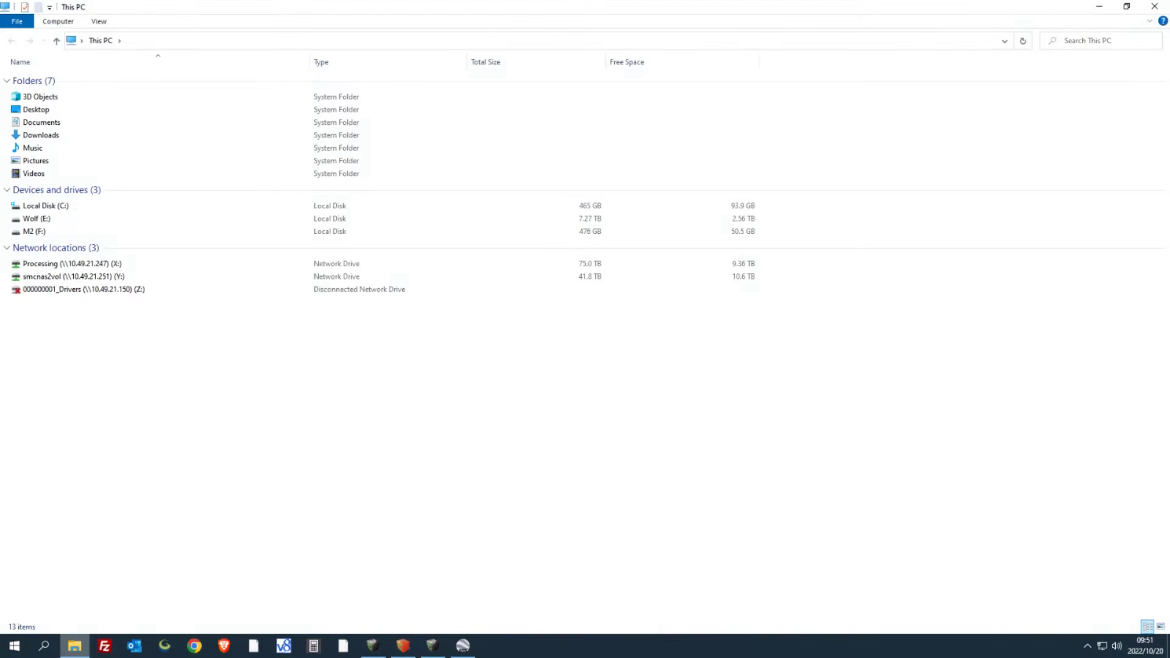
double_click(36, 218)
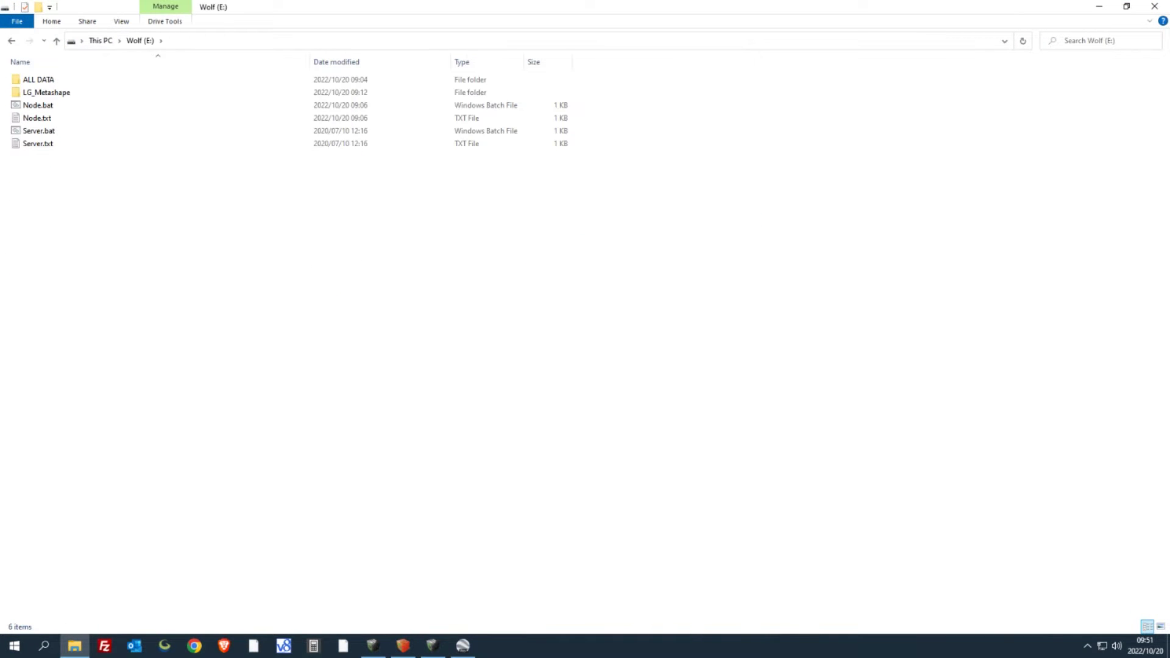
click(46, 92)
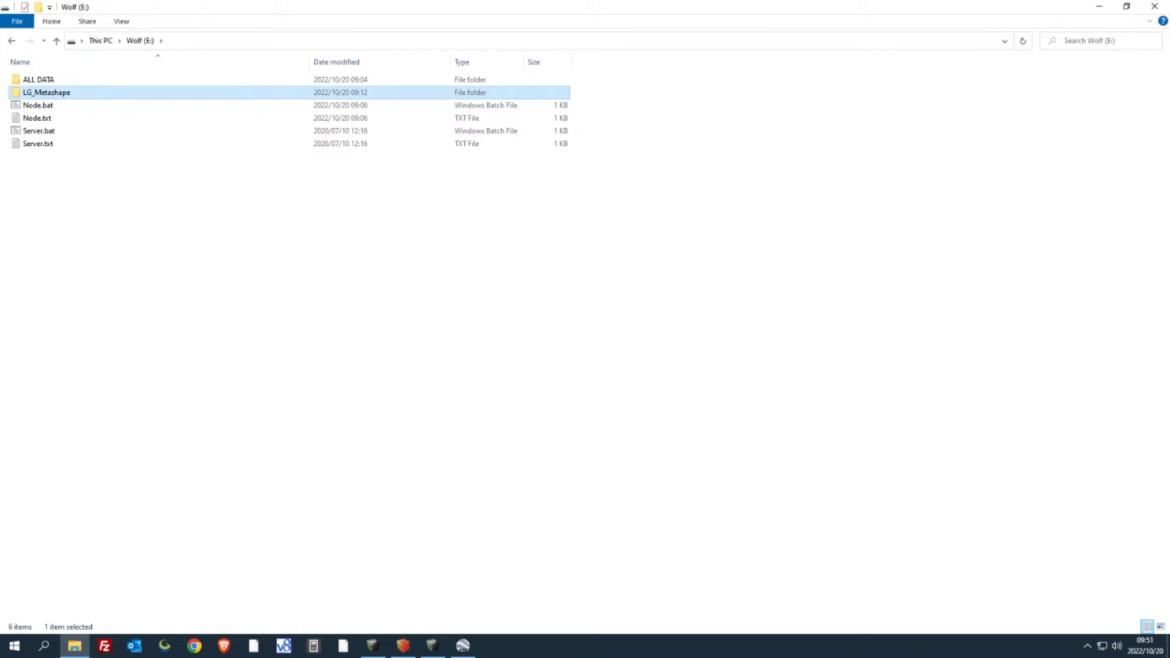
key(shift+F10)
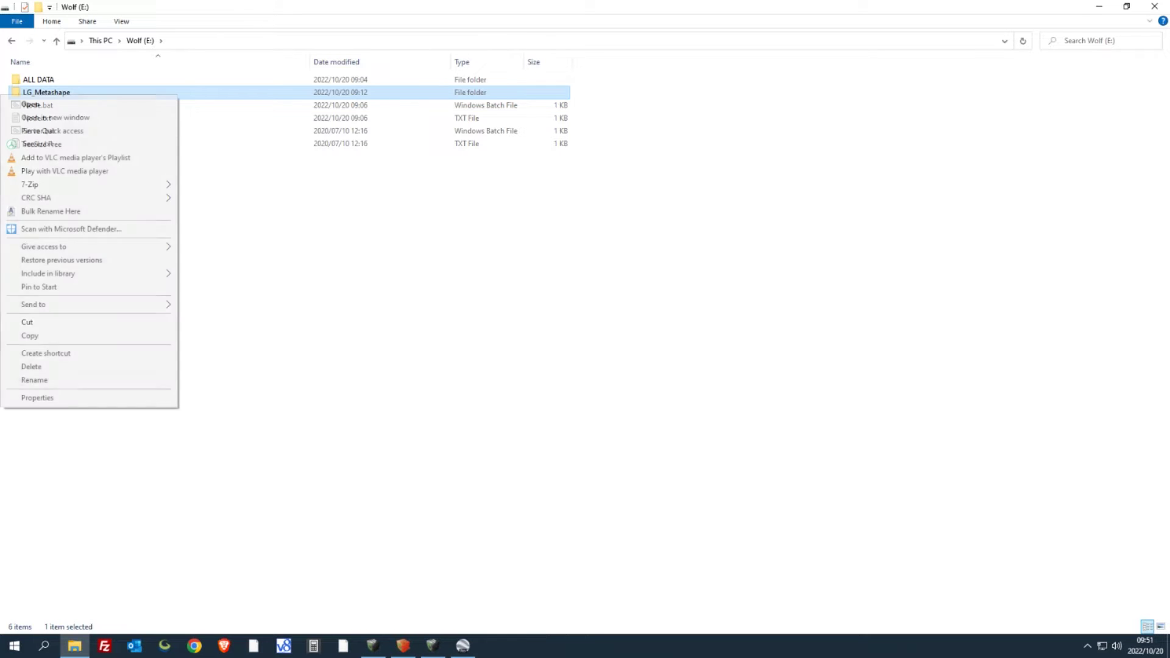
key(Up)
key(Return)
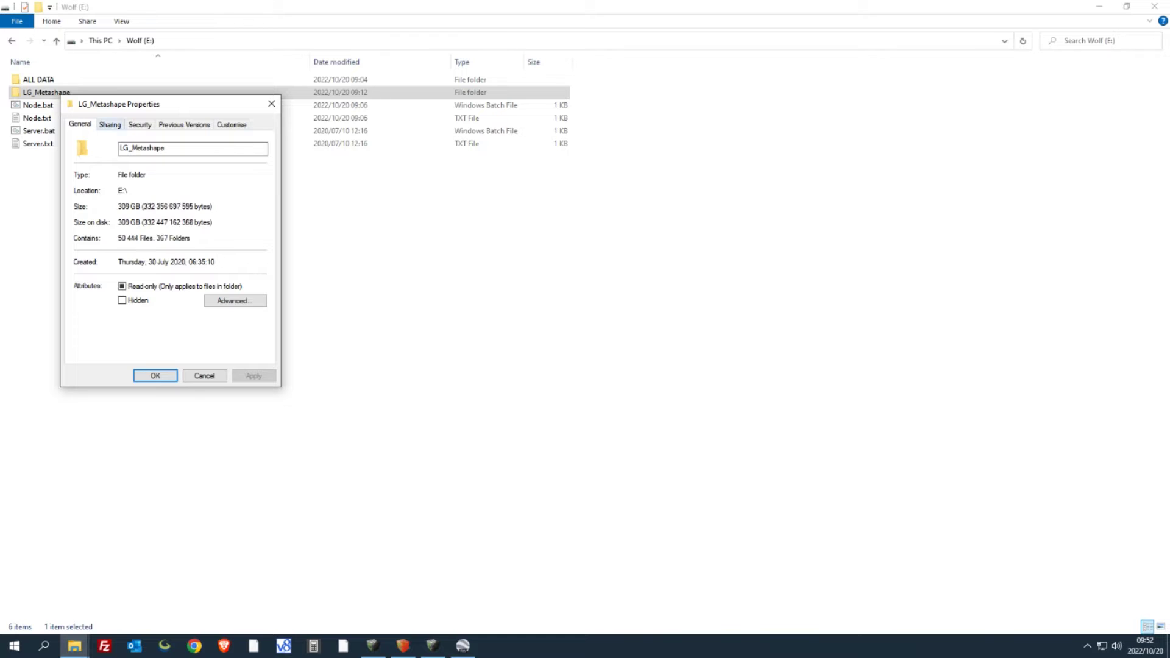
Step: Share LG_Metashape with Everyone at Read/Write permission
key(ctrl+Tab)
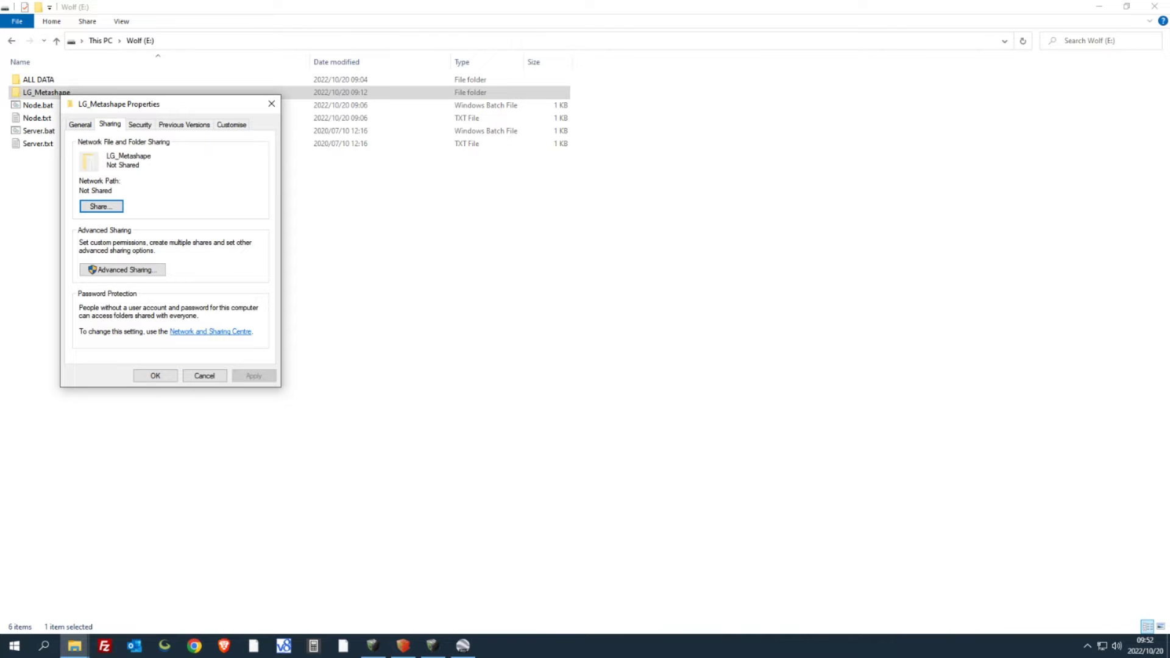
key(space)
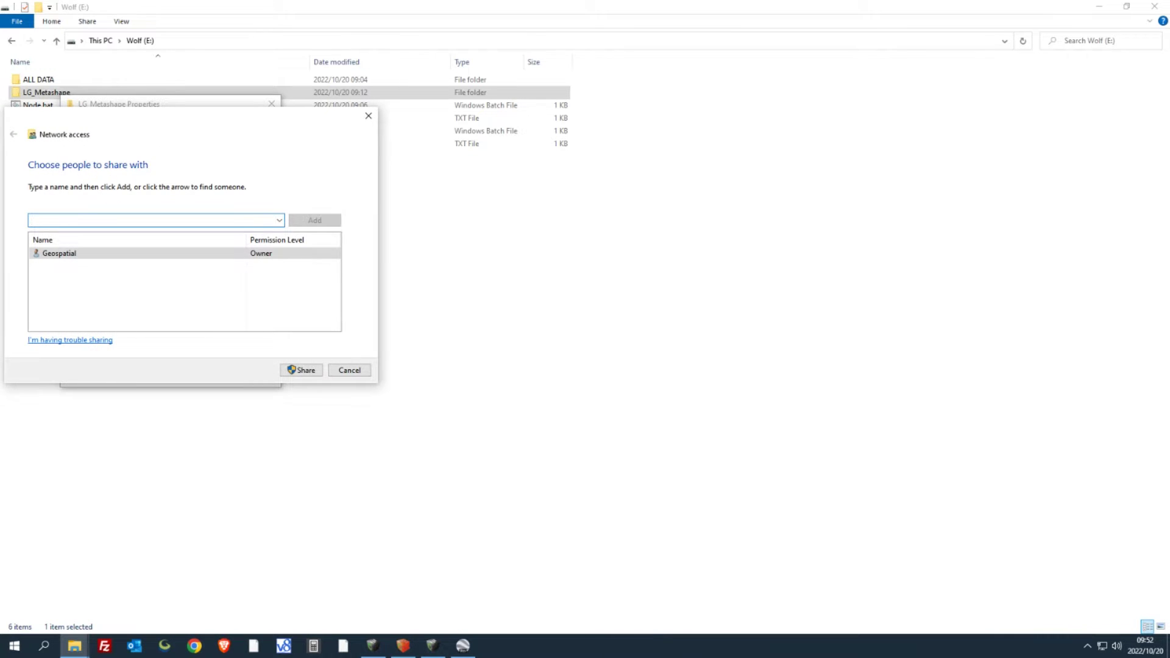
click(279, 220)
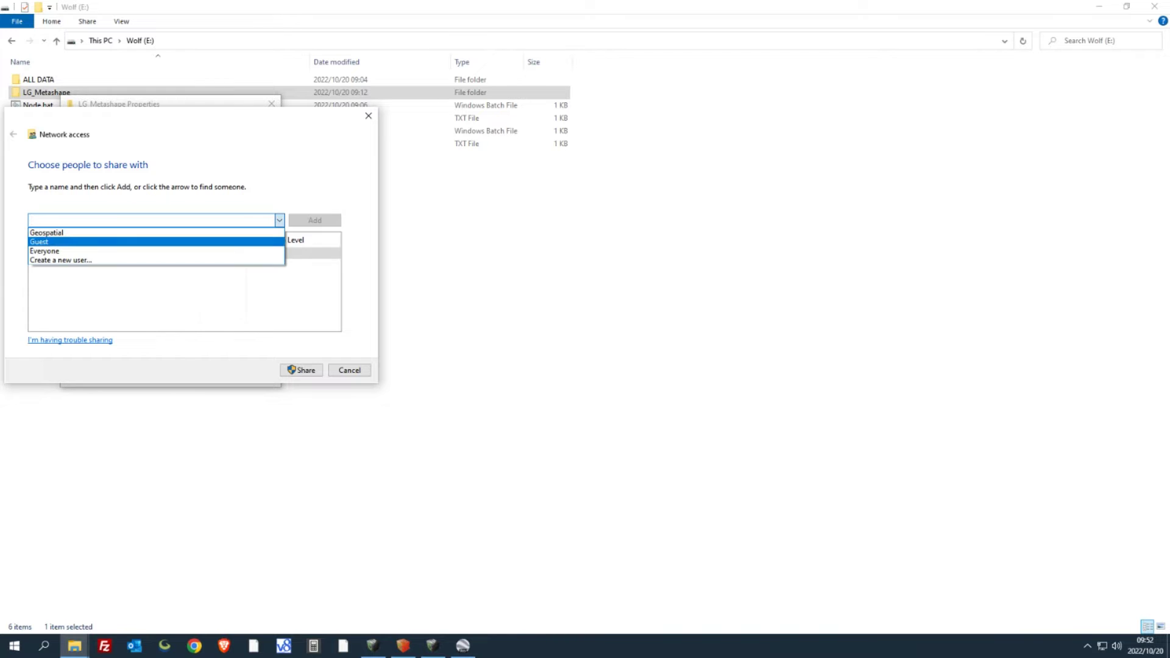
click(91, 250)
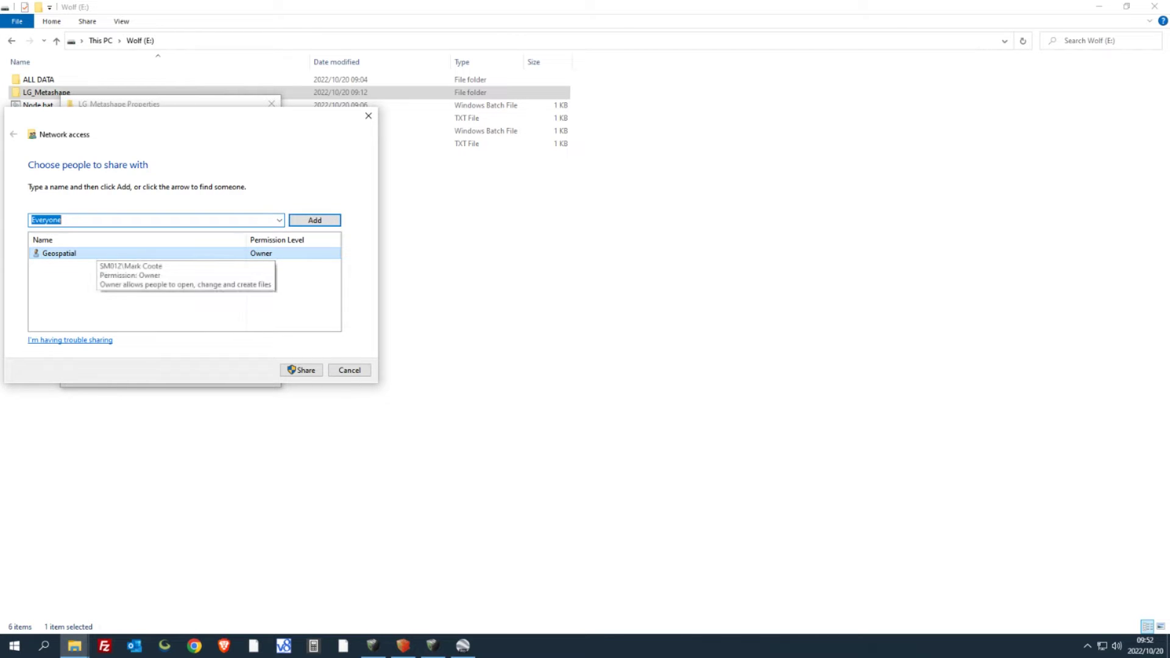
click(315, 220)
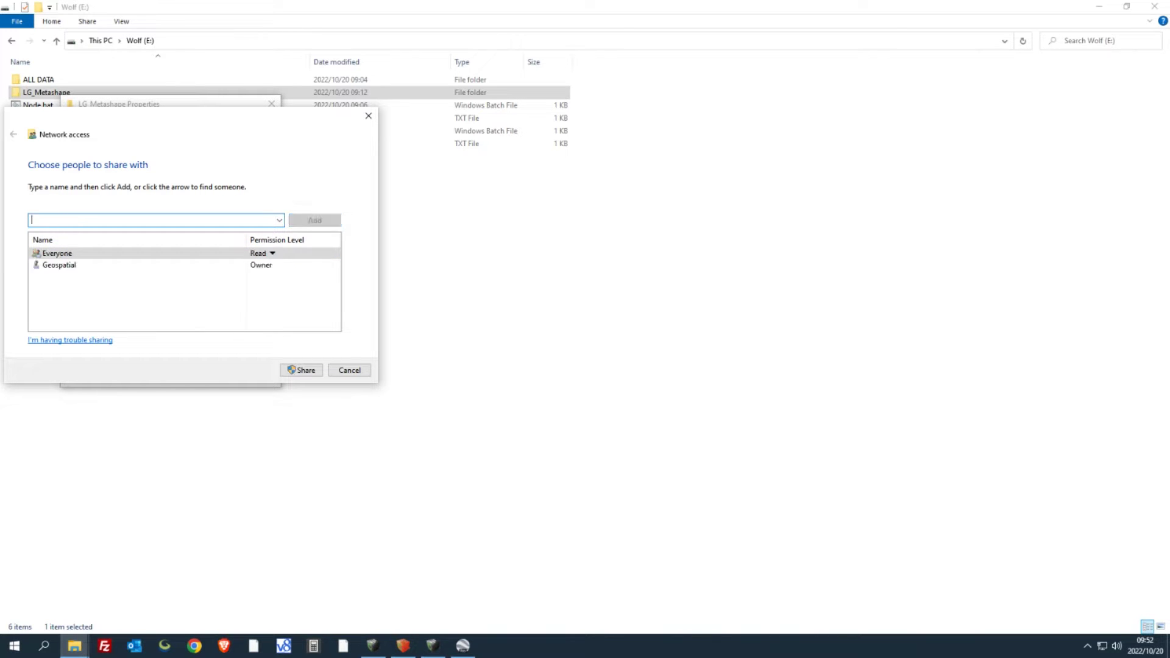
click(271, 253)
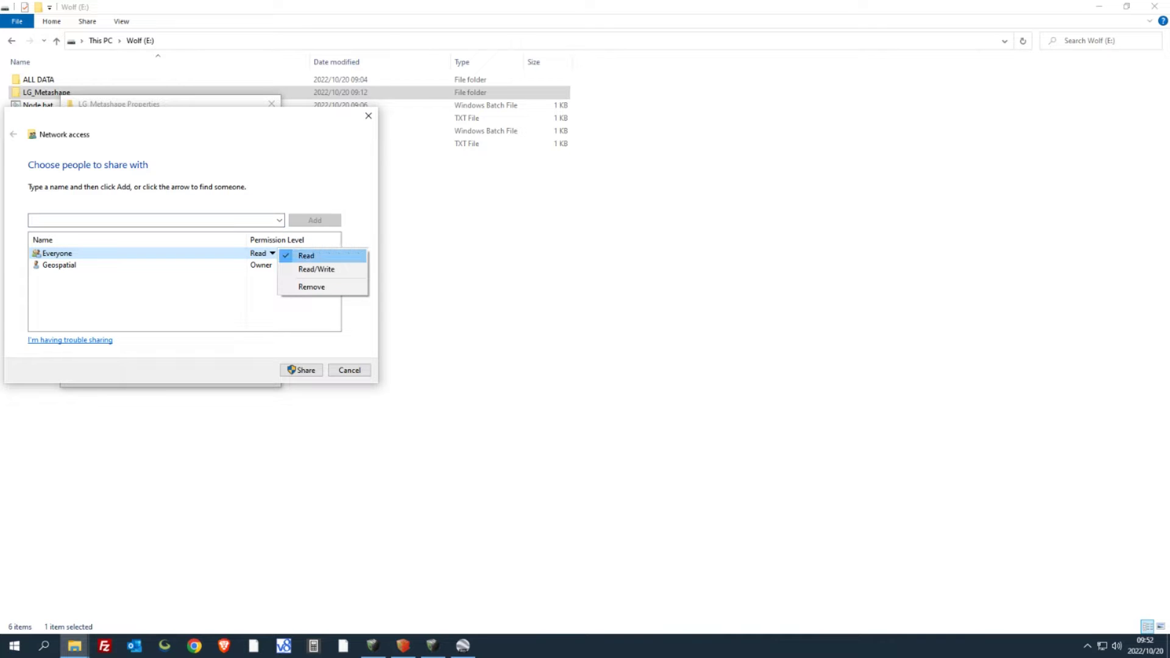
click(316, 269)
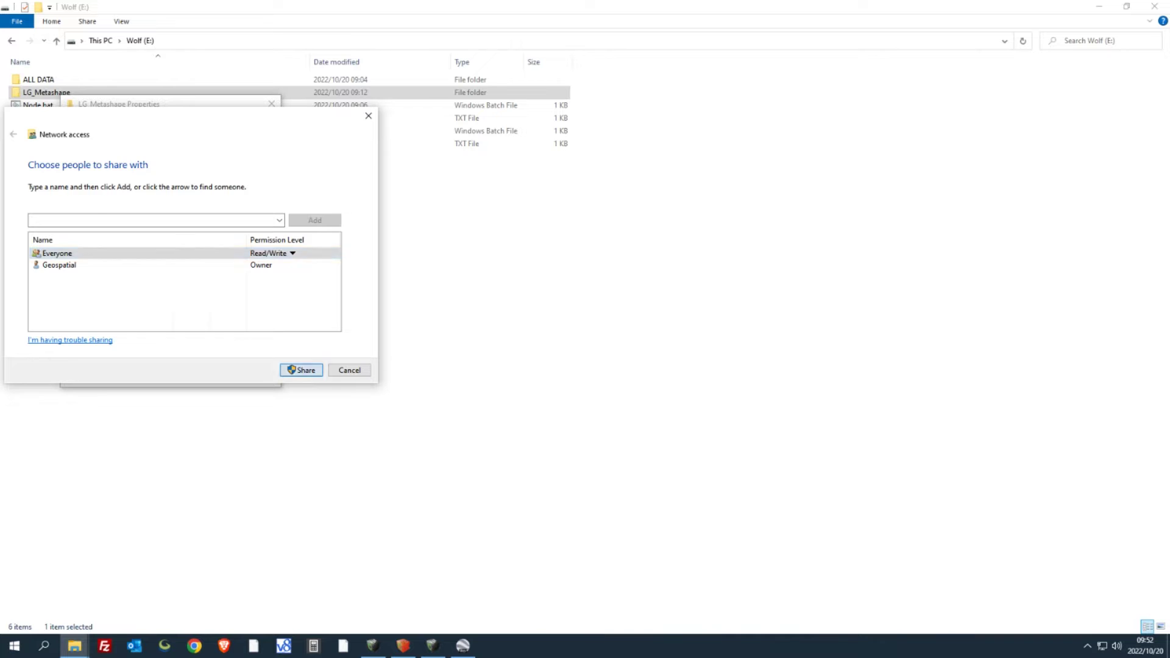
click(301, 370)
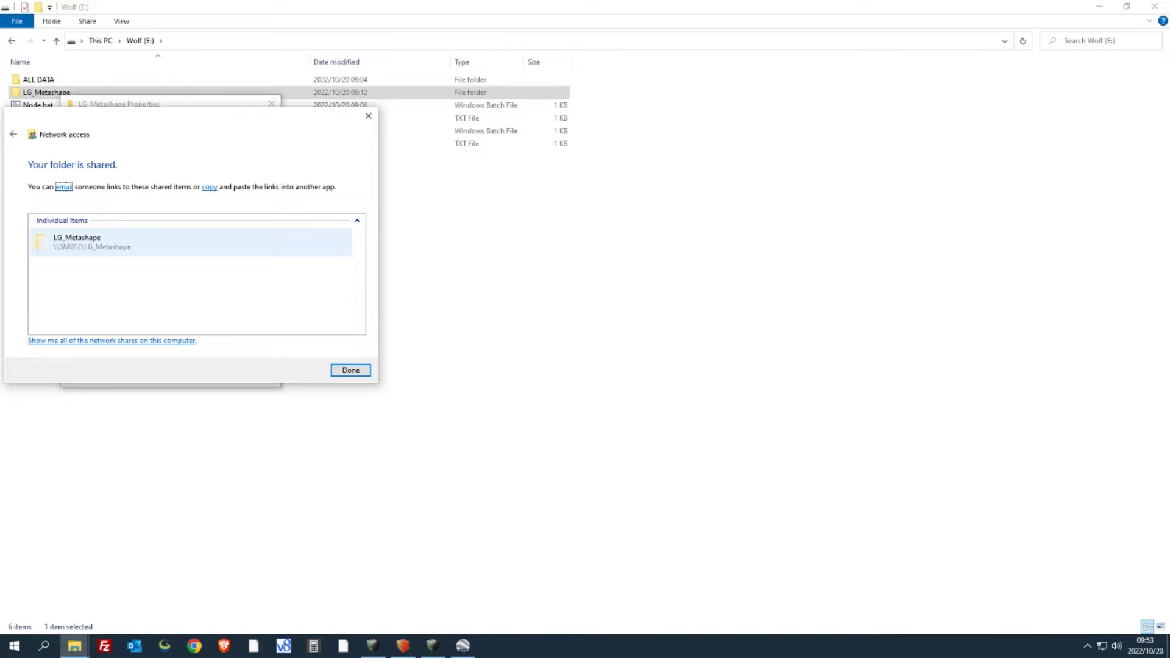
key(super+s)
Step: Start a Notepad note with \\SM012\LG_Metashape and dismiss the sharing confirmation
text(n)
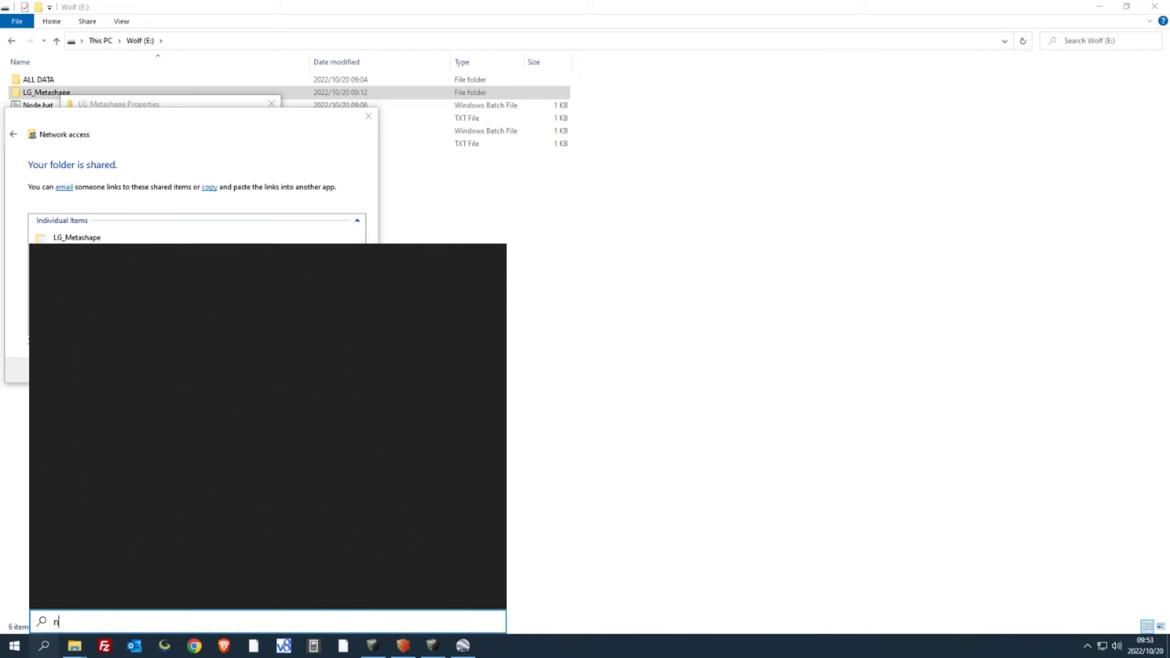
text(ote)
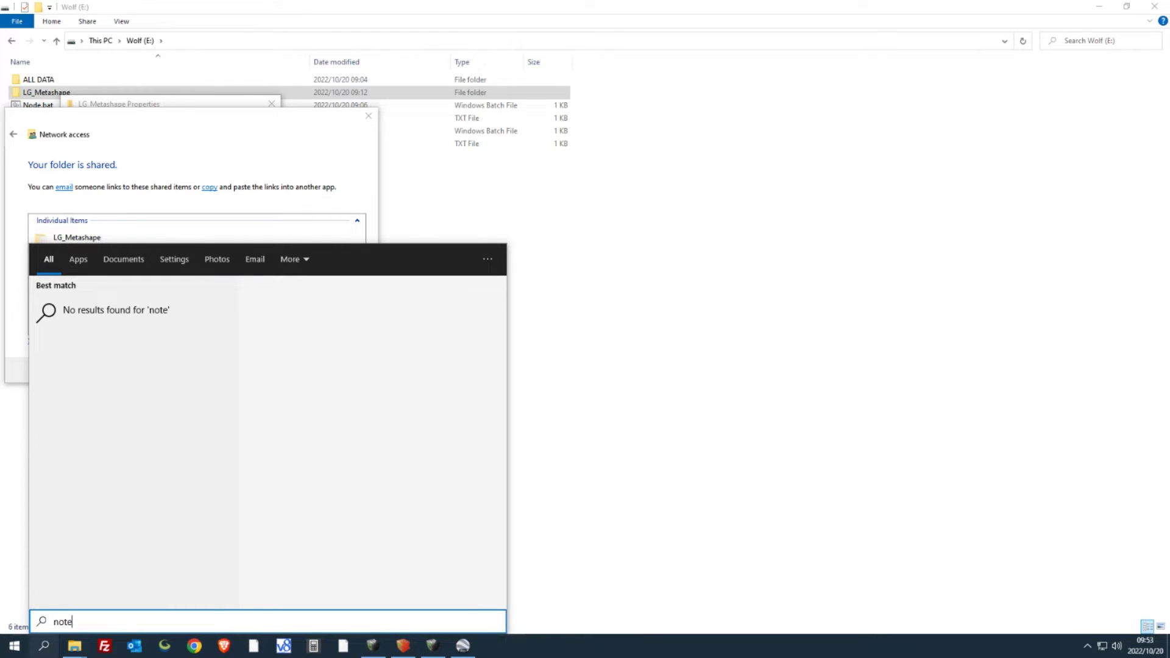
text(pad)
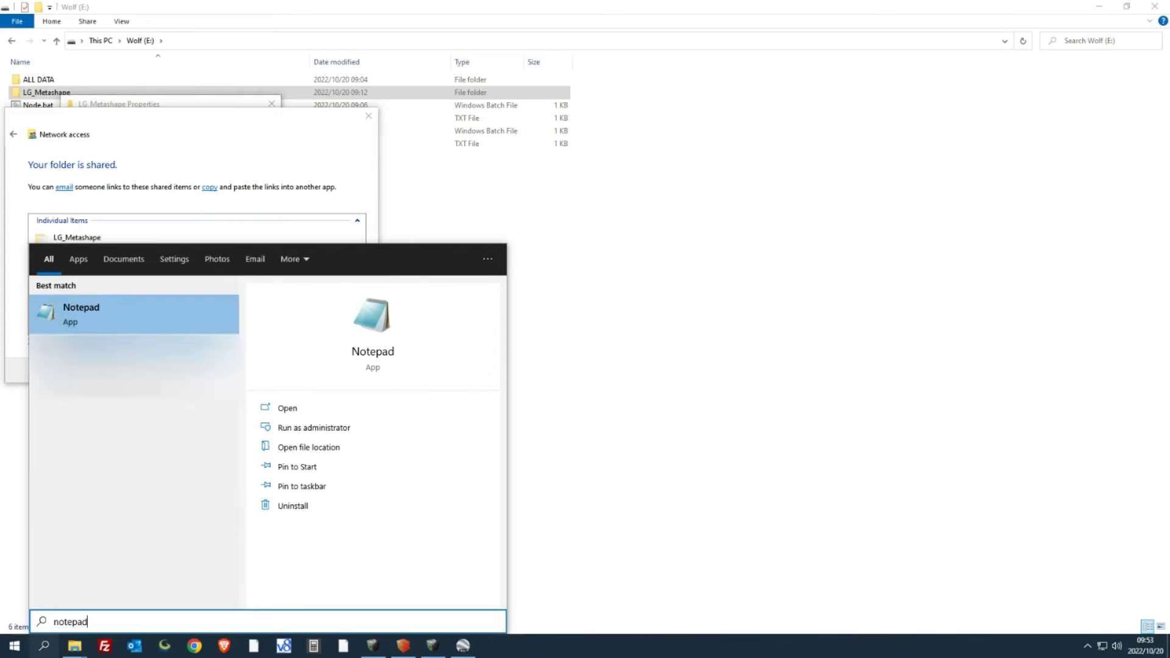
key(Return)
drag(663, 282, 856, 244)
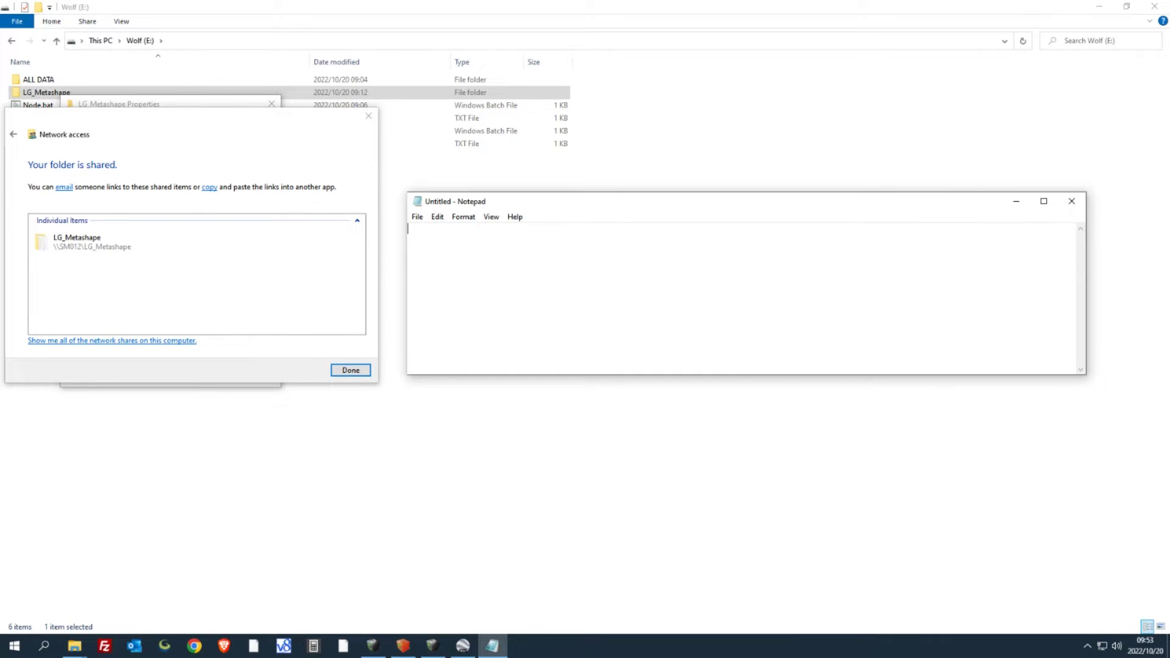
text(\\)
text(SM012)
text(\)
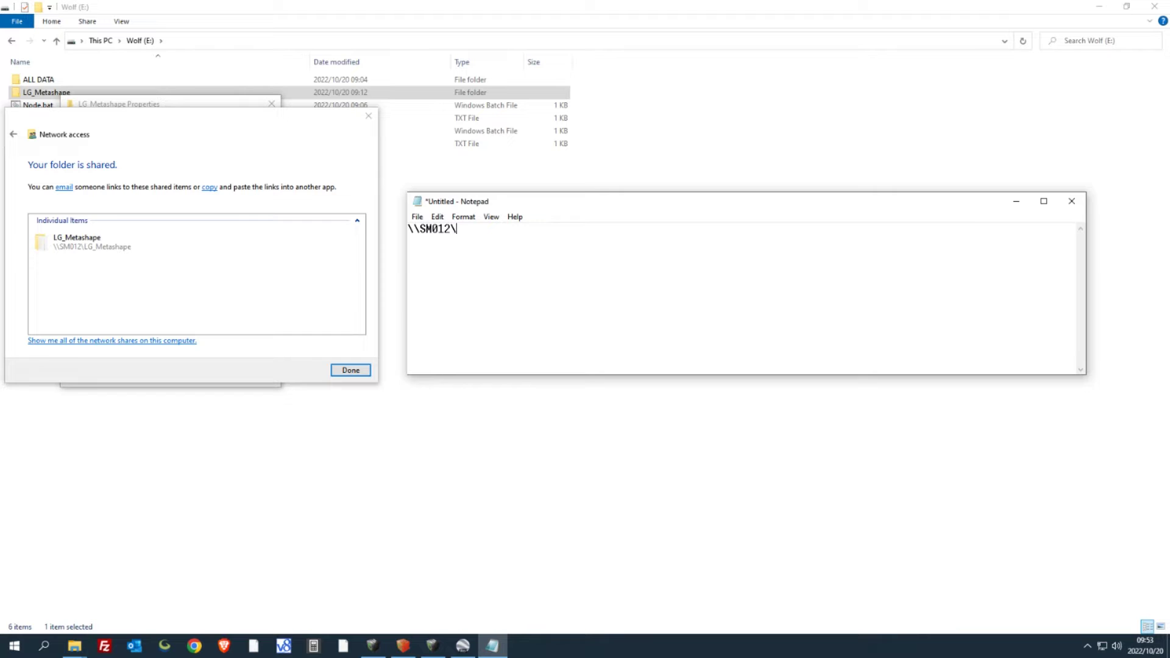
text(LG_Me)
text(tashape)
click(350, 370)
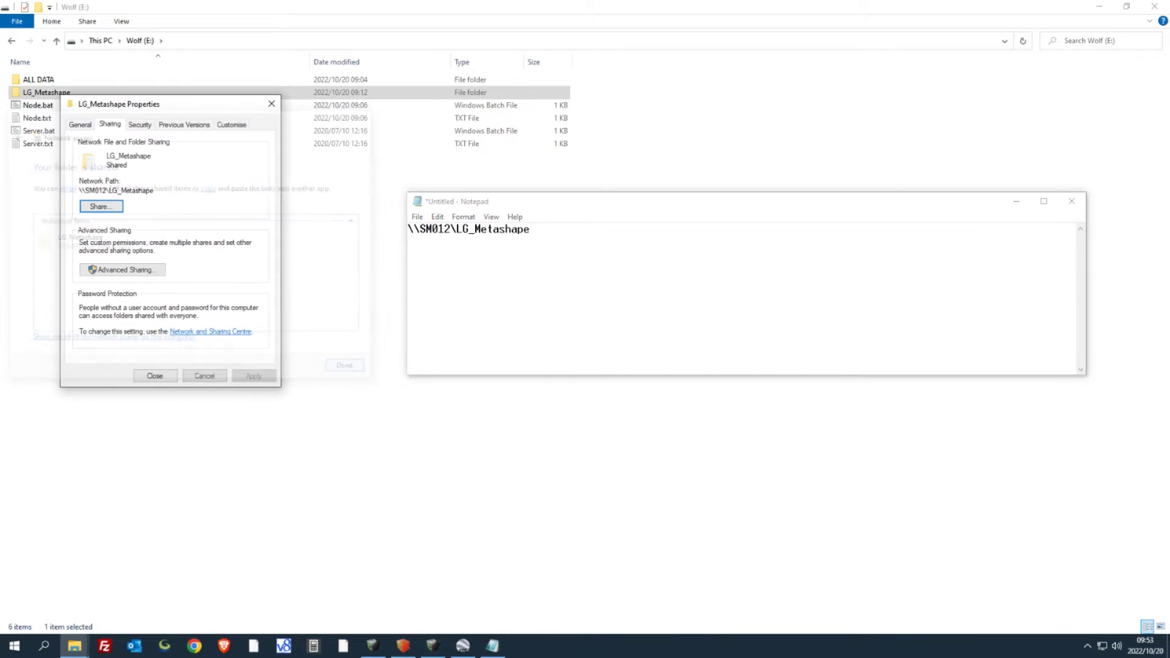
Step: Copy the \\SM012\LG_Metashape path from Notepad into File Explorer's address bar
key(Return)
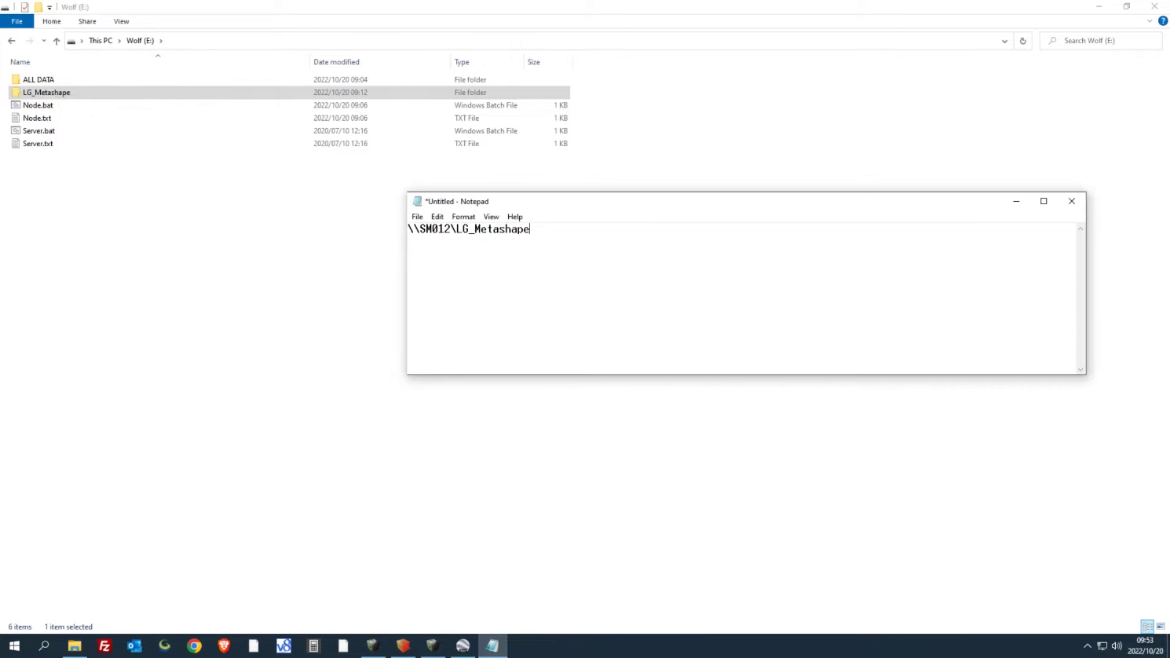
key(ctrl+shift+Left)
key(ctrl+shift+Left)
key(ctrl+shift+Left)
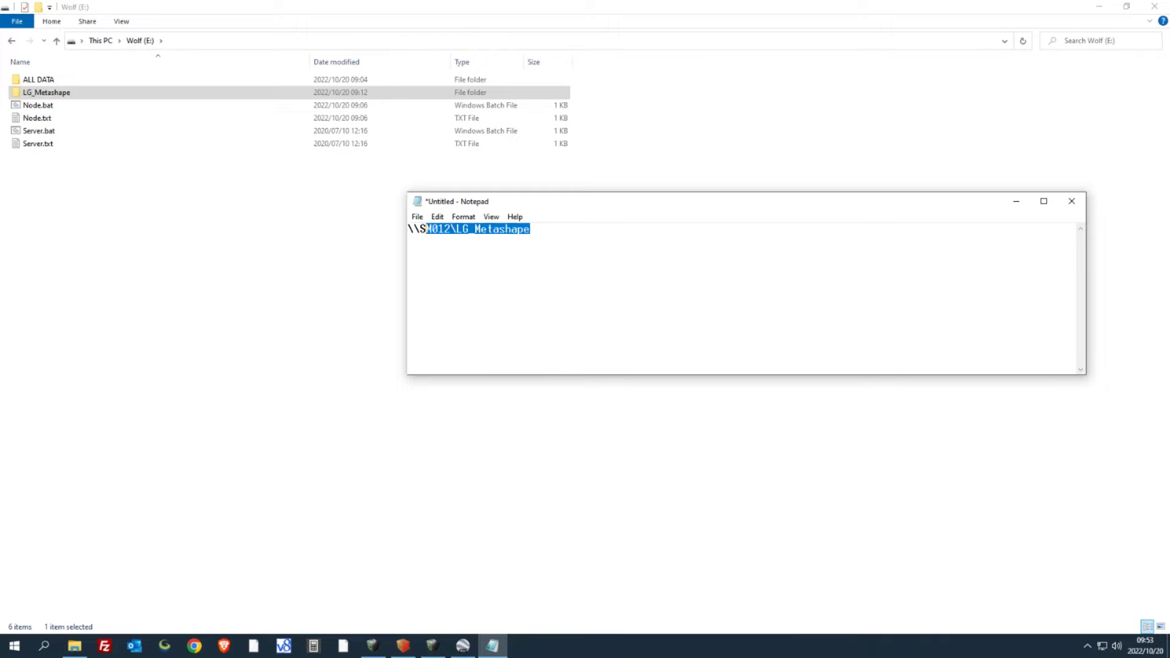
key(ctrl+shift+Left)
key(shift+F10)
key(Down)
key(Down)
key(Down)
key(Return)
key(alt+Tab)
key(alt+d)
key(shift+F10)
key(Down)
key(Down)
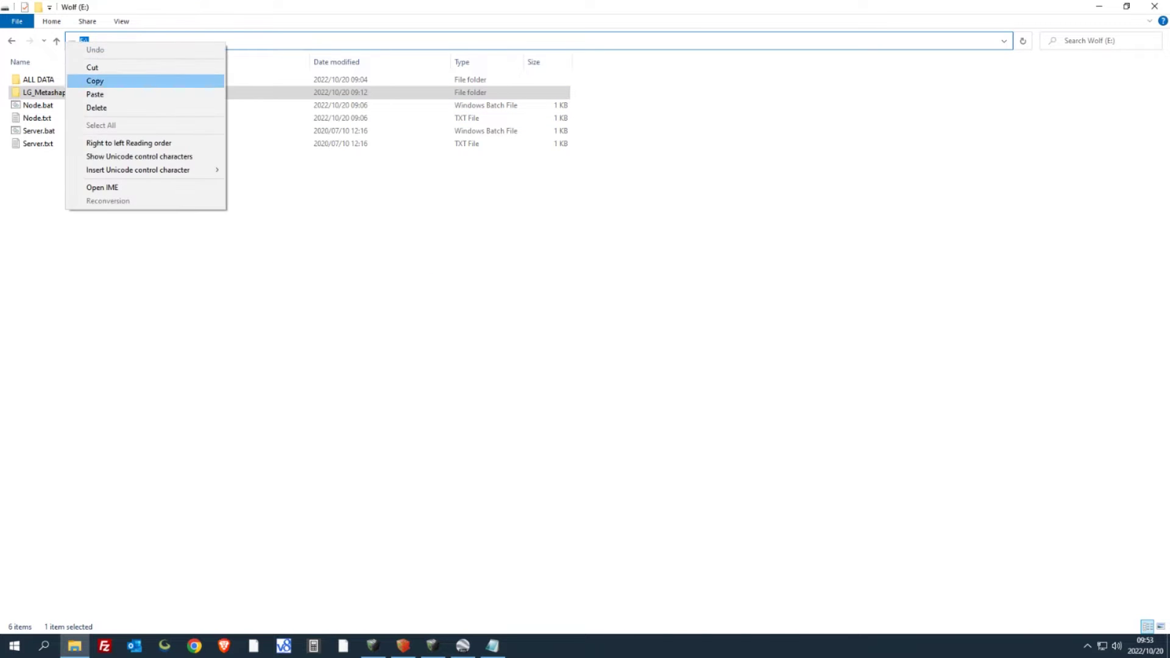
key(Down)
key(Return)
key(Return)
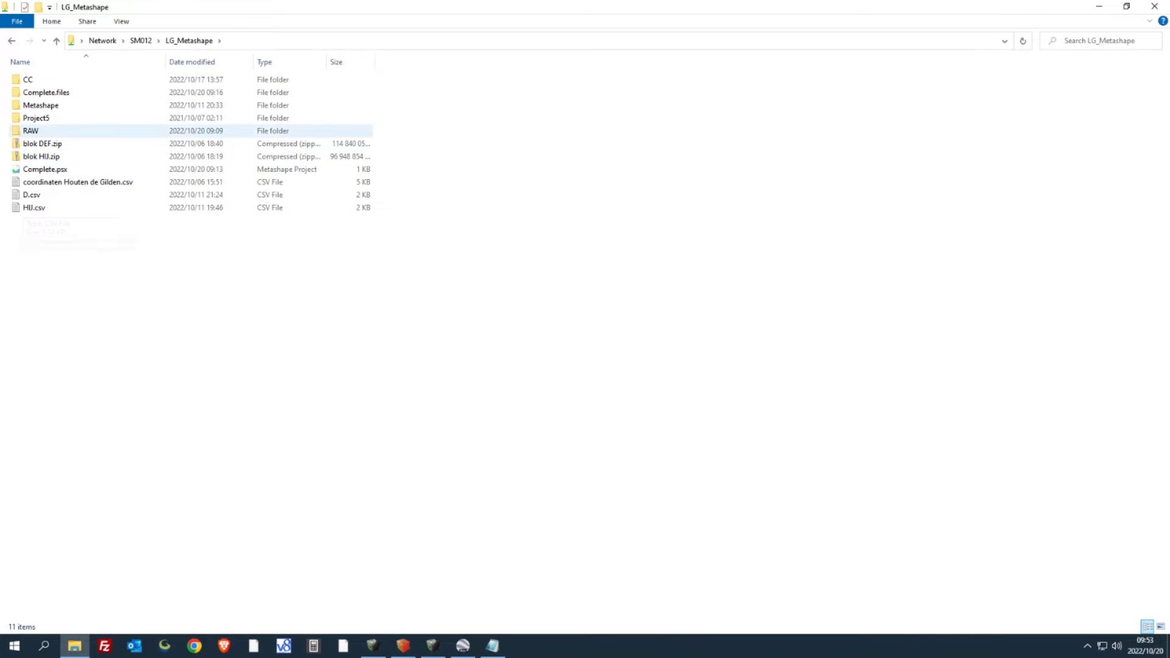
Step: Browse RAW > blok HIJ > blok J to check its photos, then return to RAW
double_click(30, 131)
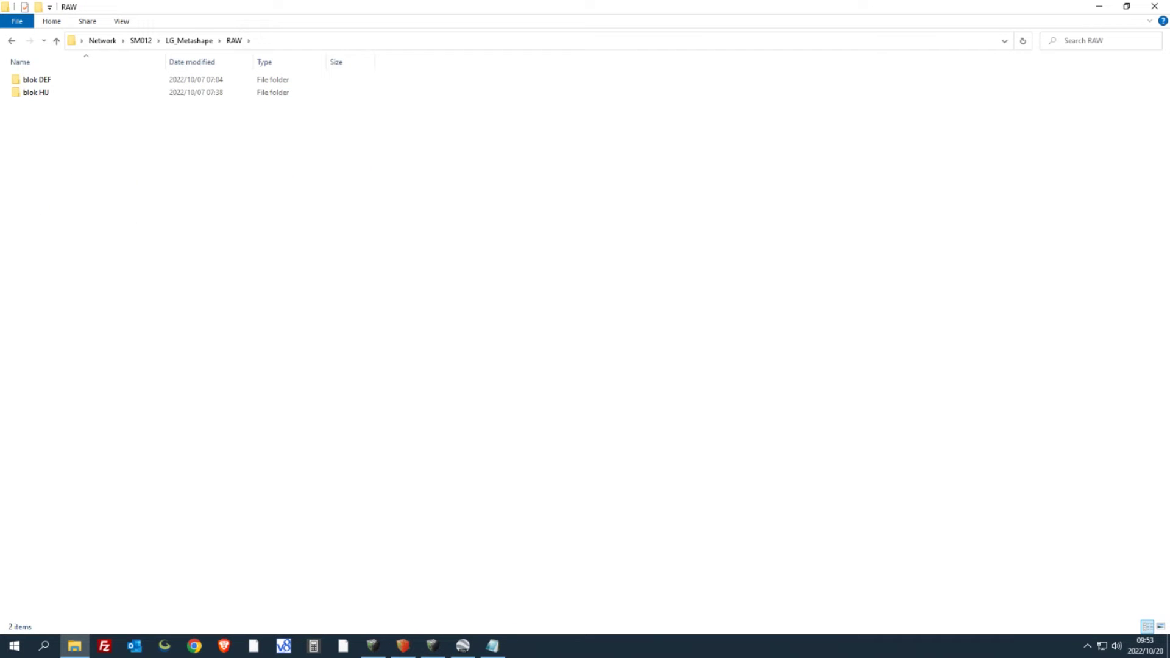
double_click(37, 92)
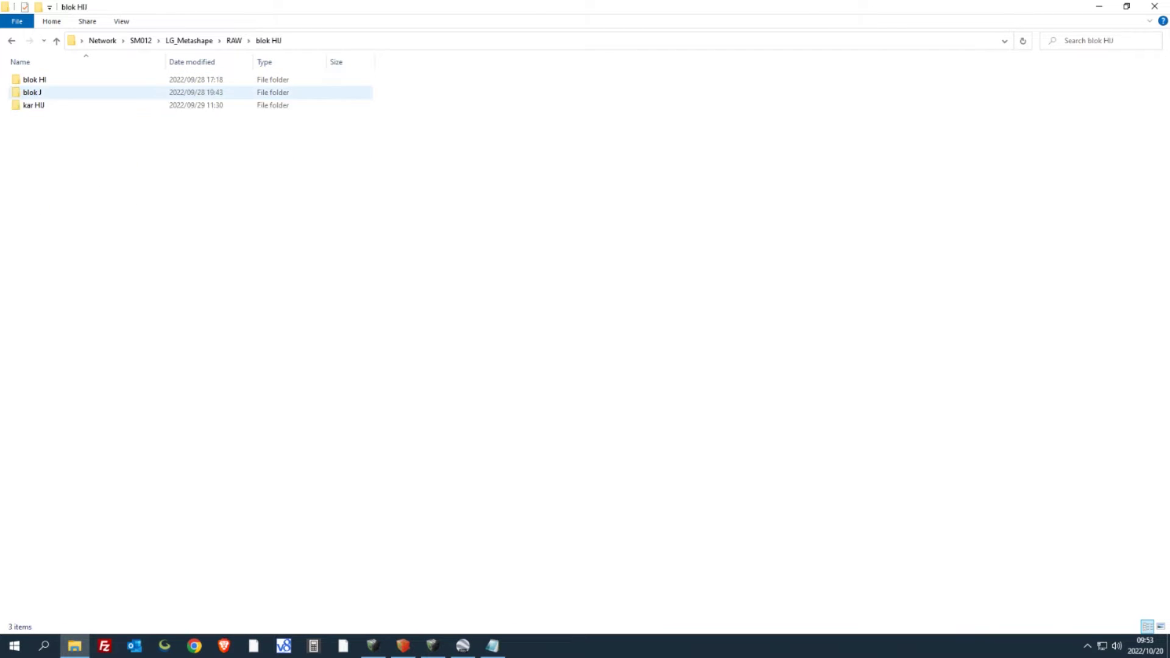
double_click(33, 92)
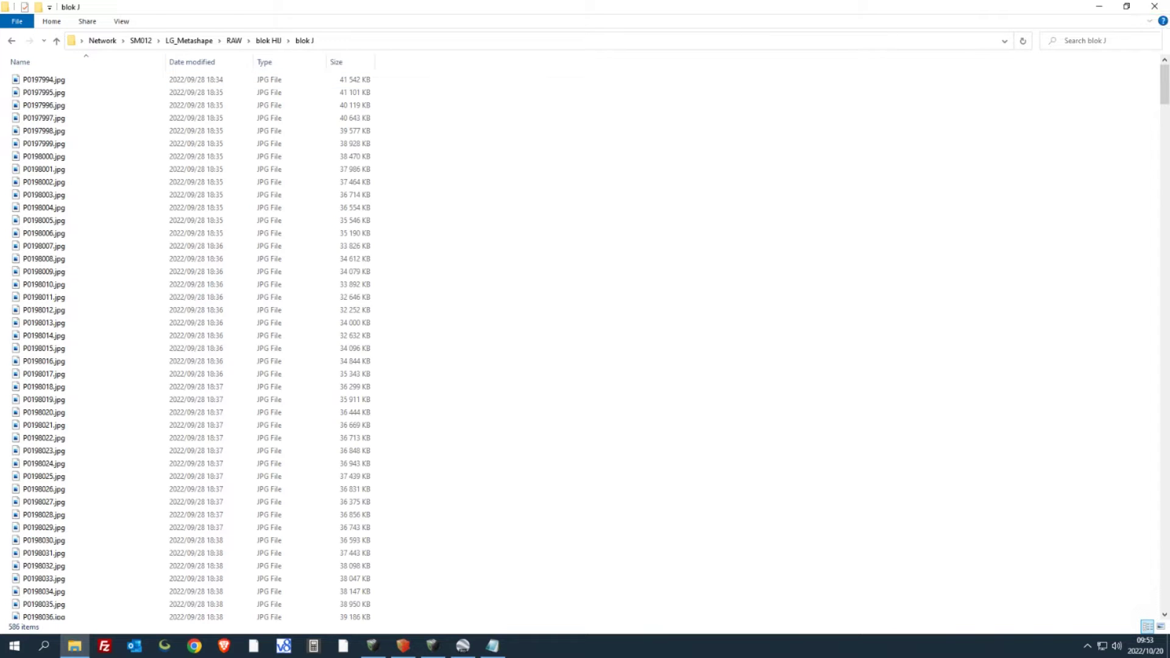
click(234, 41)
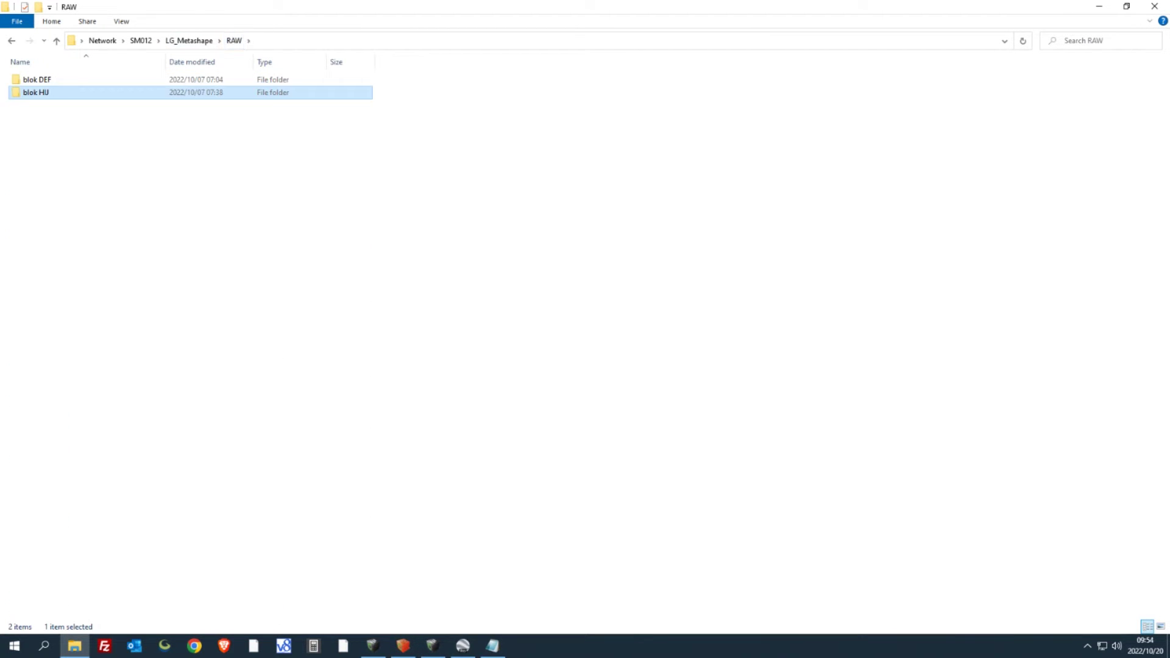
click(1099, 6)
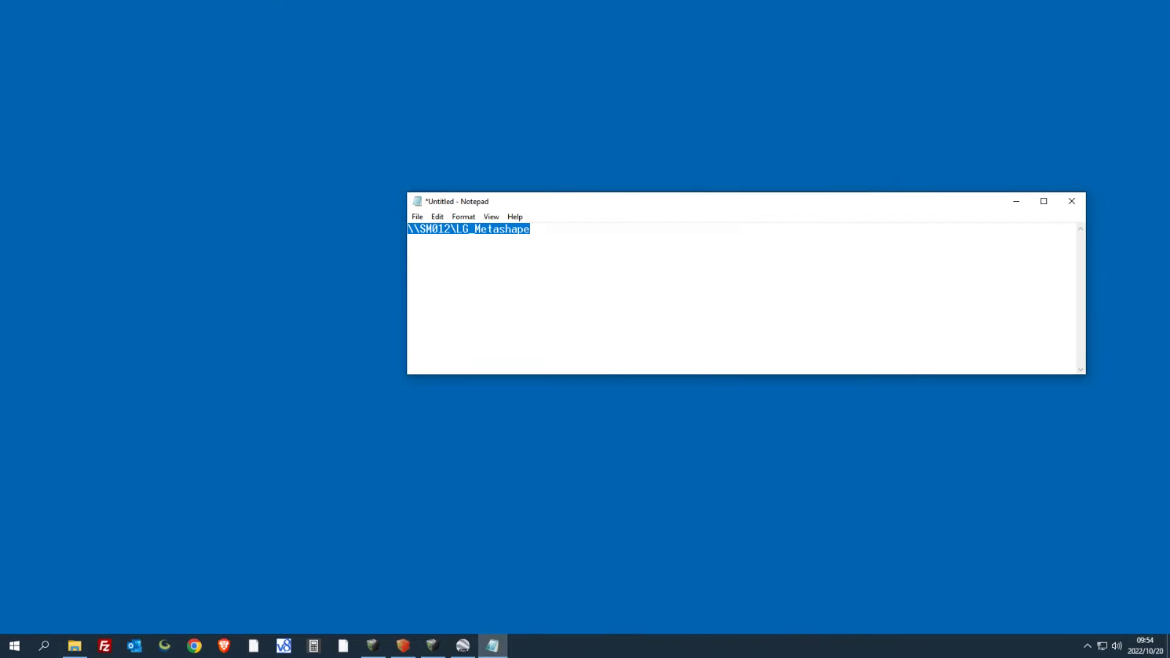
Step: Add an 'IP:' line below the share path in Notepad
drag(632, 202, 537, 198)
key(End)
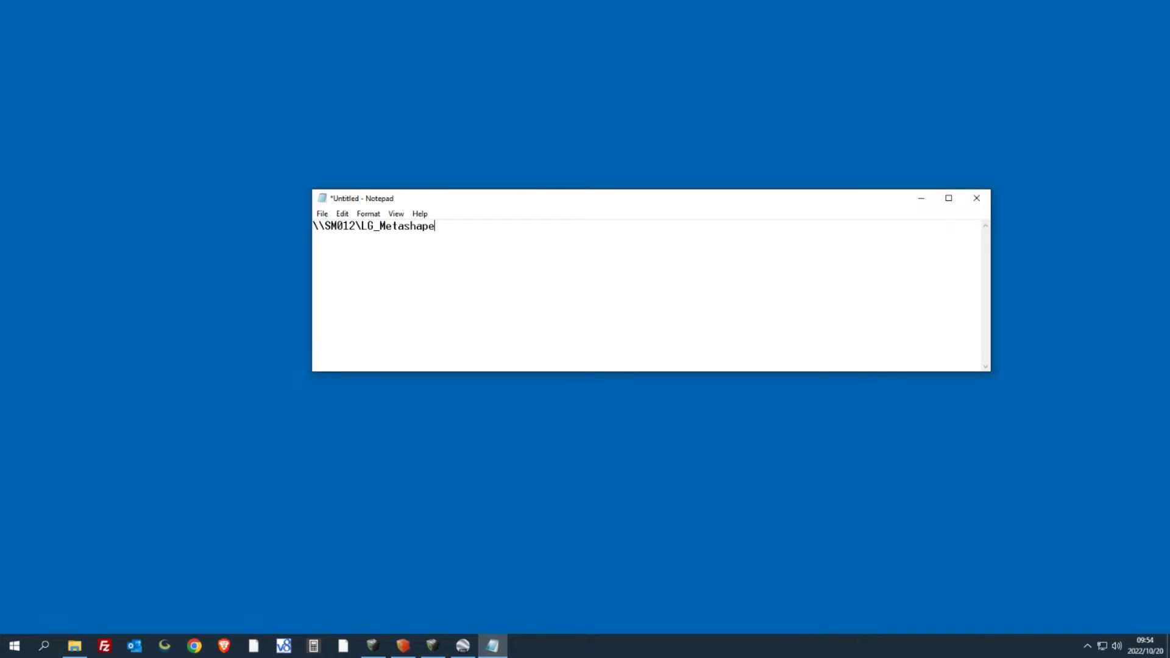
key(Return)
key(Return)
text(IP:)
Step: Run ipconfig in Command Prompt and record IP 10.49.20.253 in Notepad
key(super)
text(cmd)
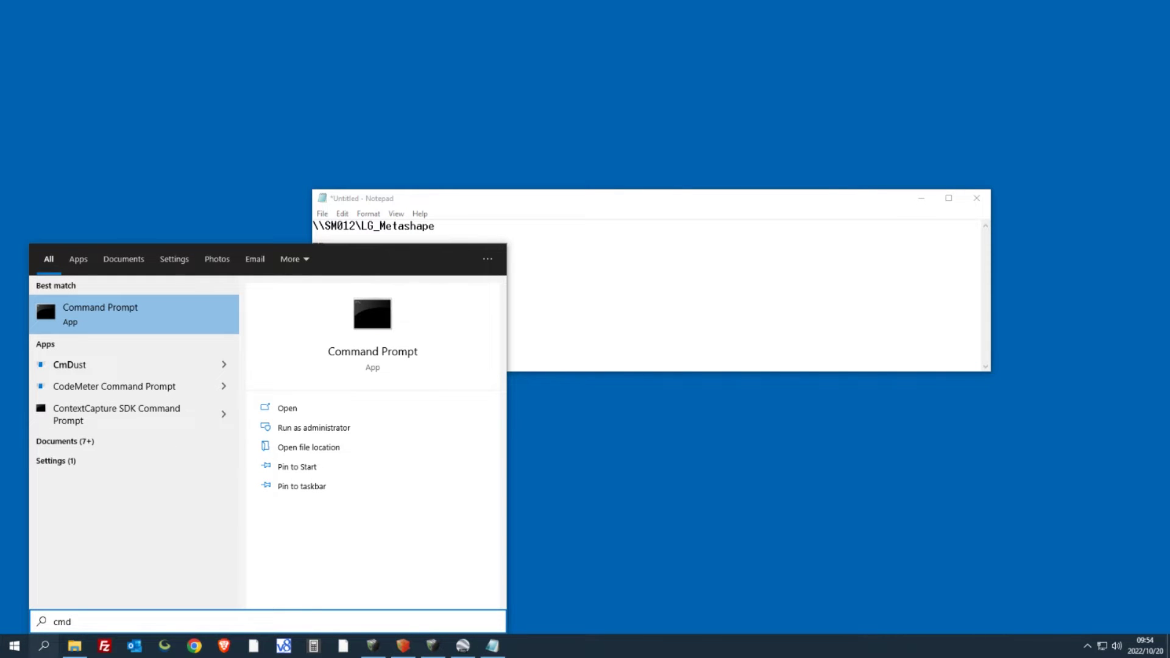
key(Return)
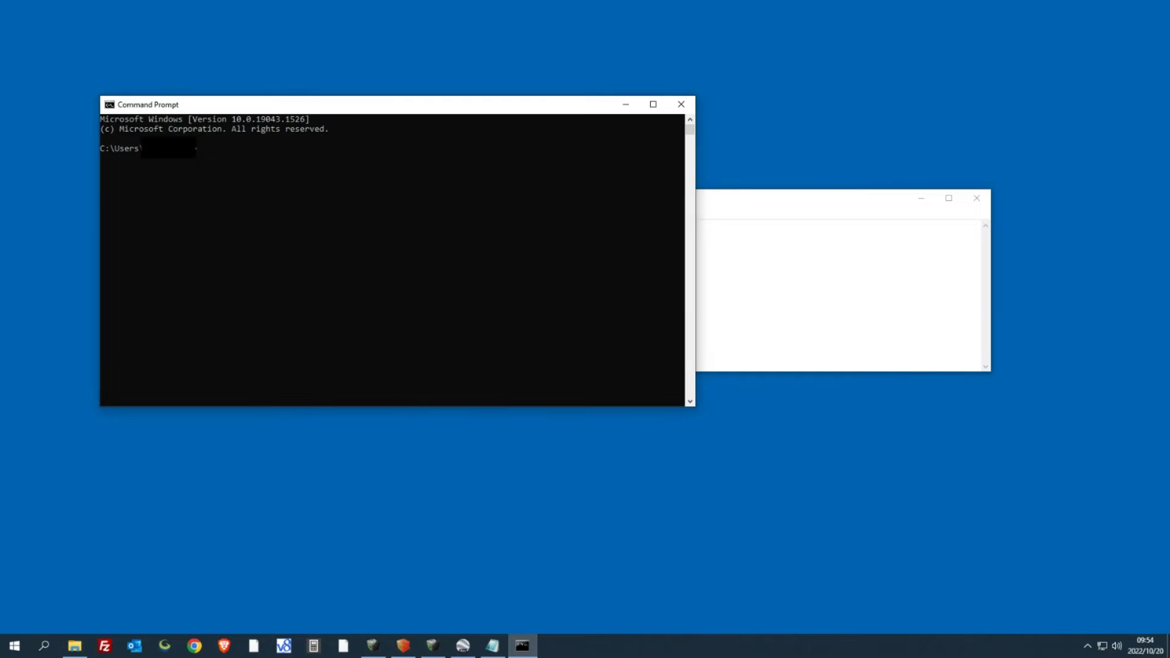
text(i)
text(pco)
text(nfig)
key(Return)
text(IP:)
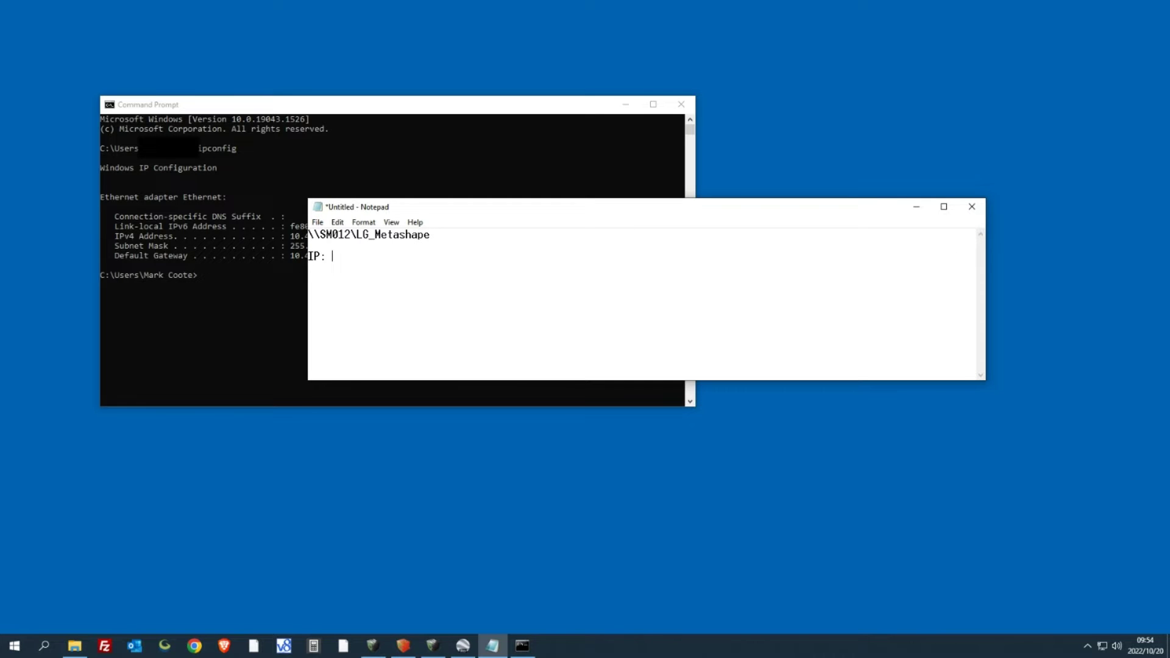
text(10.49.)
text(20.25)
text(3)
key(Return)
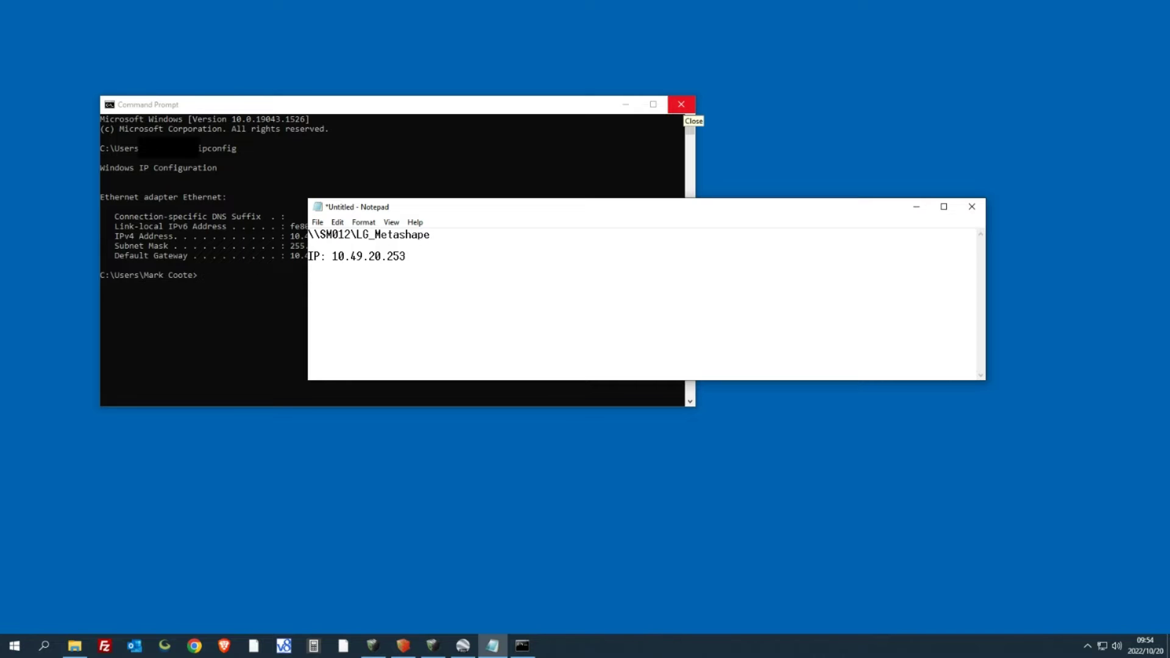
click(681, 104)
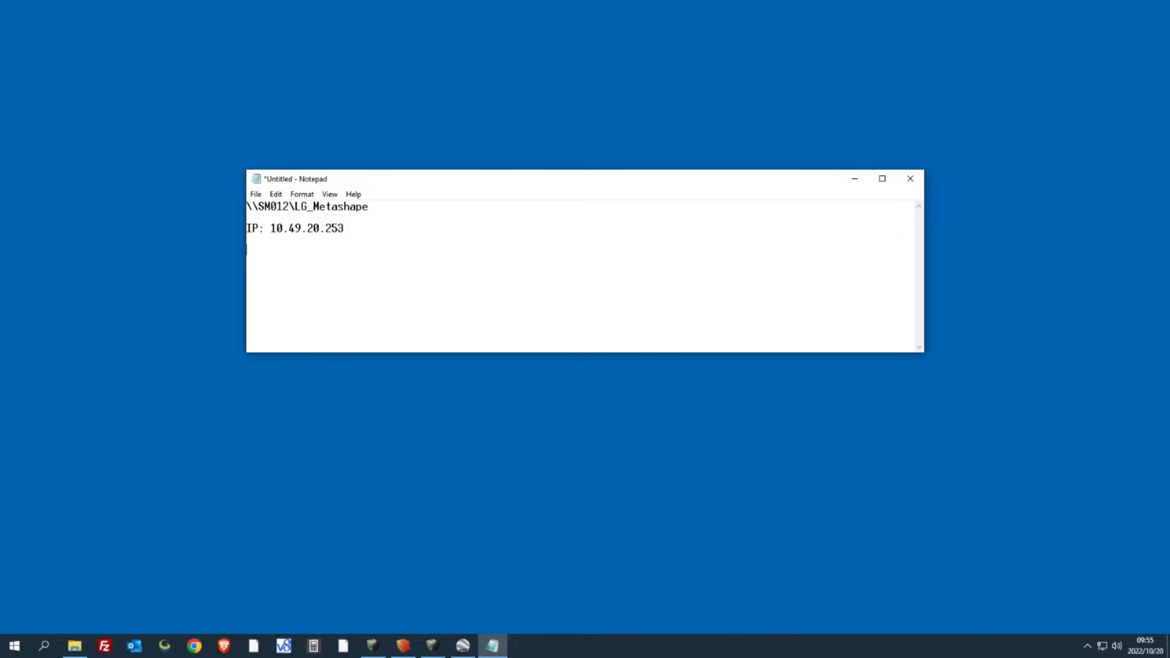
Step: Navigate File Explorer from the share to C:\Program Files
click(74, 646)
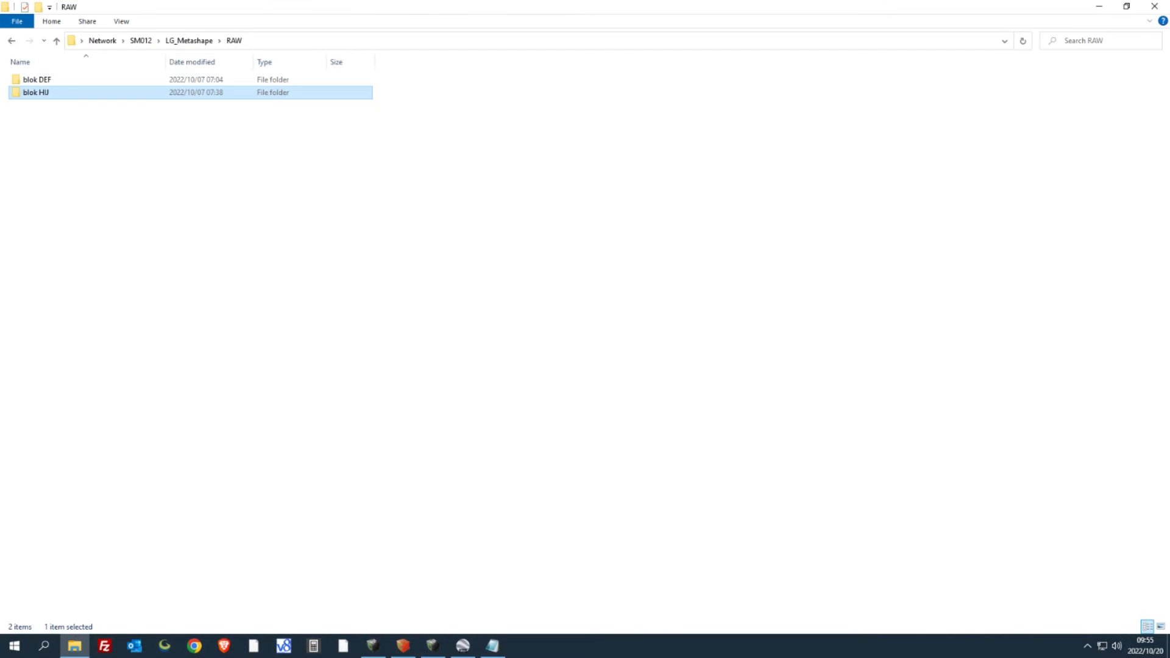
click(189, 40)
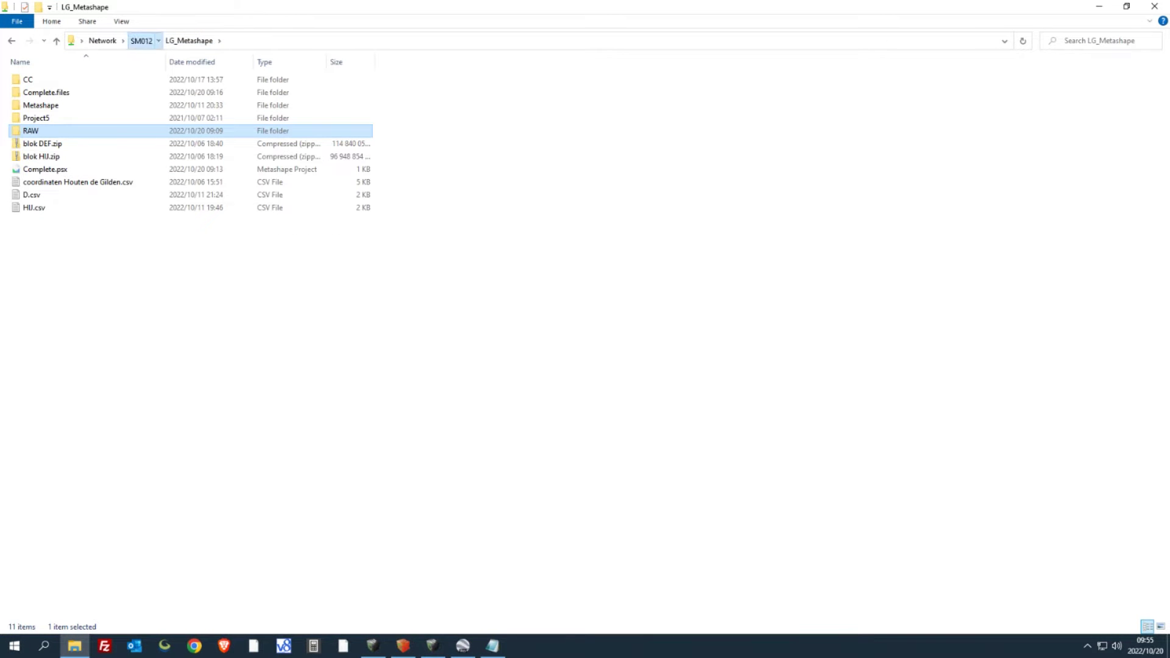
click(141, 40)
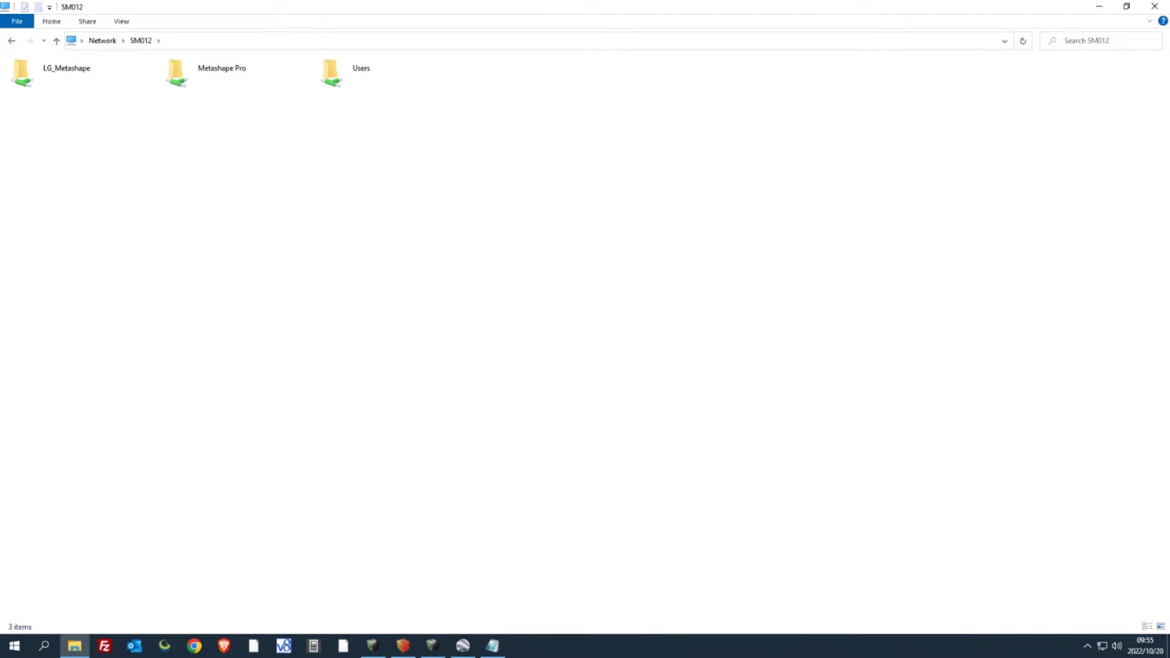
key(alt+d)
text(C:\Program Files)
key(Return)
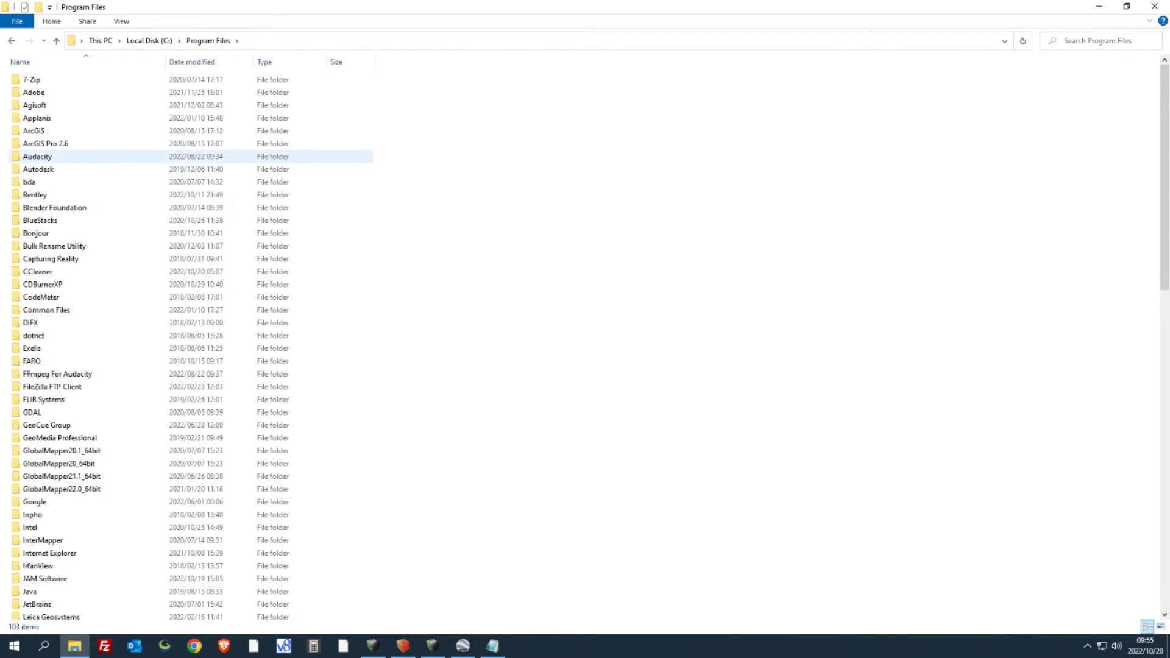
Step: Verify the Metashape Pro folder is shared as \\SM012\Metashape Pro, then return to This PC
key(Return)
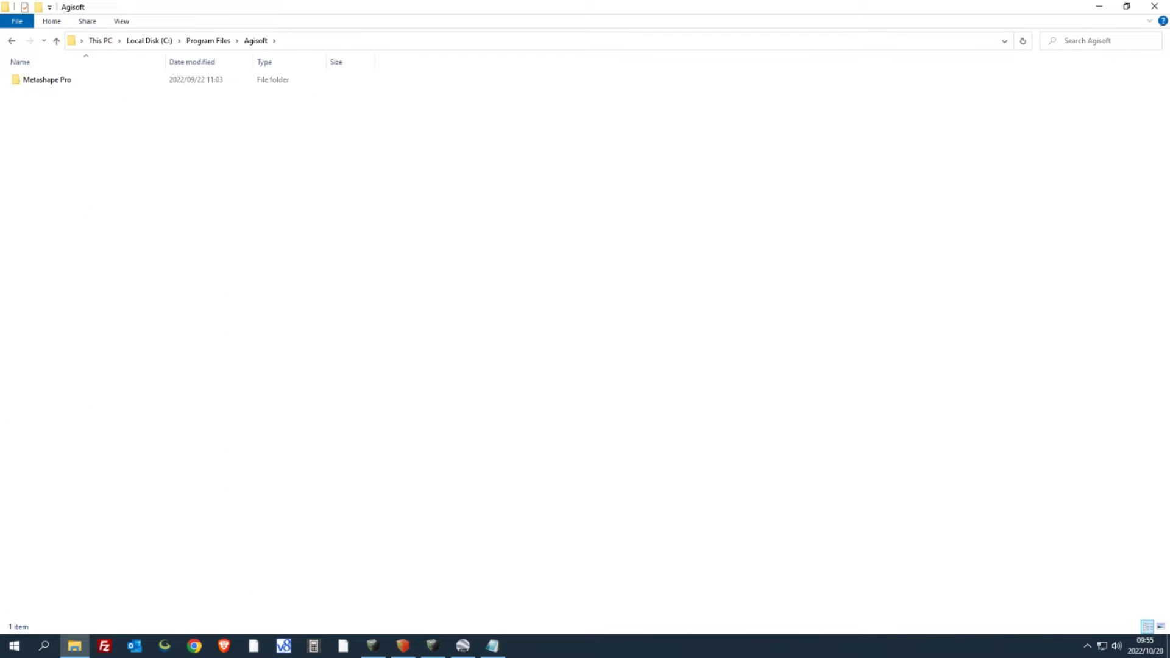
key(Down)
key(shift+F10)
key(Up)
key(Return)
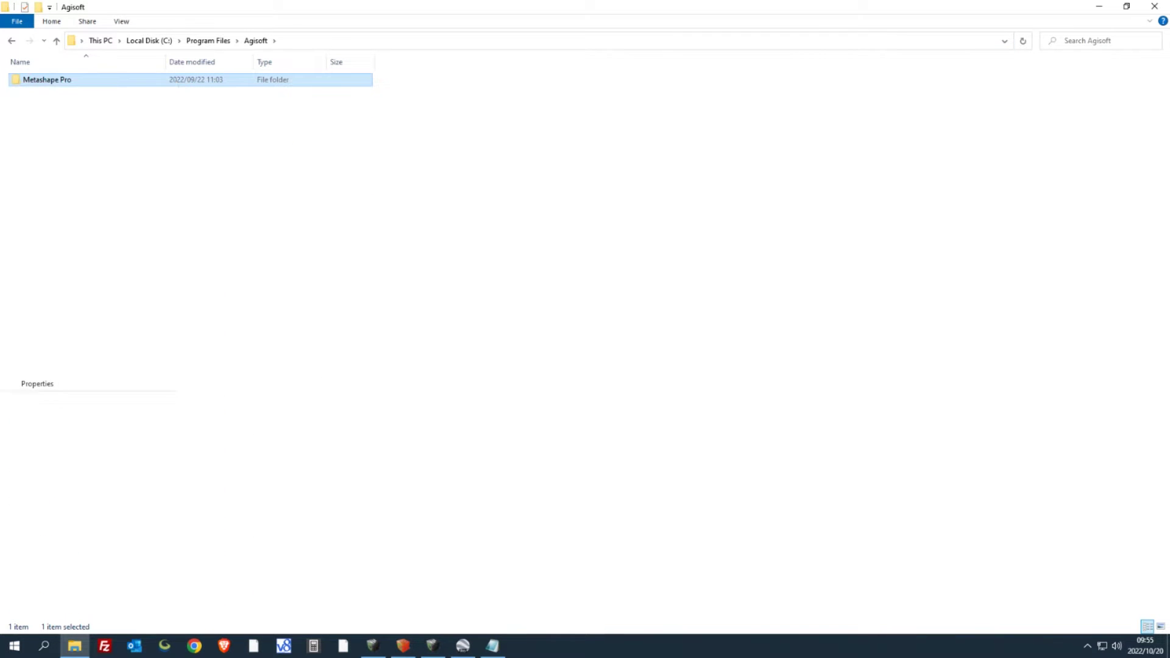
key(ctrl+Tab)
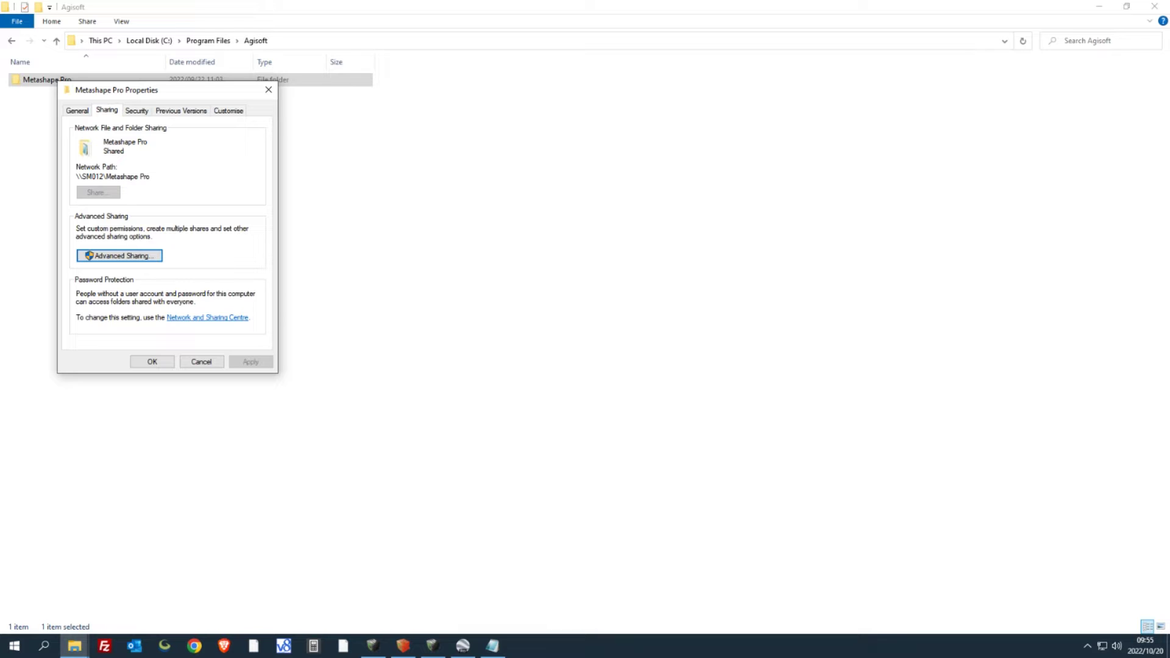
click(152, 361)
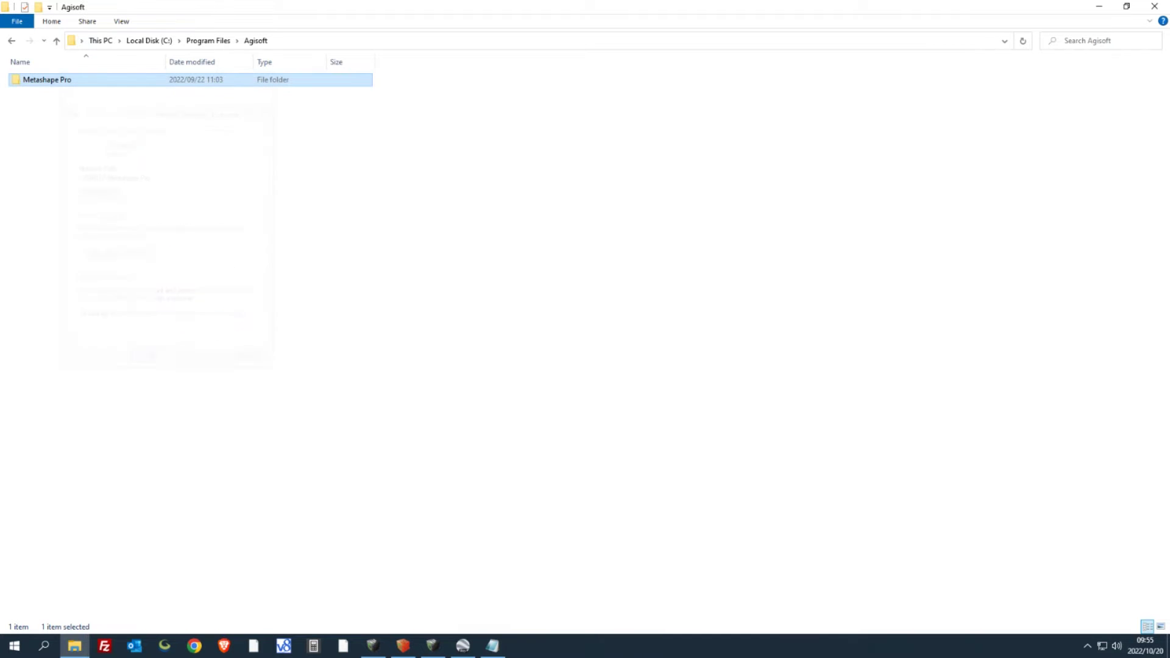
click(100, 40)
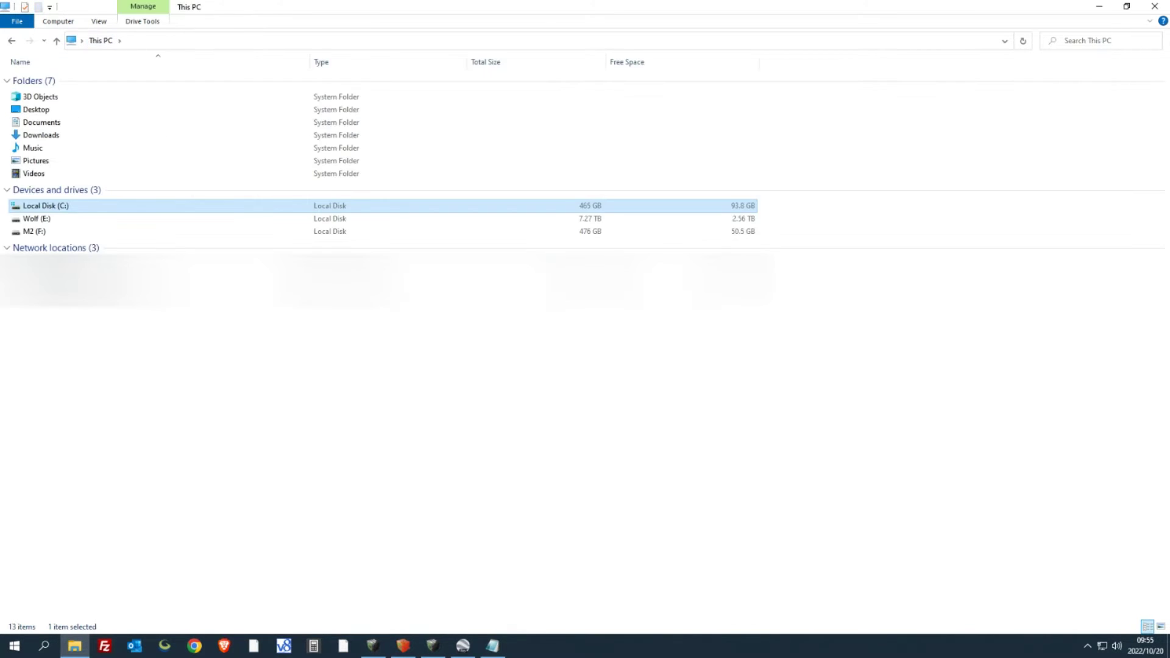
Step: Open Server.txt on drive Wolf (E:)
double_click(37, 218)
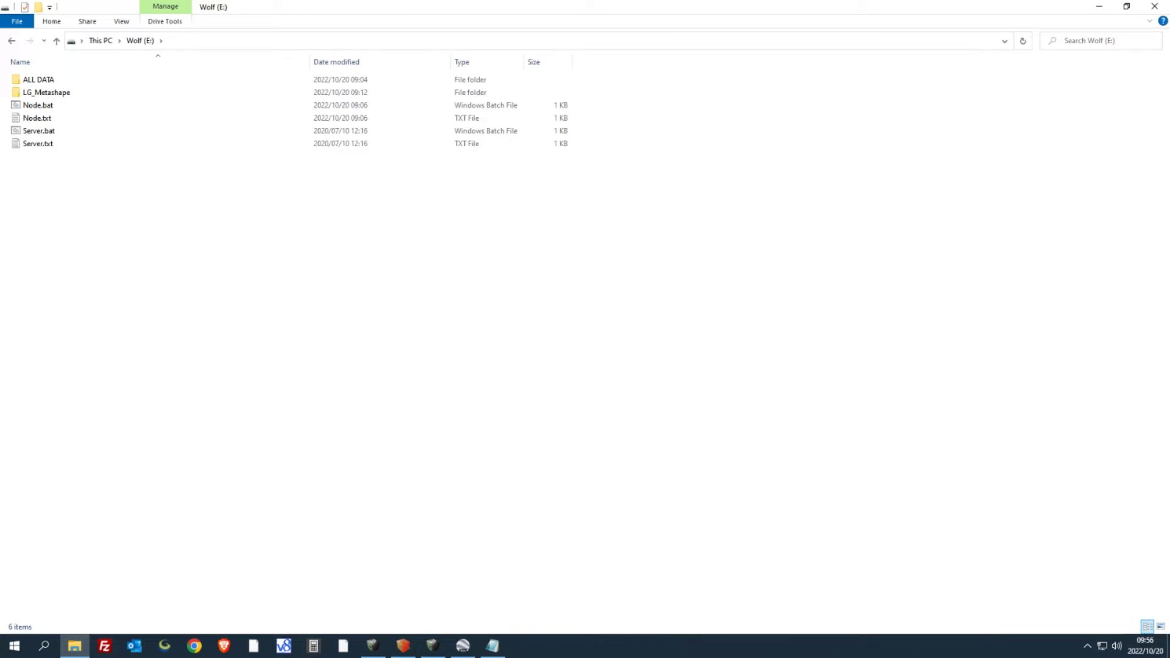
double_click(38, 143)
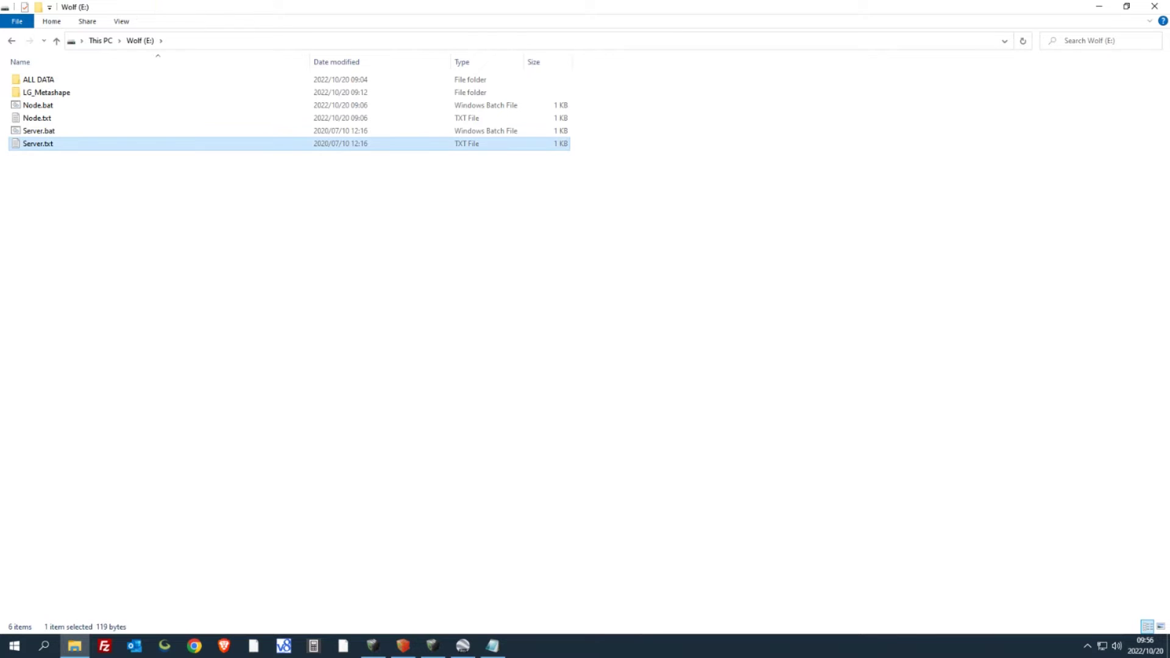
Step: Set Server.txt to IP 10.49.20.253 with the LG_Metashape root in Notepad and save it
click(527, 275)
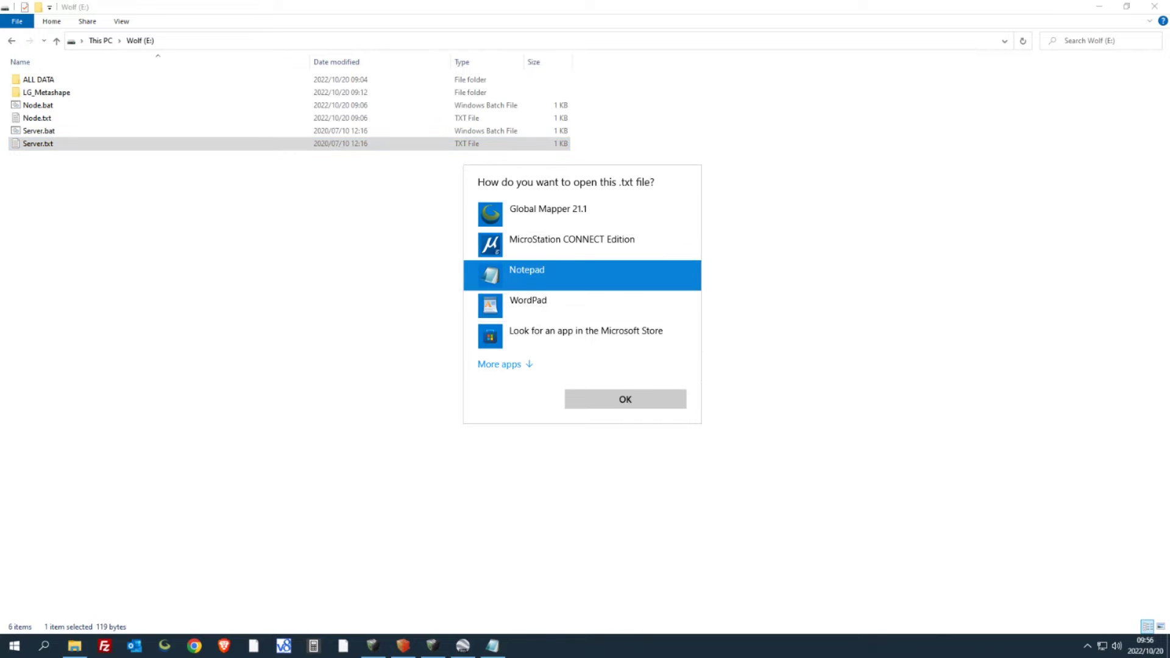
click(625, 399)
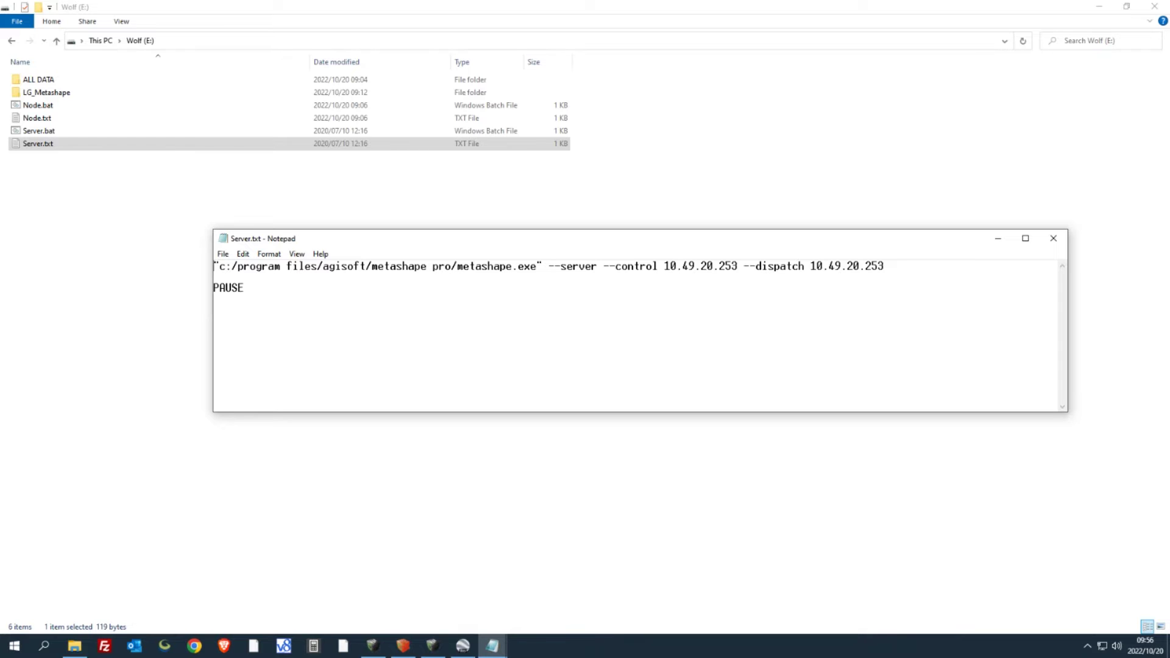
key(alt+F4)
key(Up)
key(Up)
Step: Point Node.txt at 10.49.20.253 with root //sm012/LG_Metashape and save it
key(Return)
key(Down)
key(Down)
key(Return)
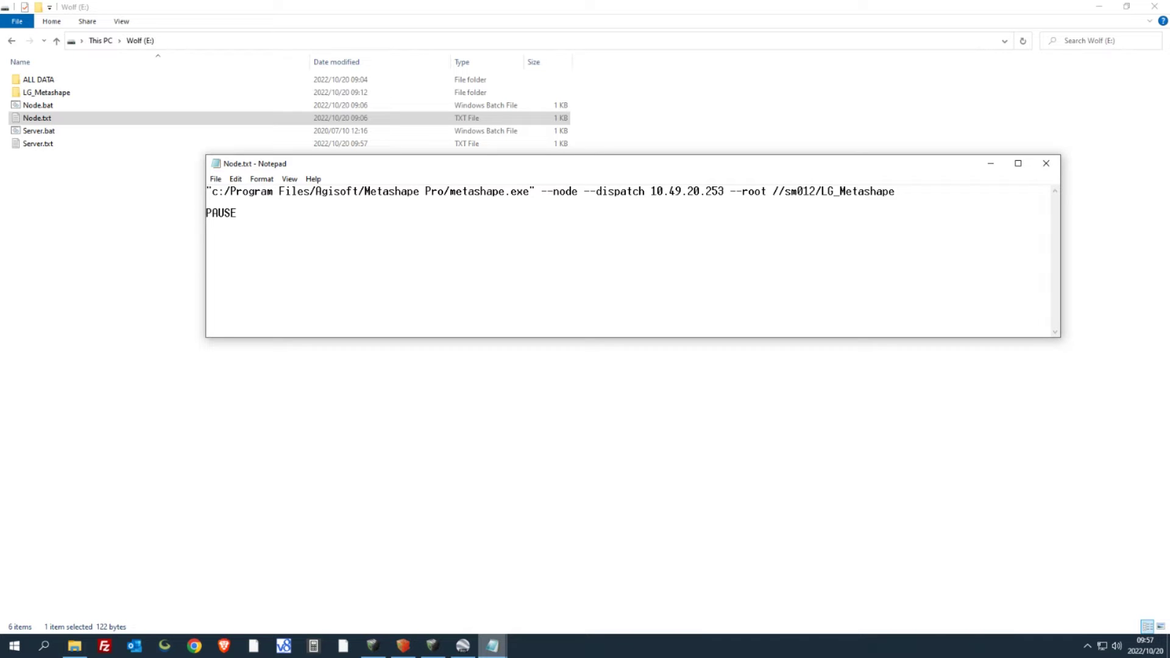
key(alt+F4)
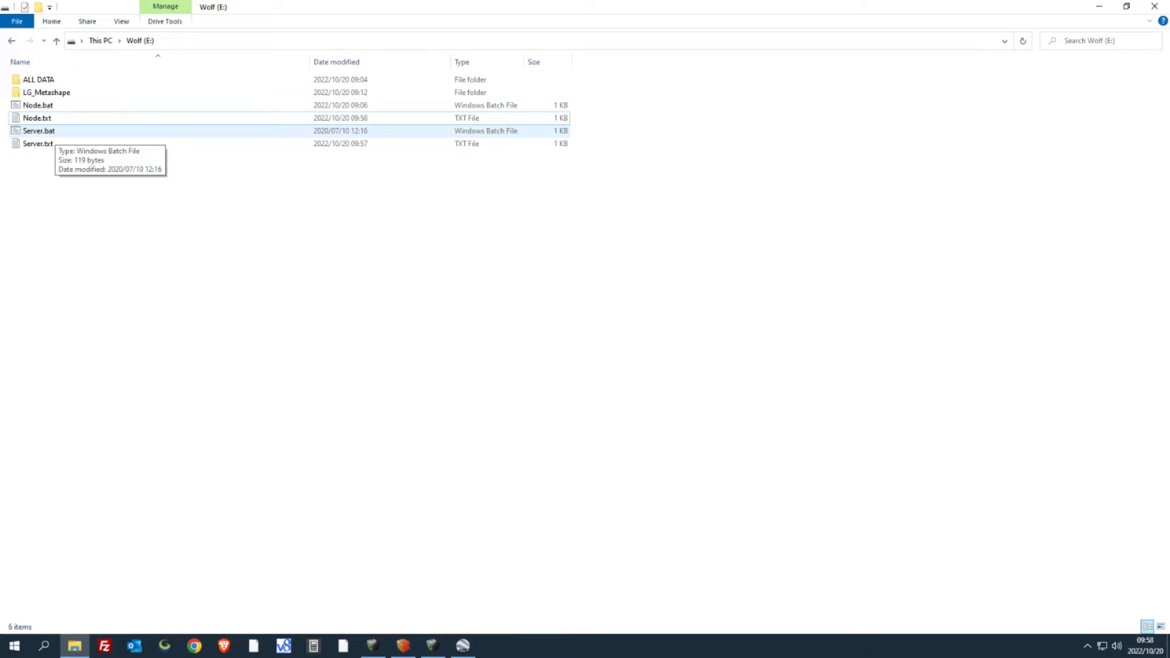
Step: Duplicate Server.txt and rename the copy to Server - Copy.bat
right_click(37, 144)
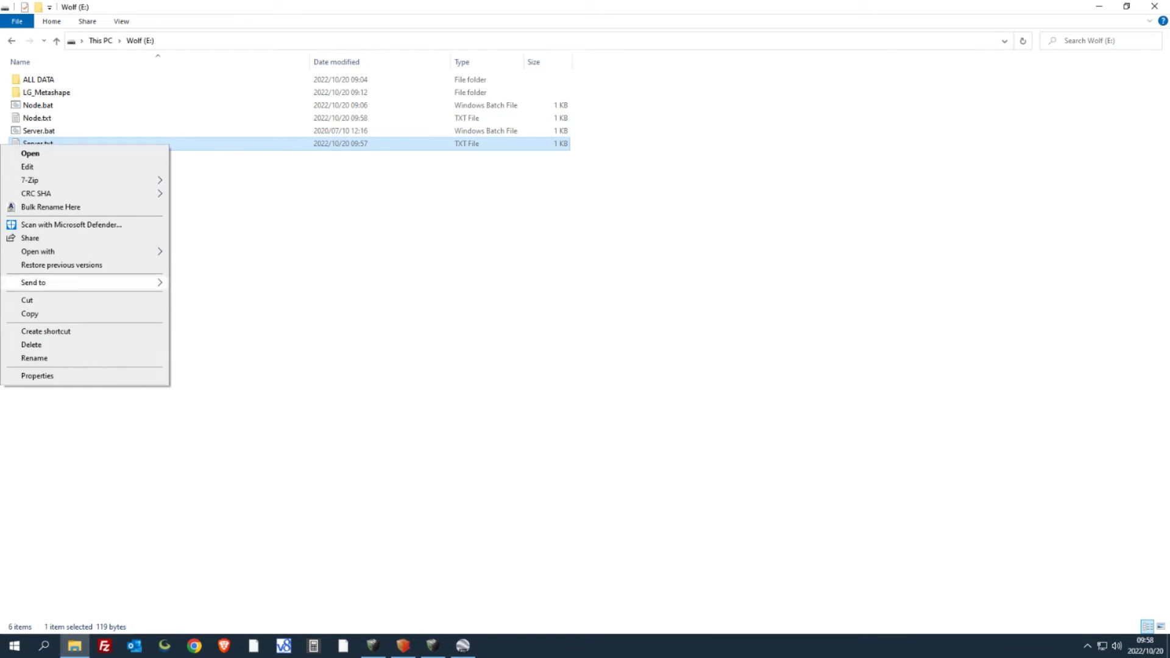
click(29, 313)
right_click(2, 270)
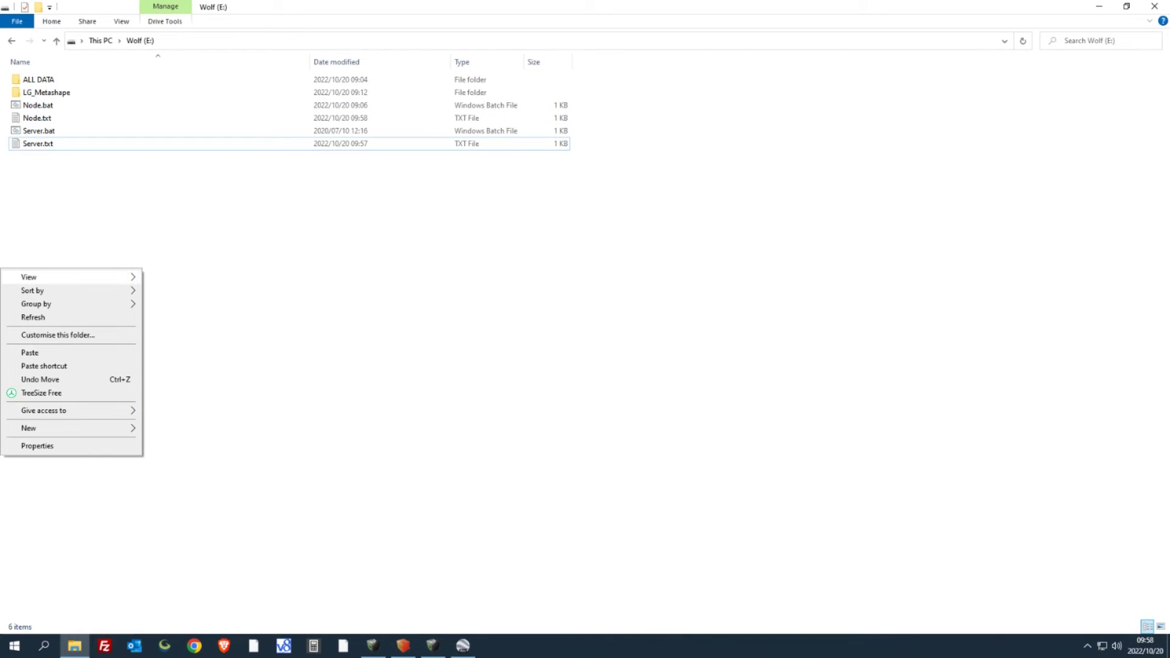
click(29, 352)
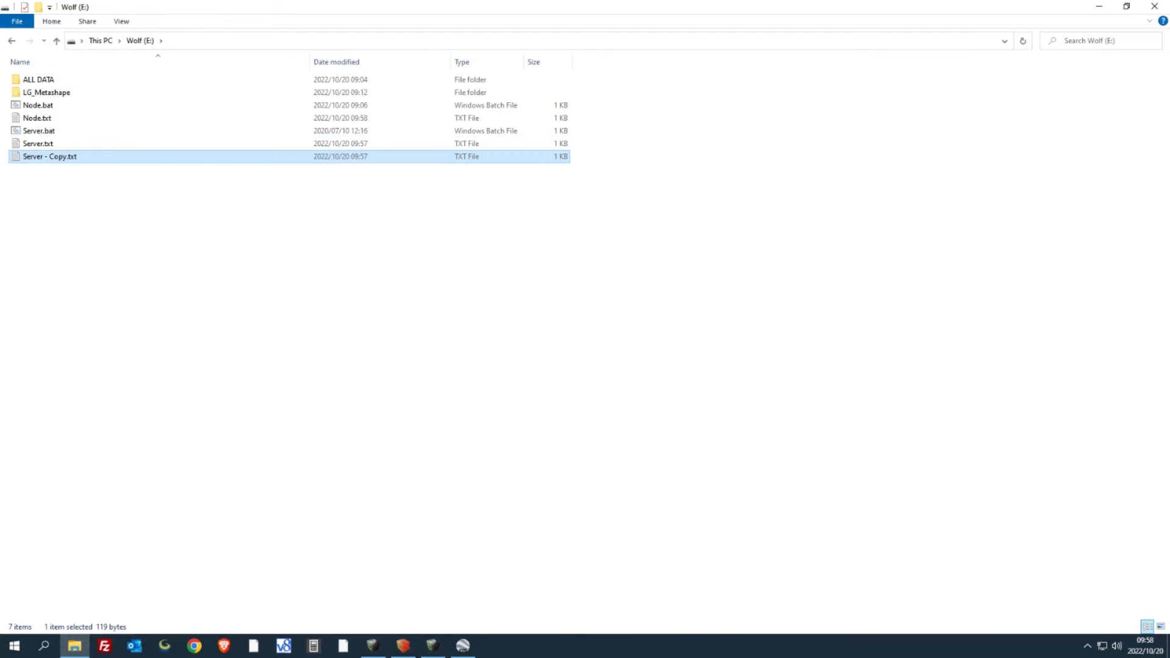
right_click(2, 156)
click(35, 369)
key(End)
key(BackSpace)
key(BackSpace)
key(BackSpace)
key(BackSpace)
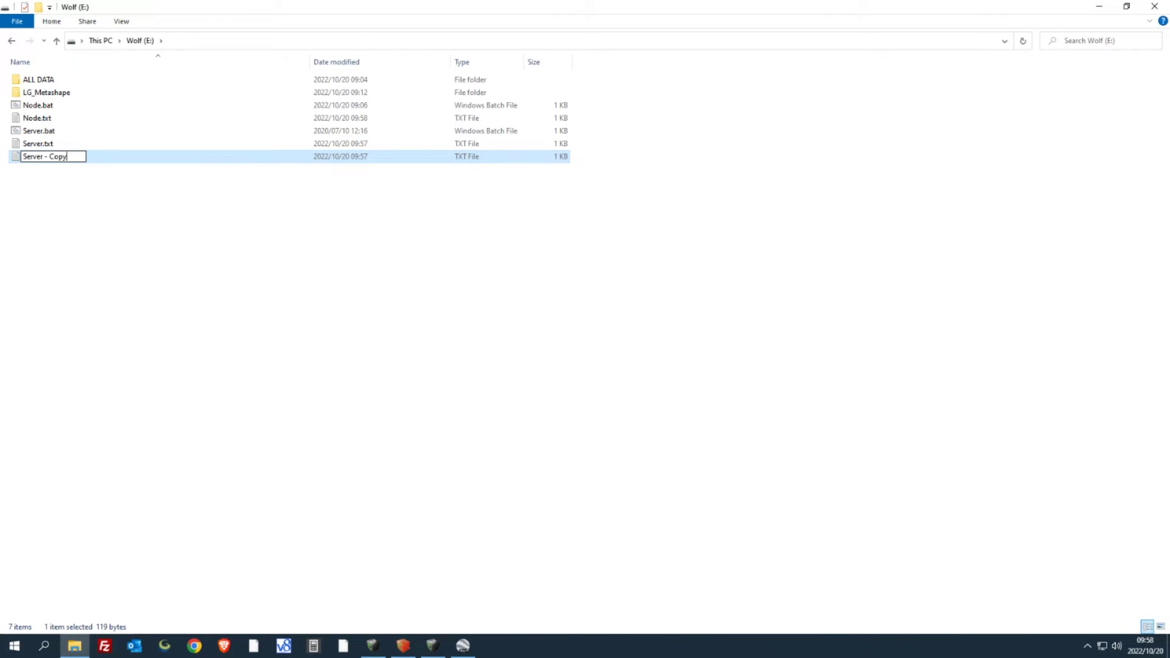
text(.)
text(bat)
key(Return)
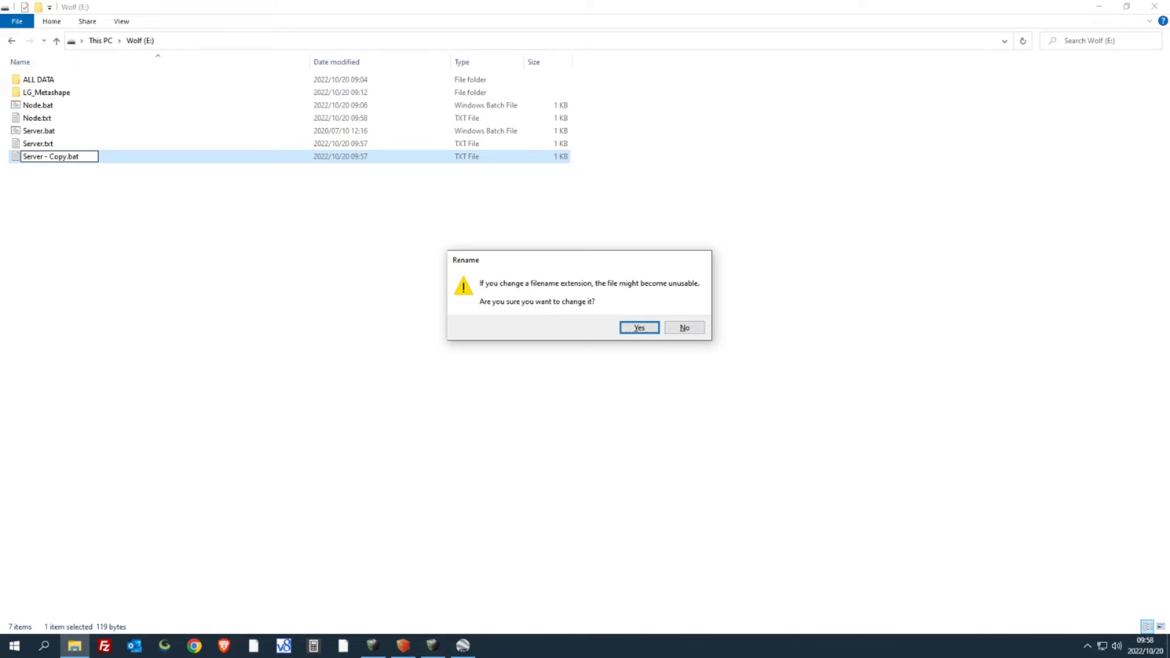
key(Return)
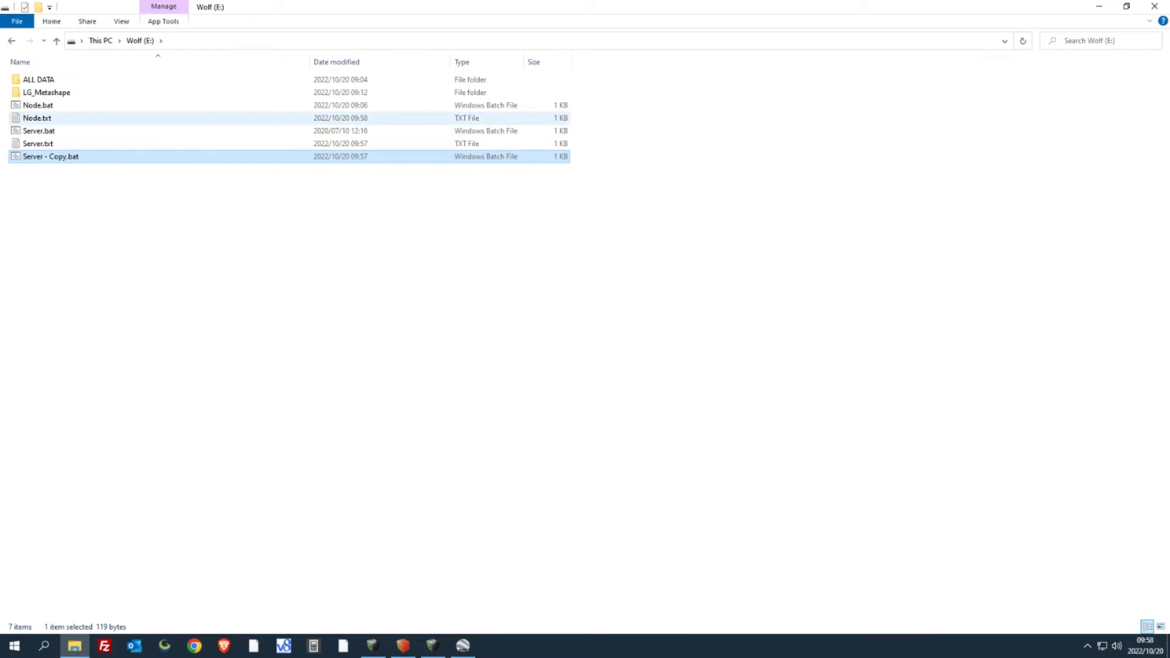
Step: Duplicate Node.txt and rename the copy to Node - Copy.bat
click(36, 118)
right_click(14, 117)
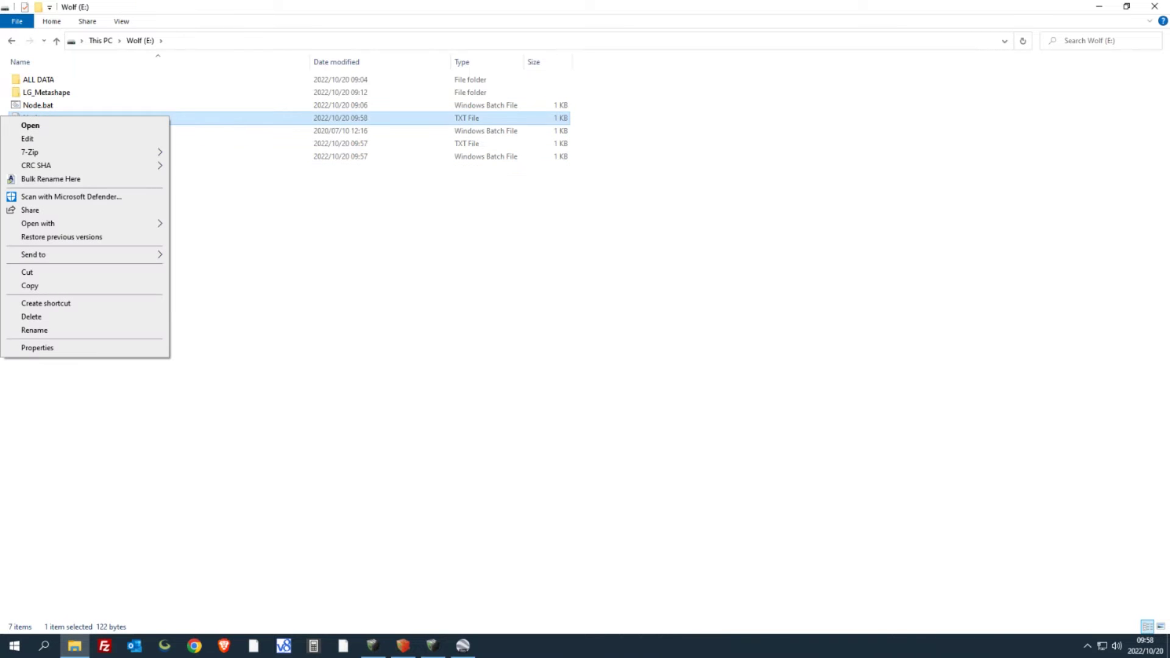
click(30, 286)
right_click(27, 250)
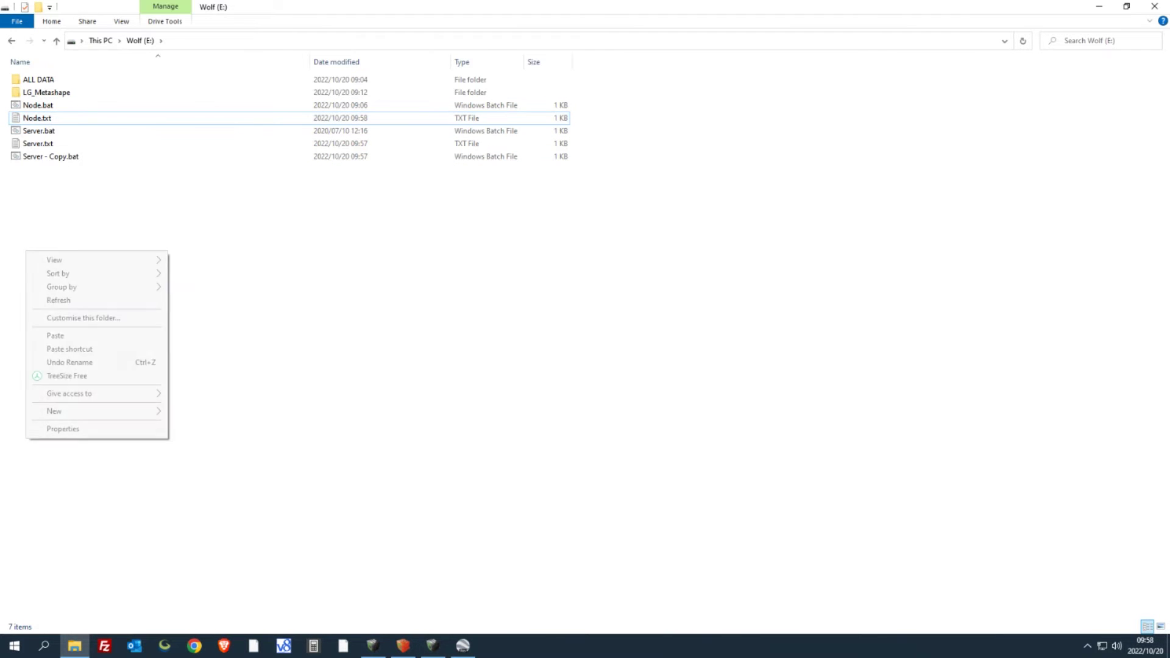
click(49, 334)
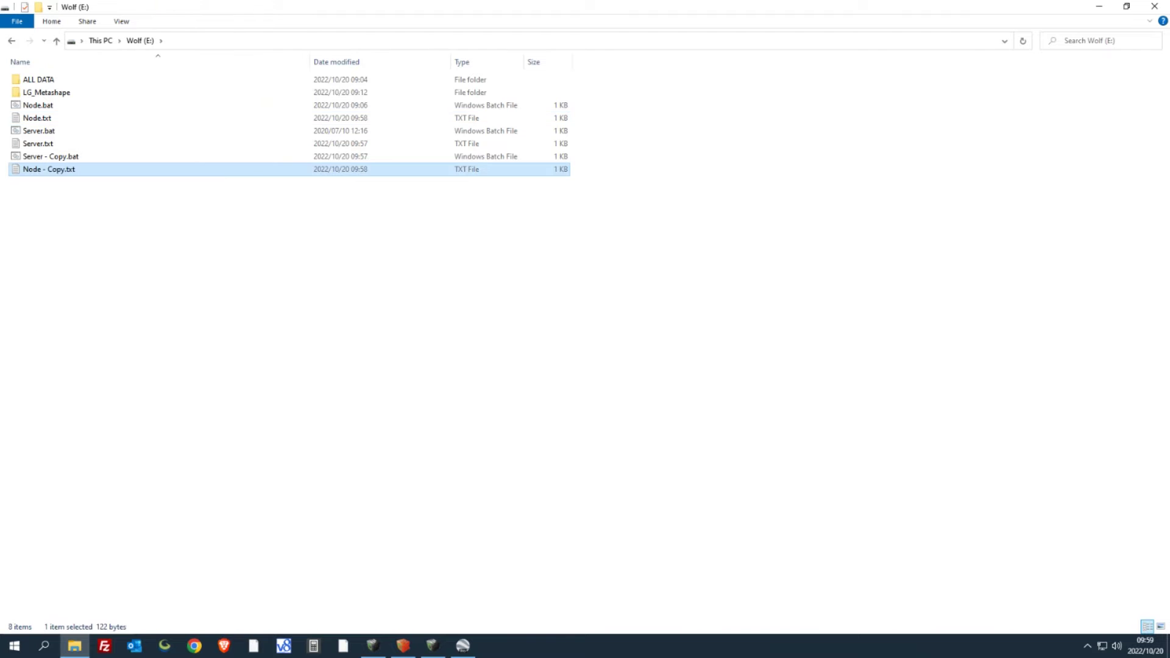
right_click(12, 169)
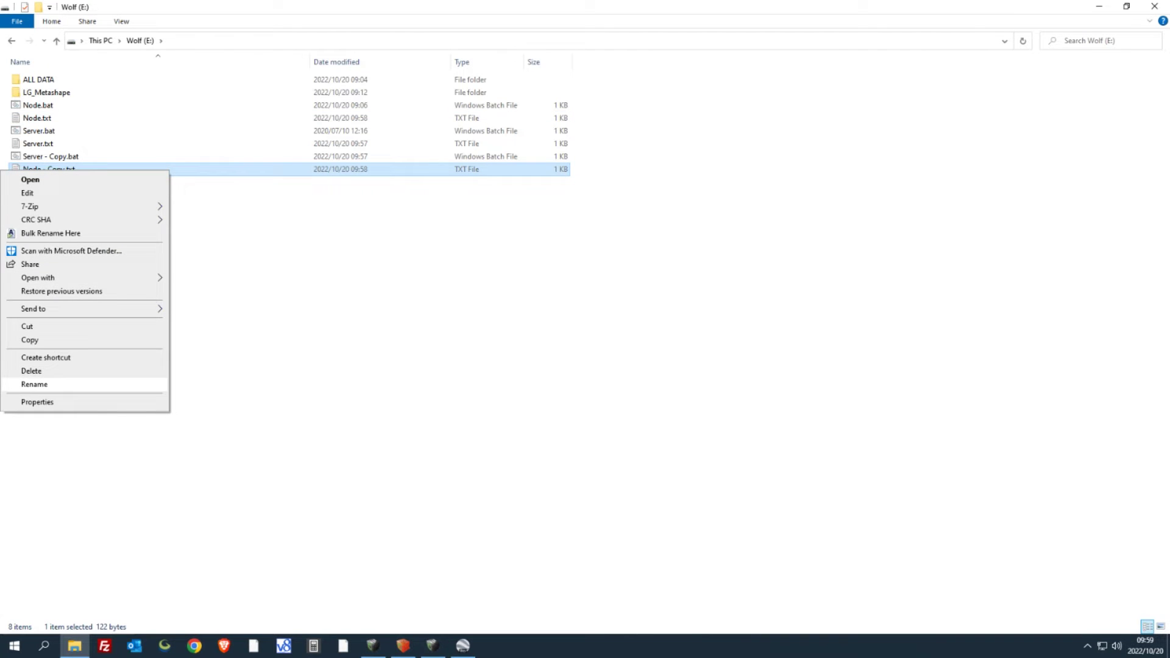
click(34, 384)
key(BackSpace)
key(BackSpace)
key(BackSpace)
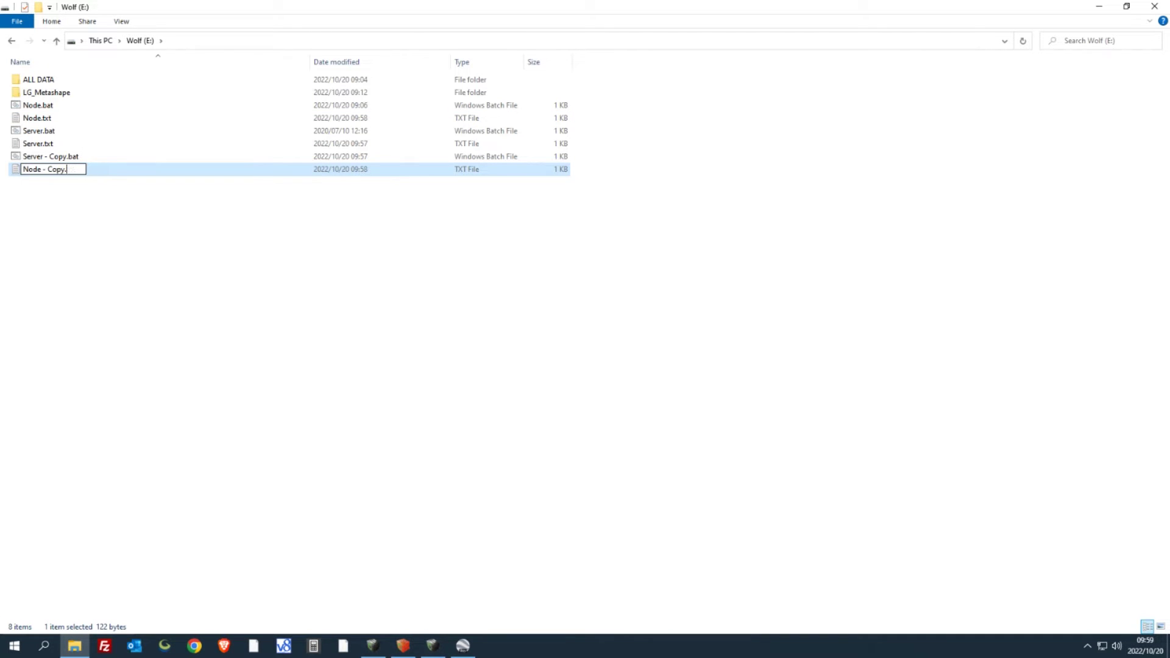
text(bat)
key(Return)
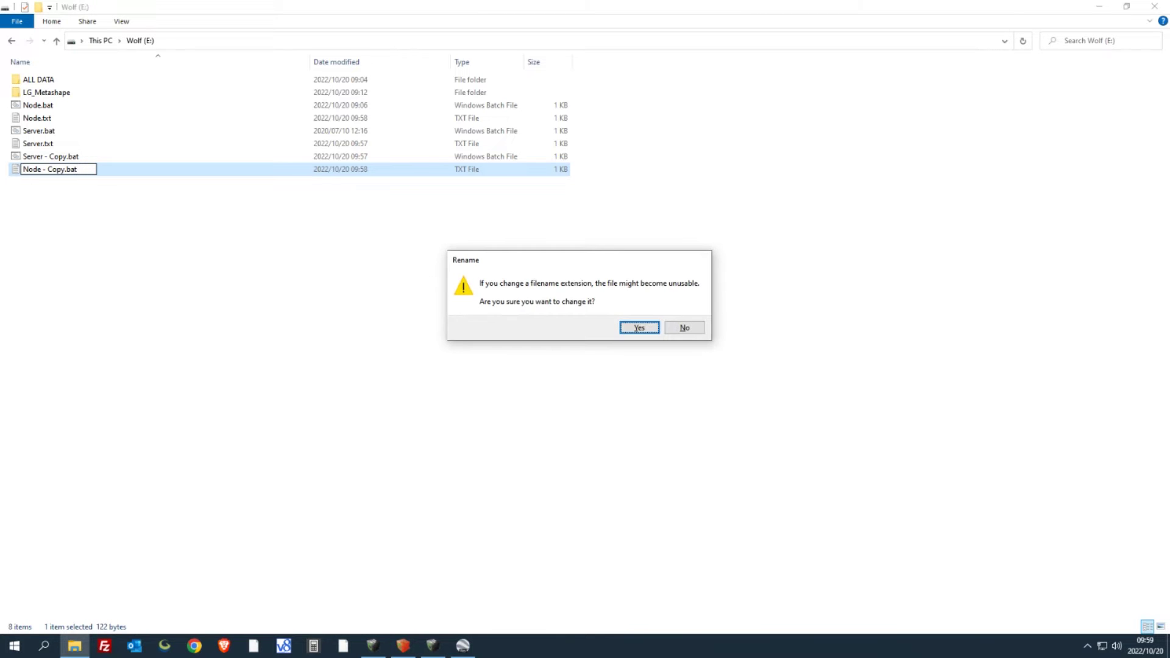
key(Return)
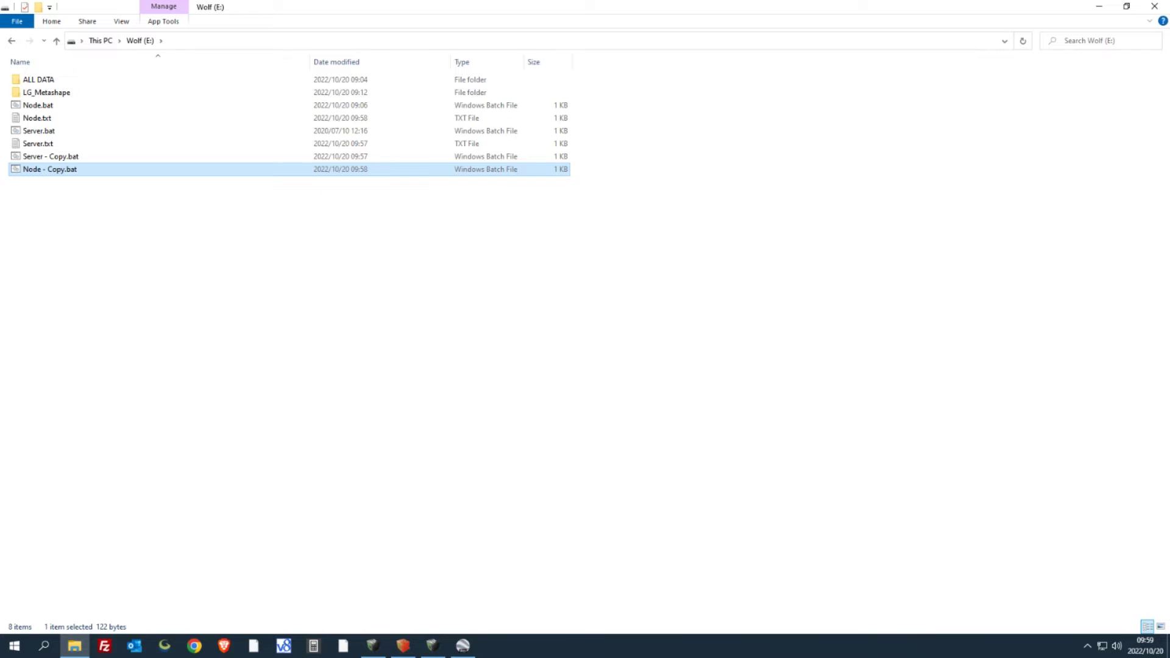
key(ctrl+space)
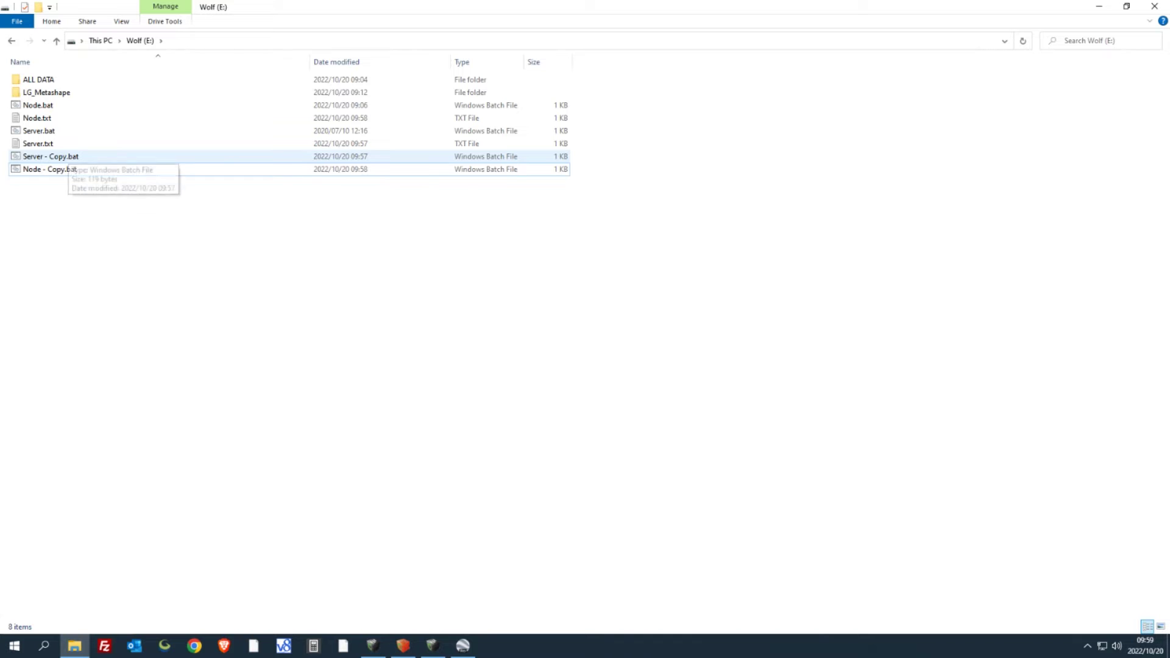
Step: Run Server - Copy.bat, then Node - Copy.bat to connect a node to 10.49.20.253
double_click(61, 156)
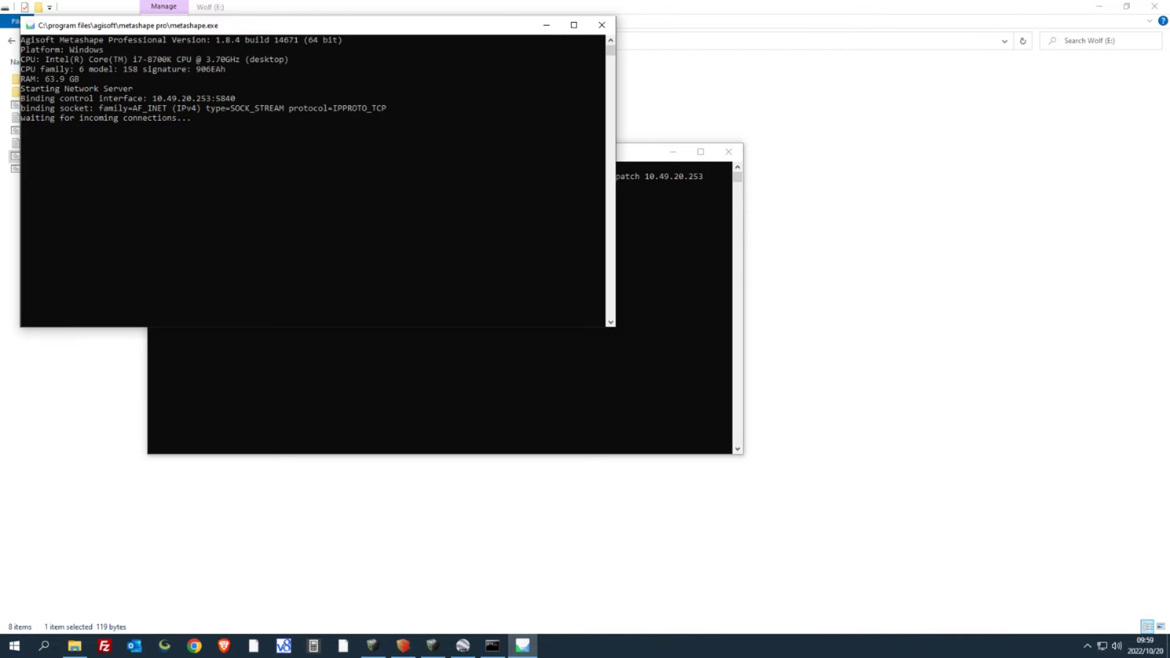
key(alt+Tab)
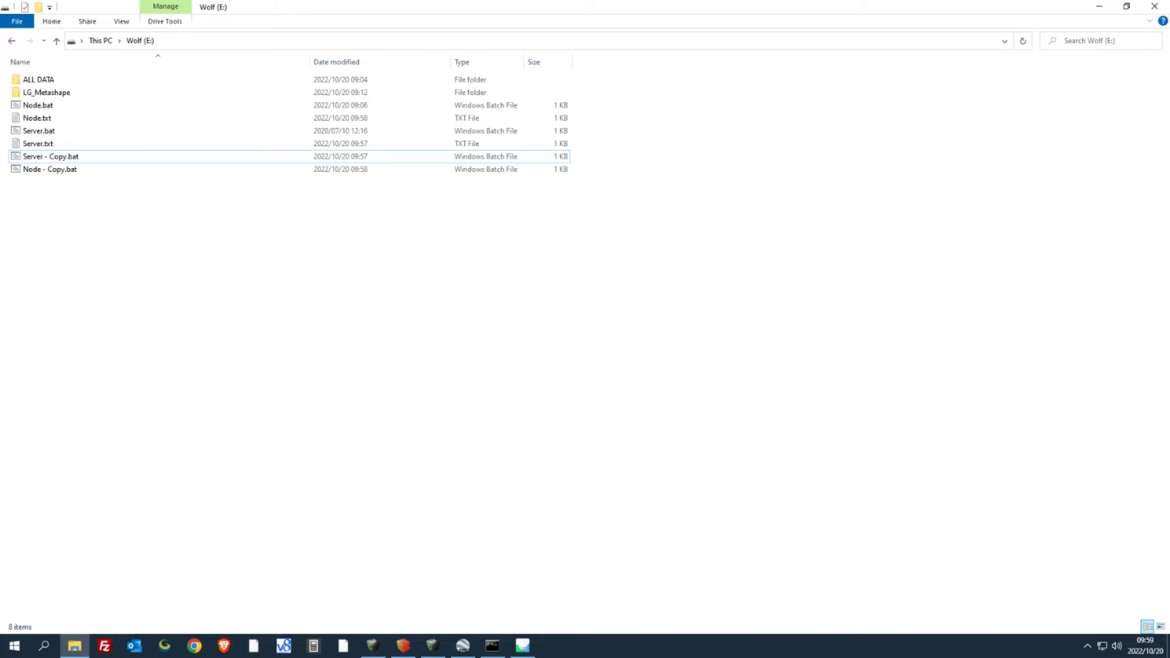
double_click(50, 168)
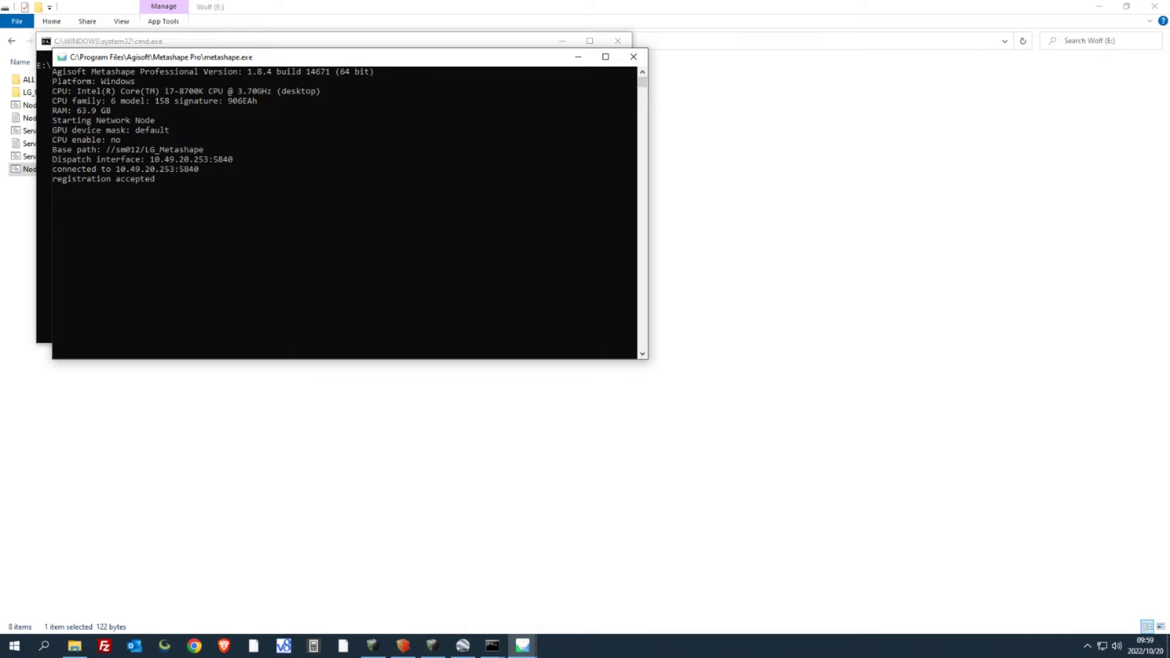
click(153, 274)
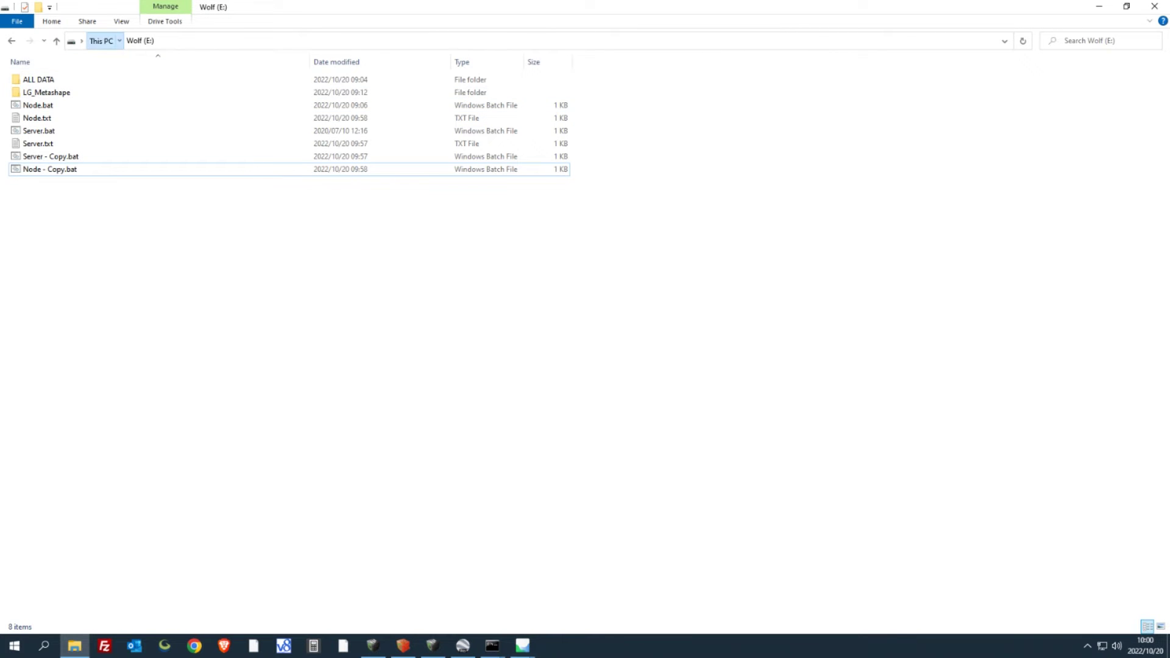
Step: Connect Network Monitor to 10.49.20.253 on port 5840 and select node SM012
click(101, 41)
double_click(36, 206)
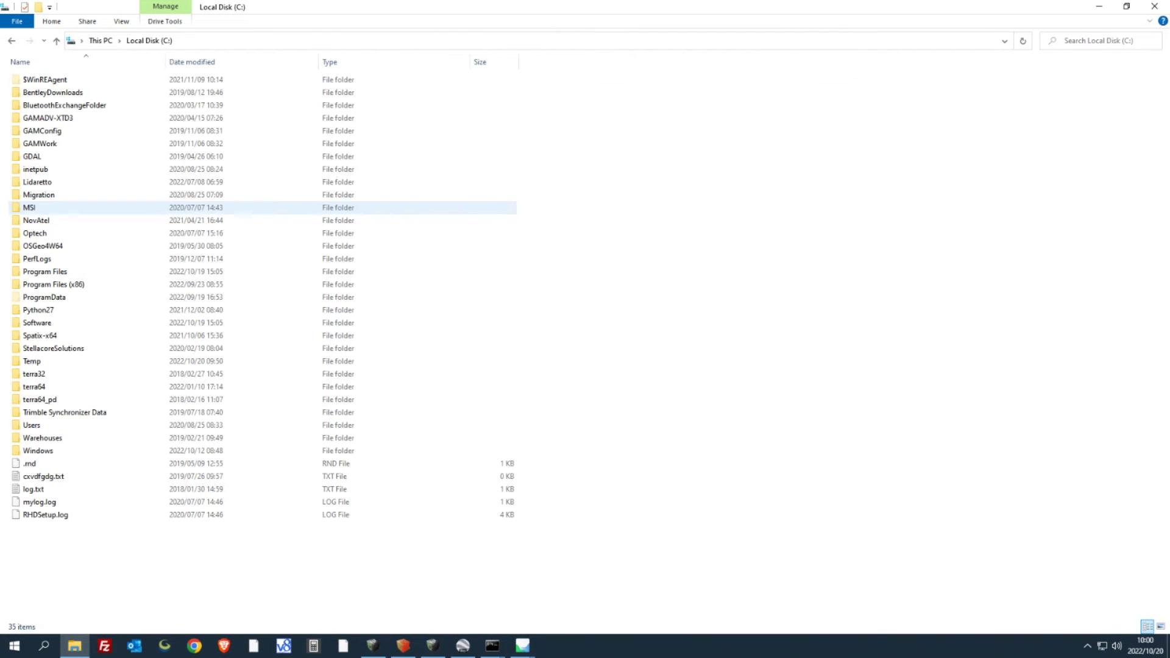
double_click(44, 271)
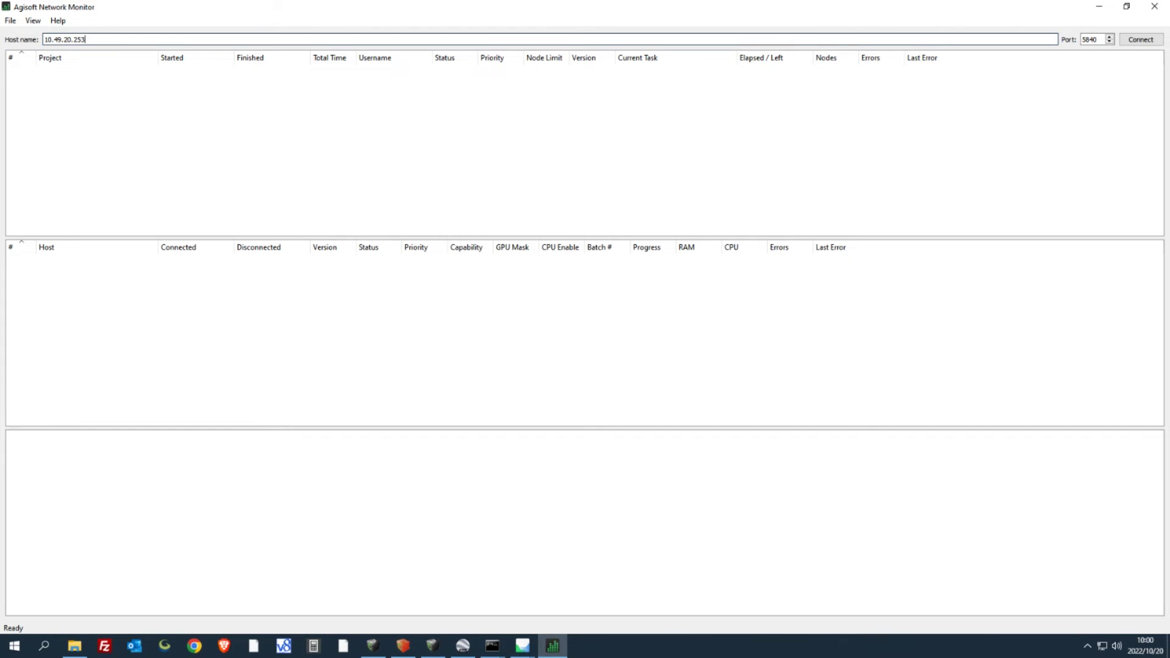
key(ctrl+a)
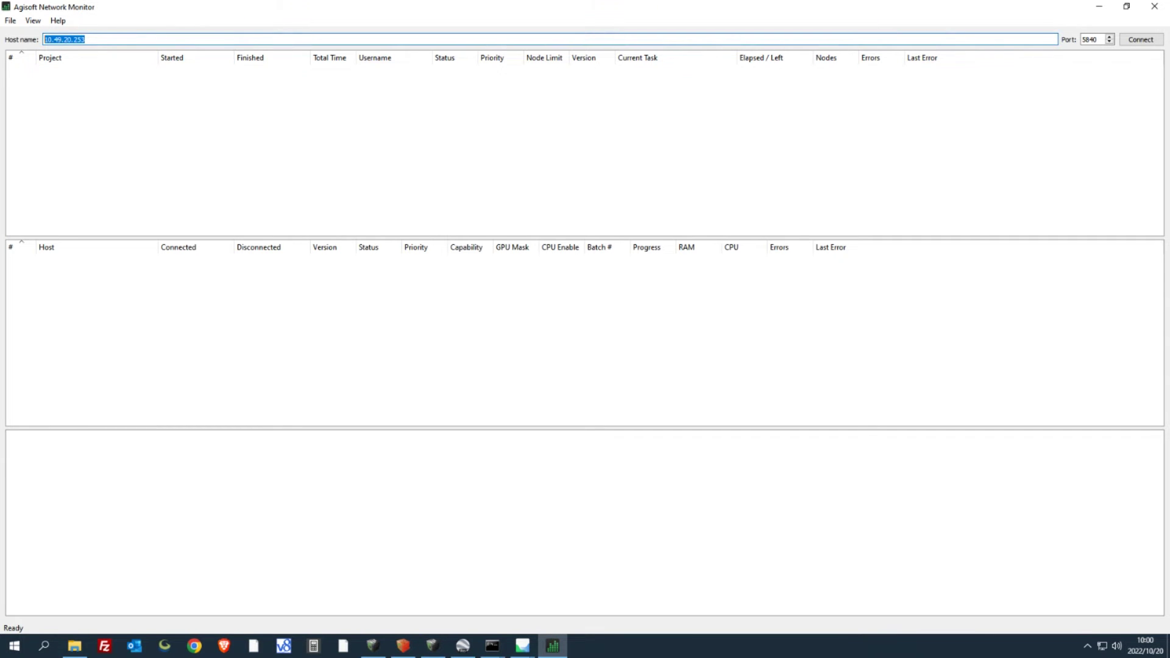
key(Tab)
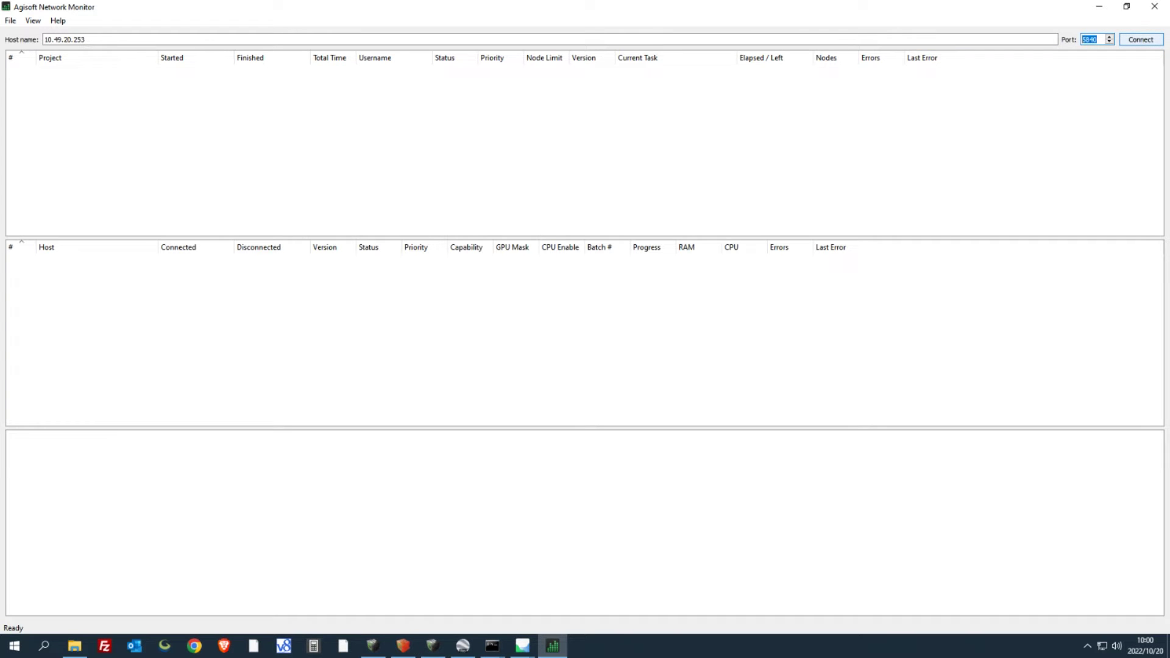
click(1141, 39)
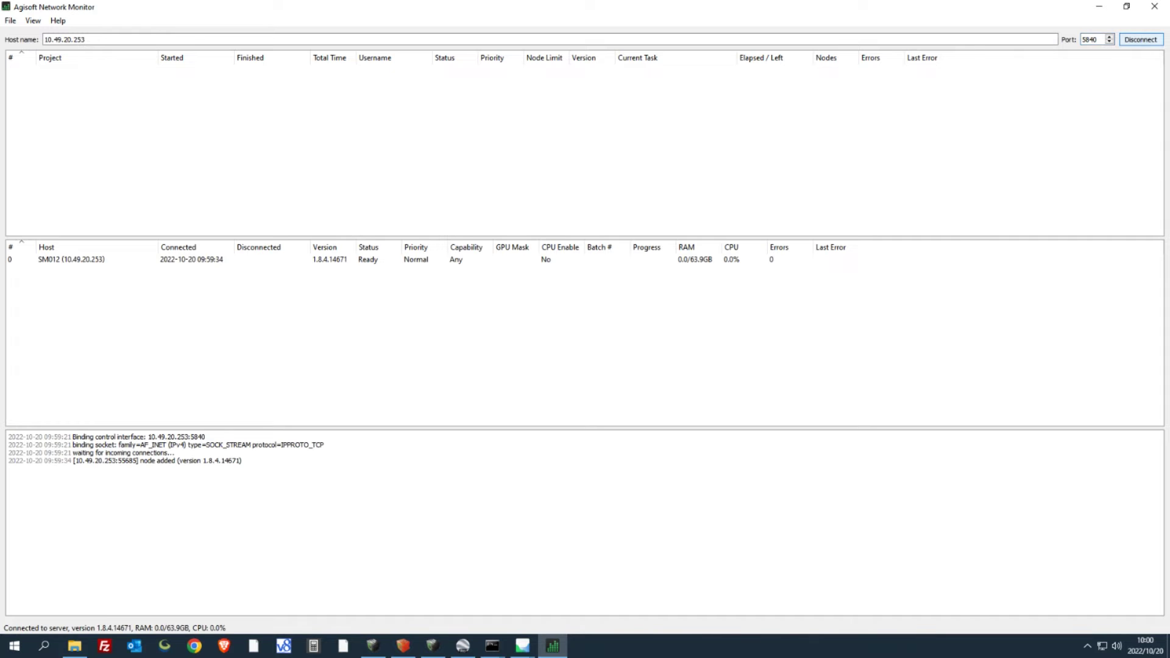
click(72, 259)
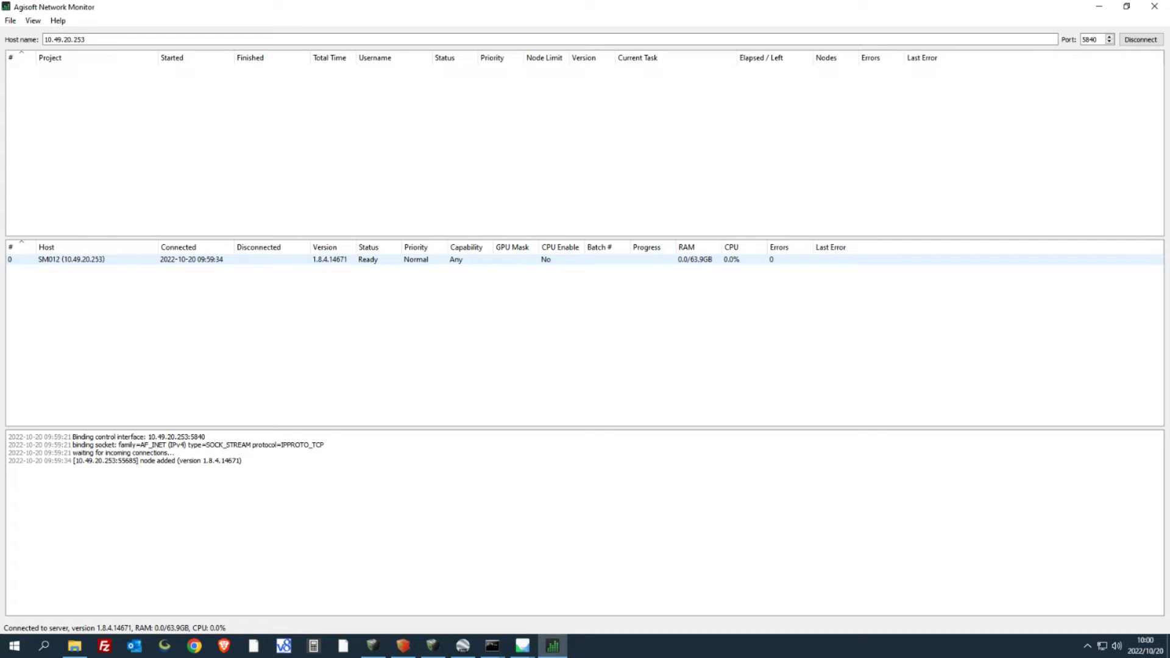
Step: Launch Agisoft Metashape Professional from Windows search
key(super+s)
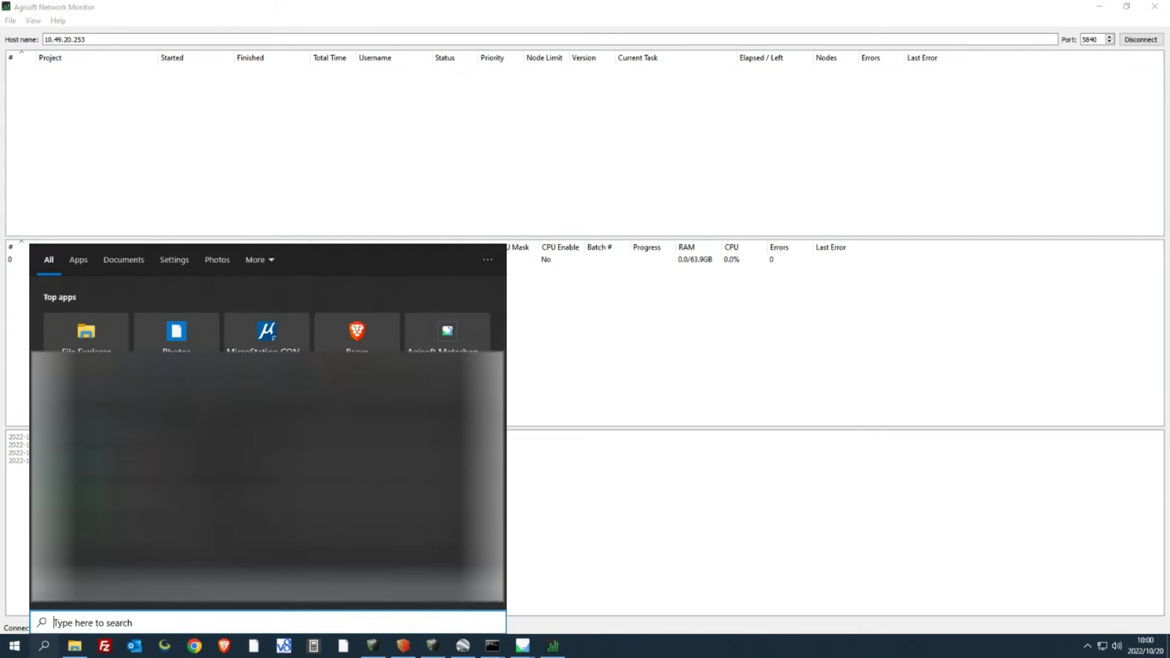
text(meta)
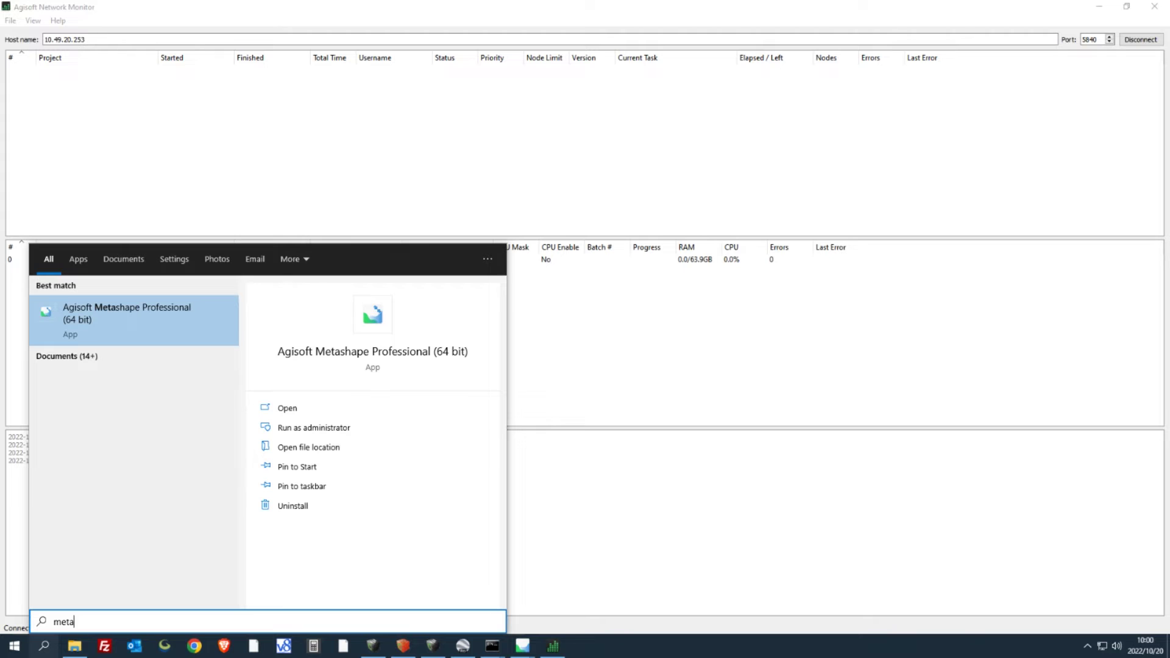
key(Return)
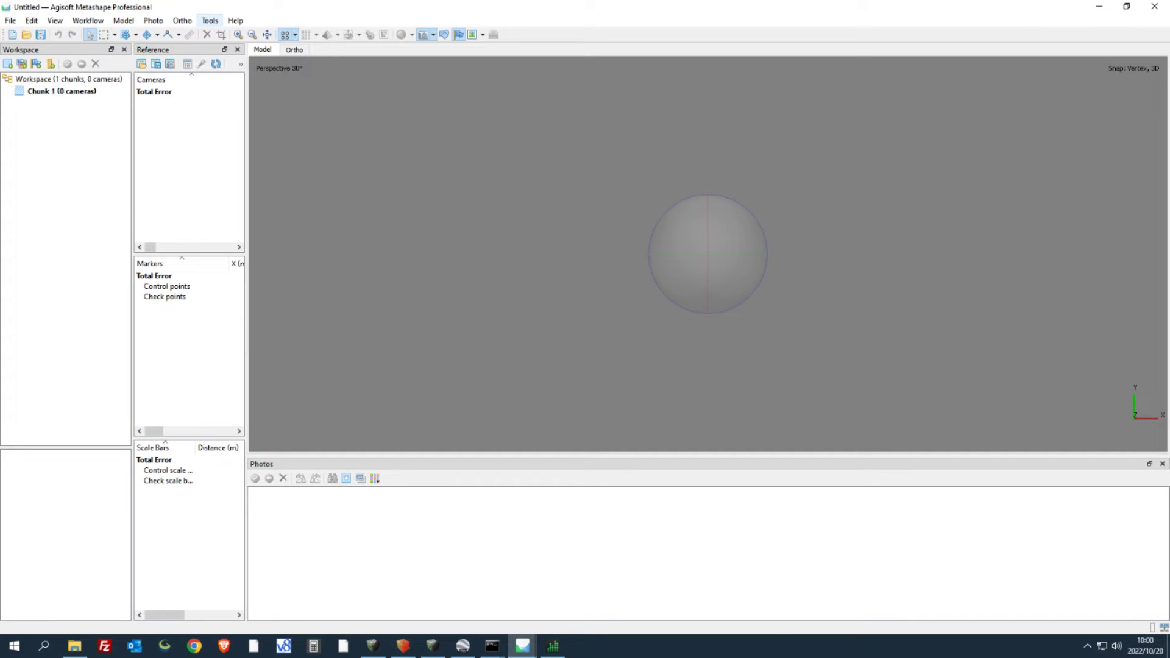
Step: Set network processing to host 10.49.20.253 and root \\SM012\LG_Metashape, then apply
click(210, 20)
click(239, 319)
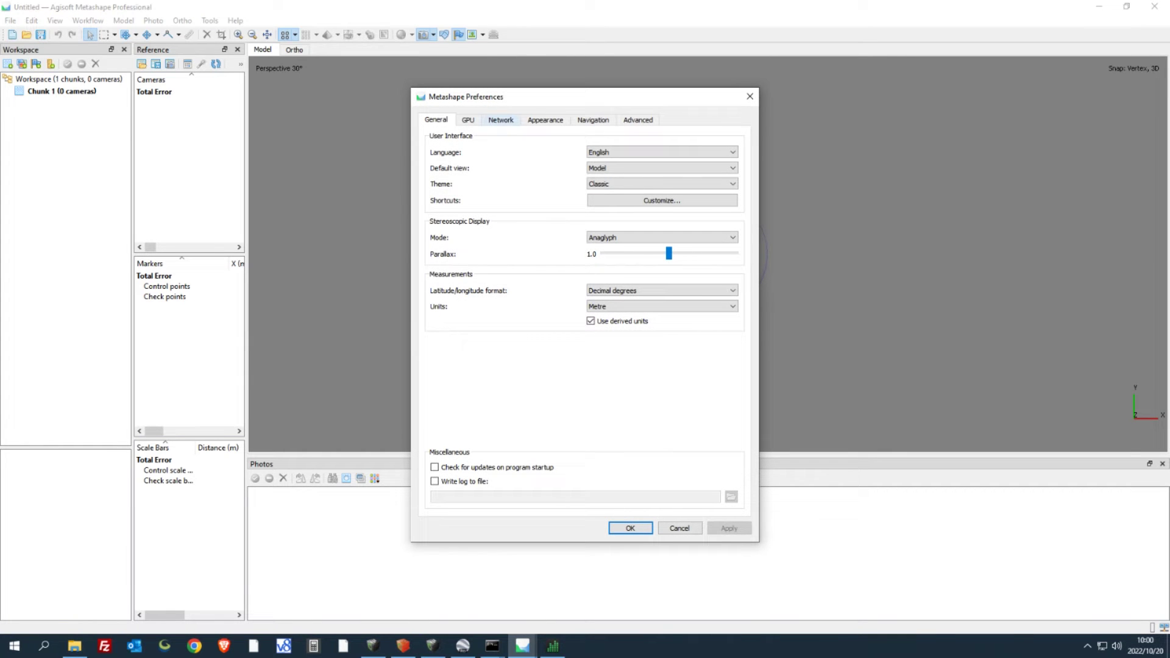
click(500, 120)
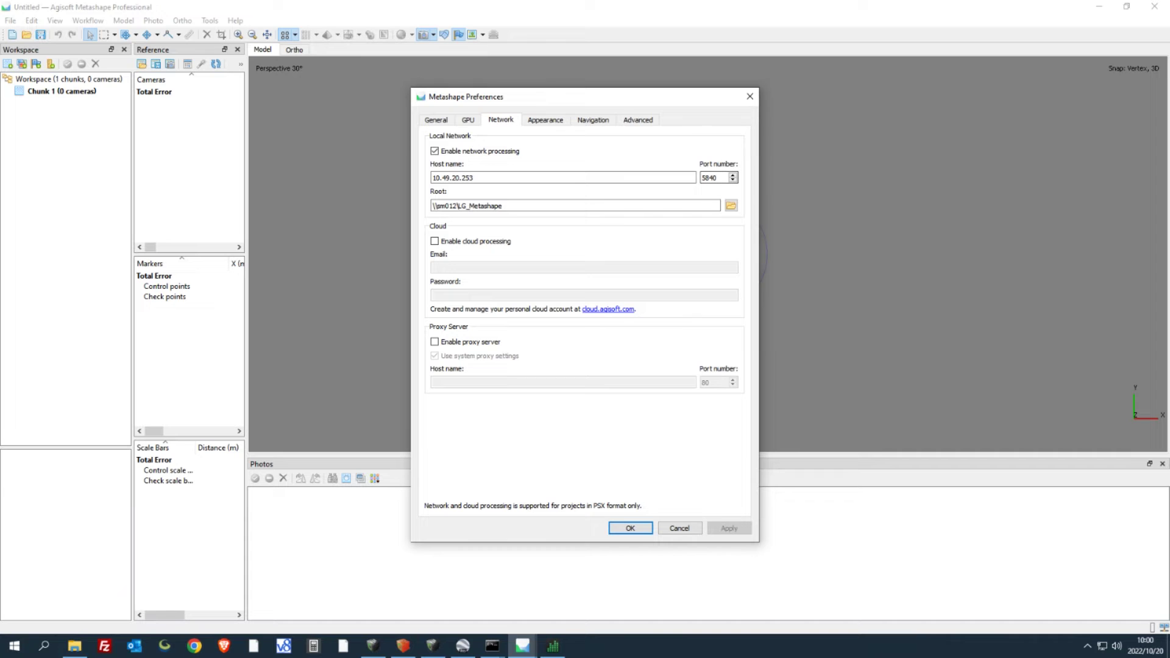
key(ctrl+a)
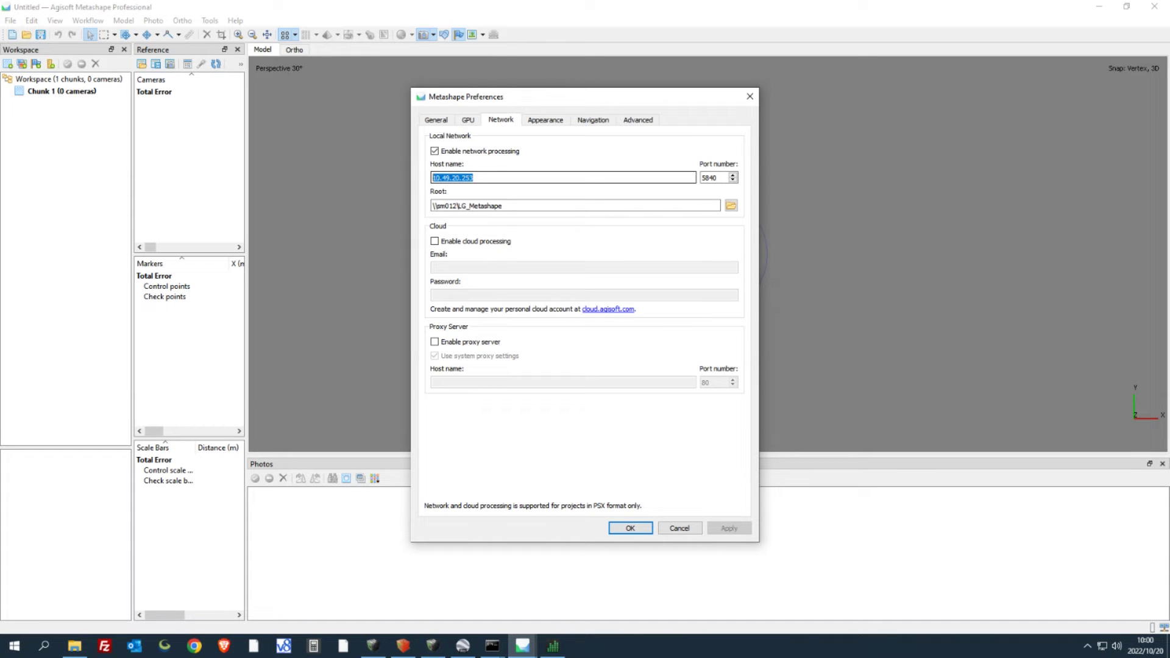
key(Tab)
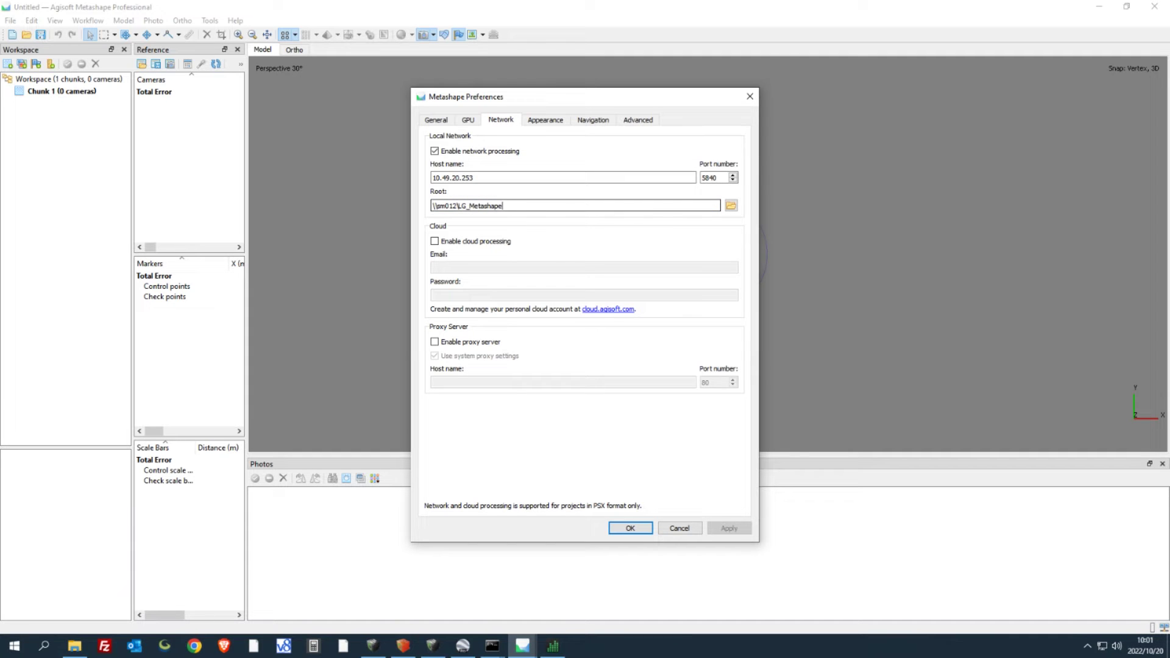
click(446, 206)
key(BackSpace)
key(BackSpace)
text(SM)
key(alt+a)
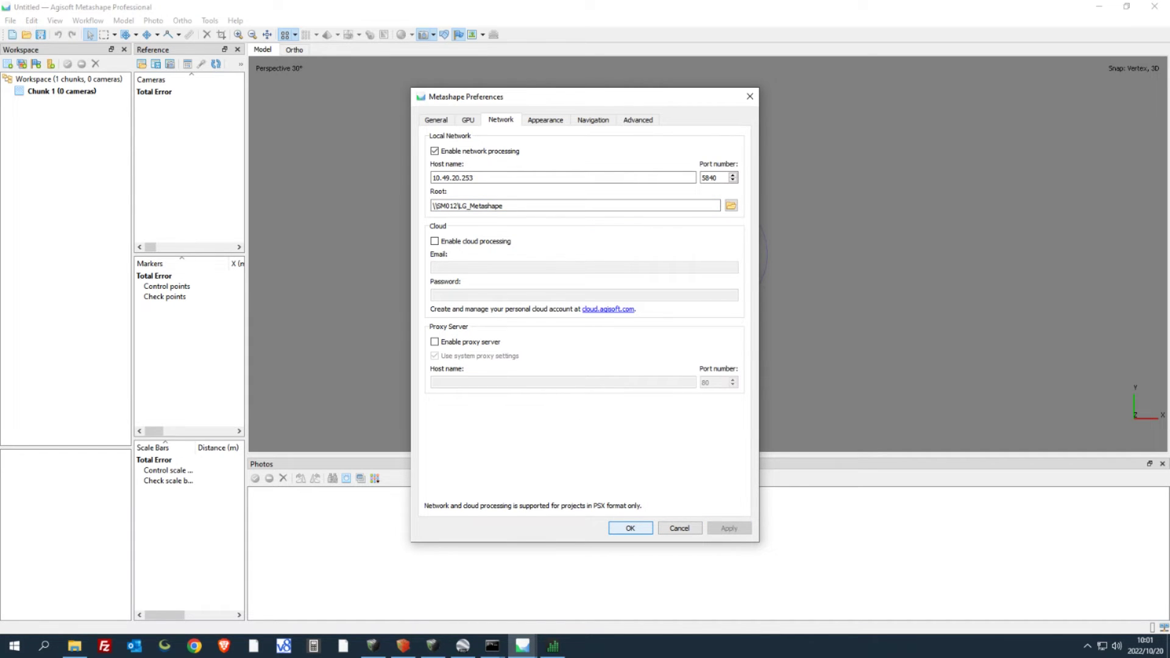
key(Return)
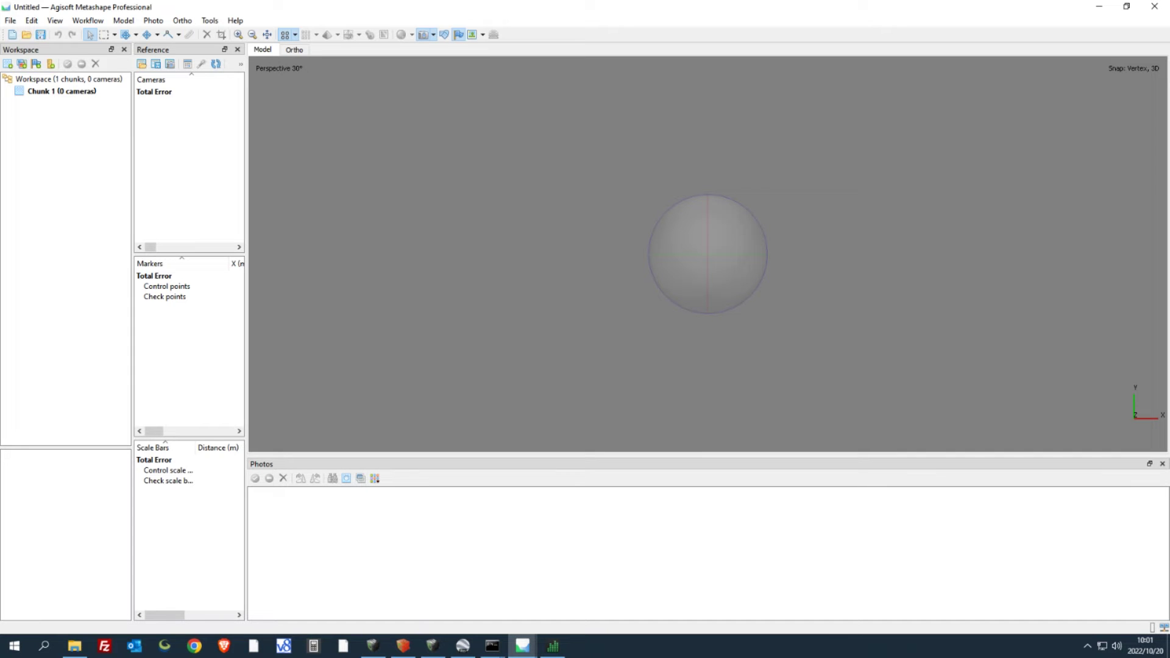
Step: Add the RAW folder's photos via Add Folder as one chunk
click(88, 20)
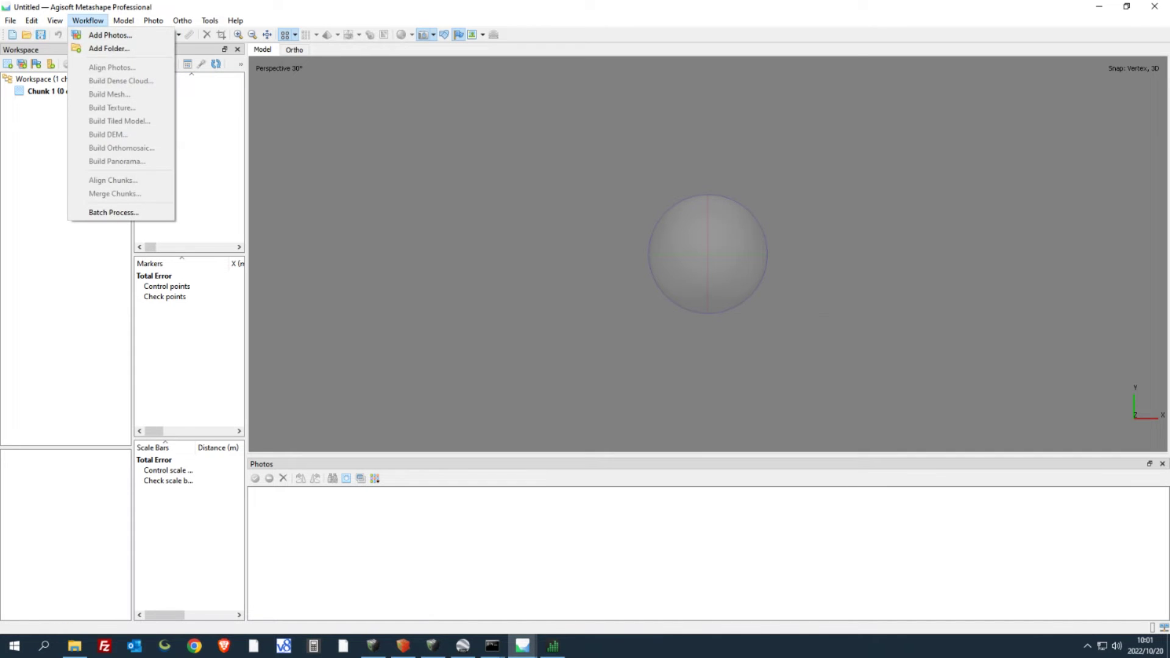
key(Return)
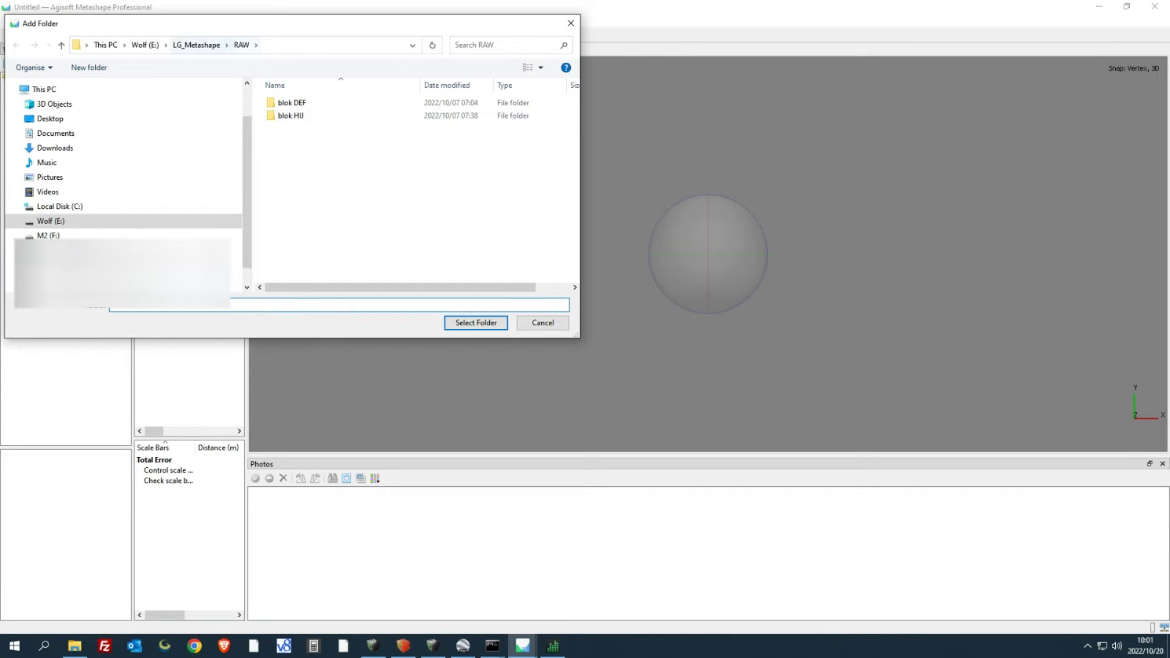
click(196, 45)
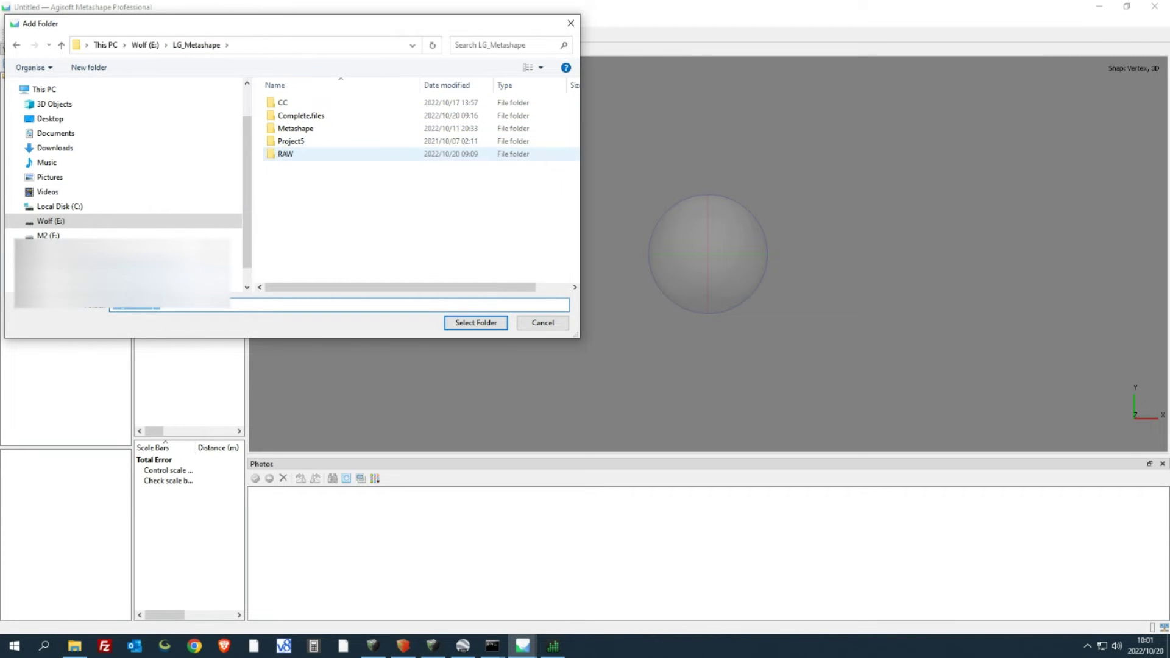
key(Return)
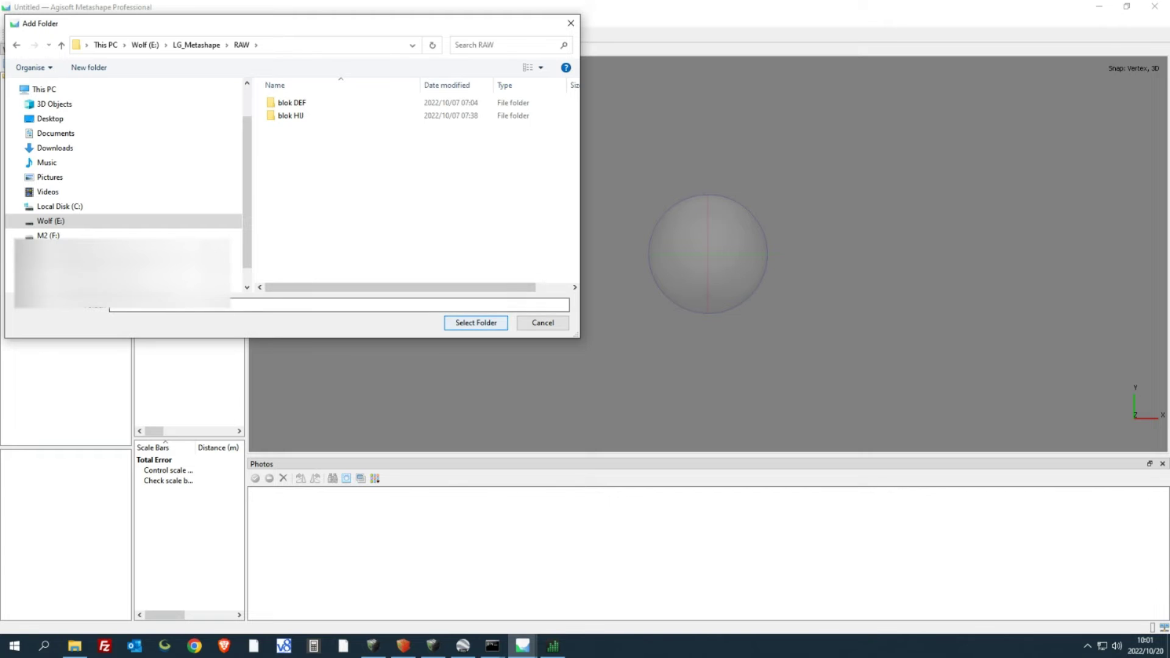
key(Return)
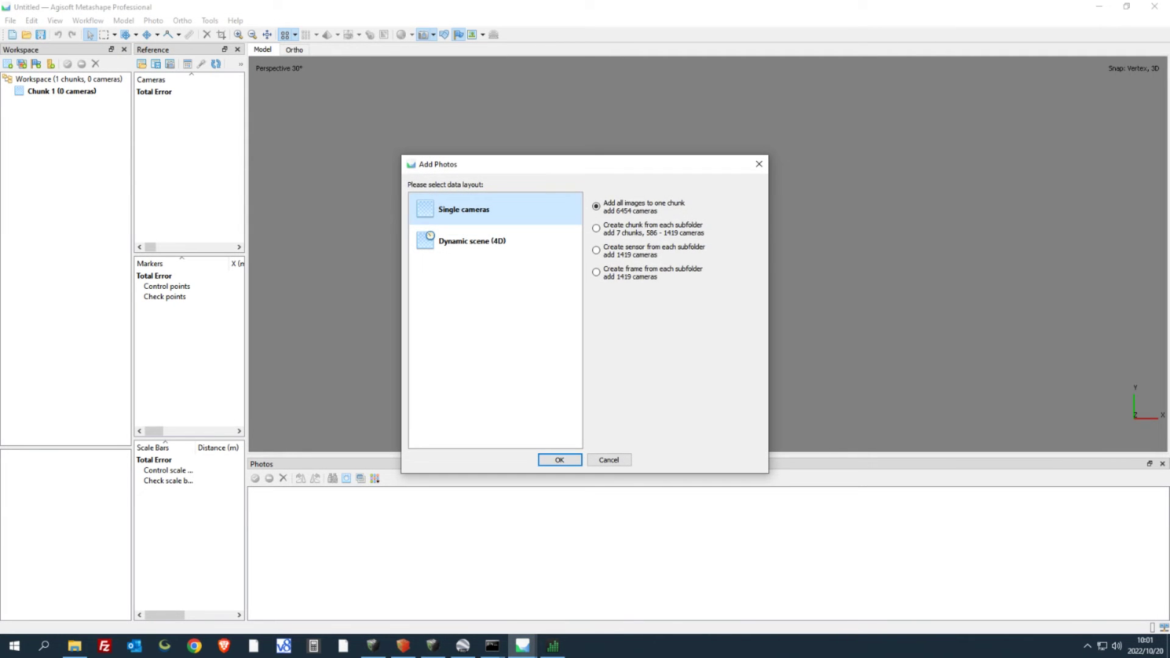
key(Return)
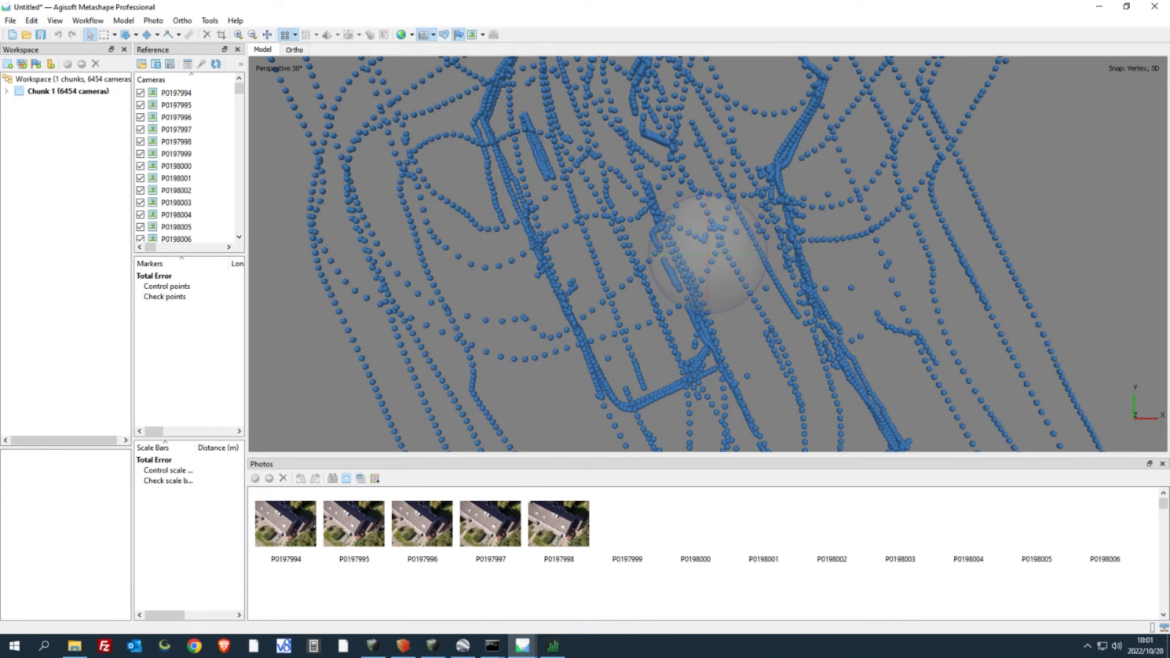
Step: Orbit and zoom the 6454-camera cloud, then select Chunk 1 to check its properties
drag(707, 256, 640, 292)
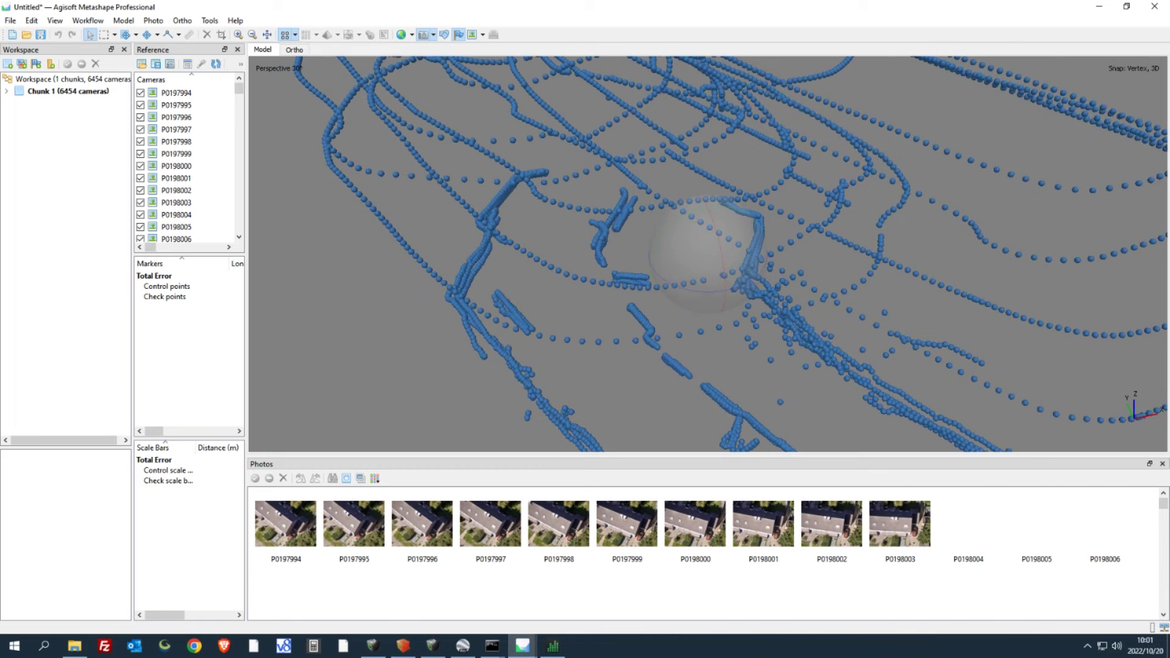
scroll(707, 256, down, 5)
scroll(707, 256, down, 3)
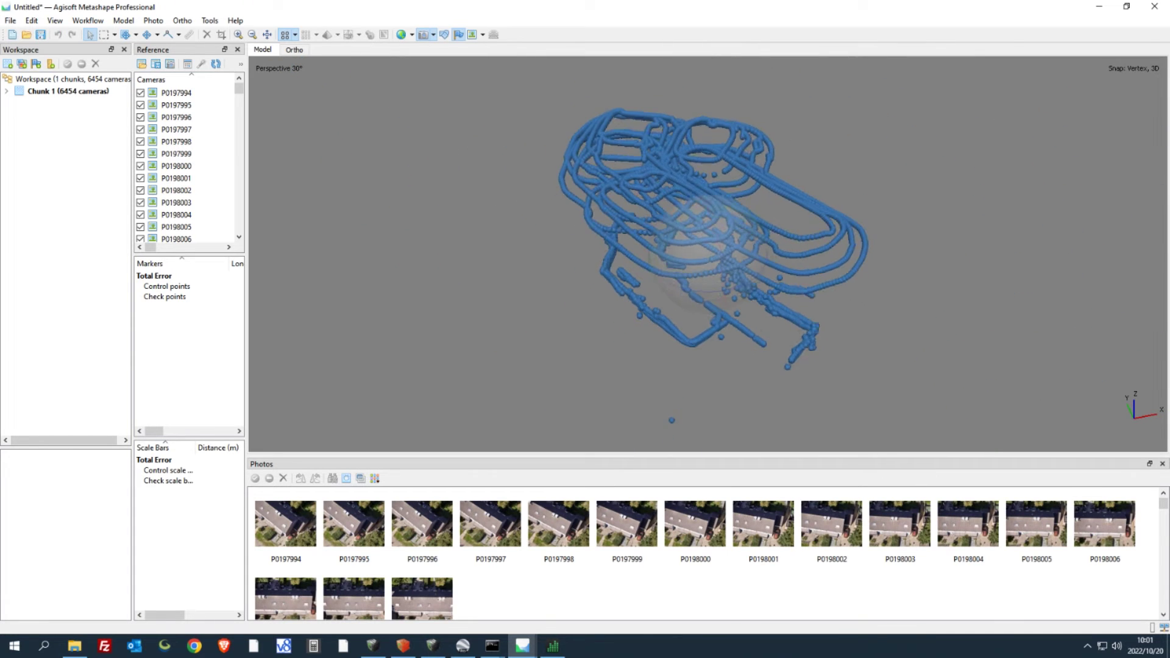
scroll(707, 256, down, 2)
drag(707, 256, 707, 201)
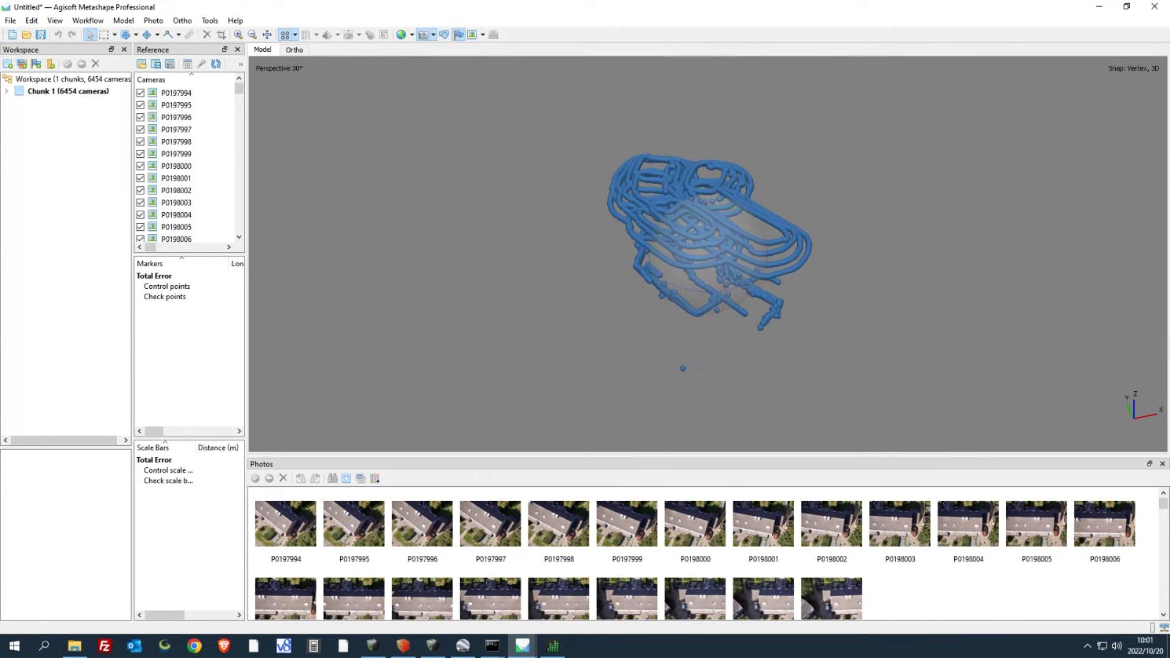
mouse_move(706, 256)
mouse_down()
mouse_move(646, 256)
mouse_move(624, 314)
mouse_up()
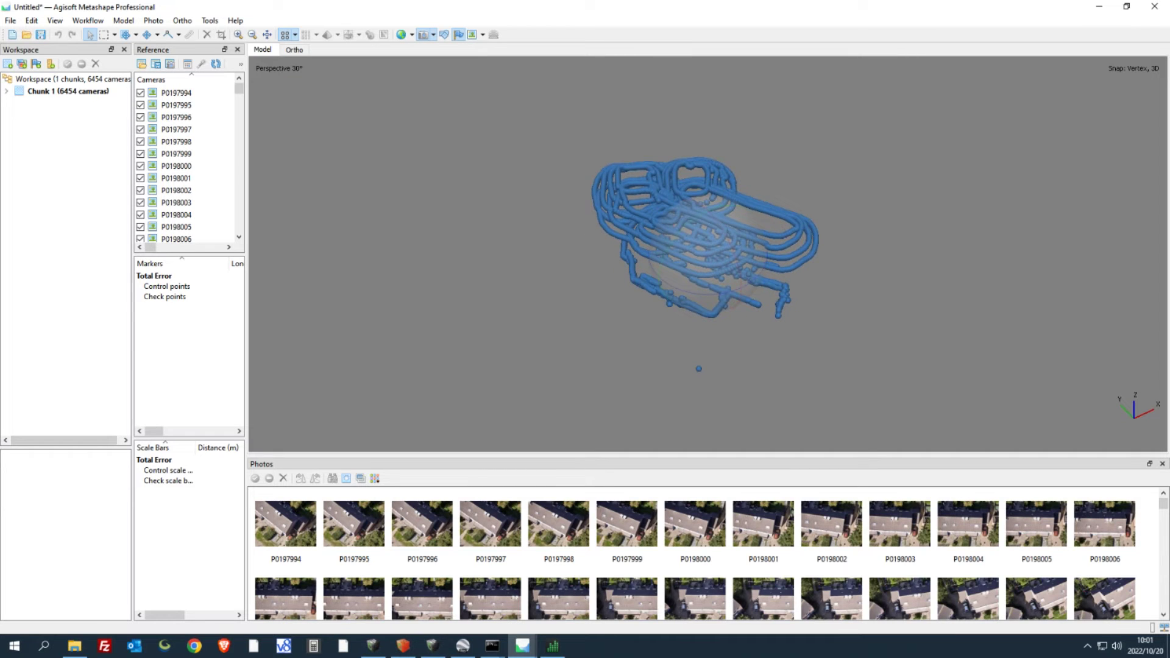
drag(624, 314, 621, 293)
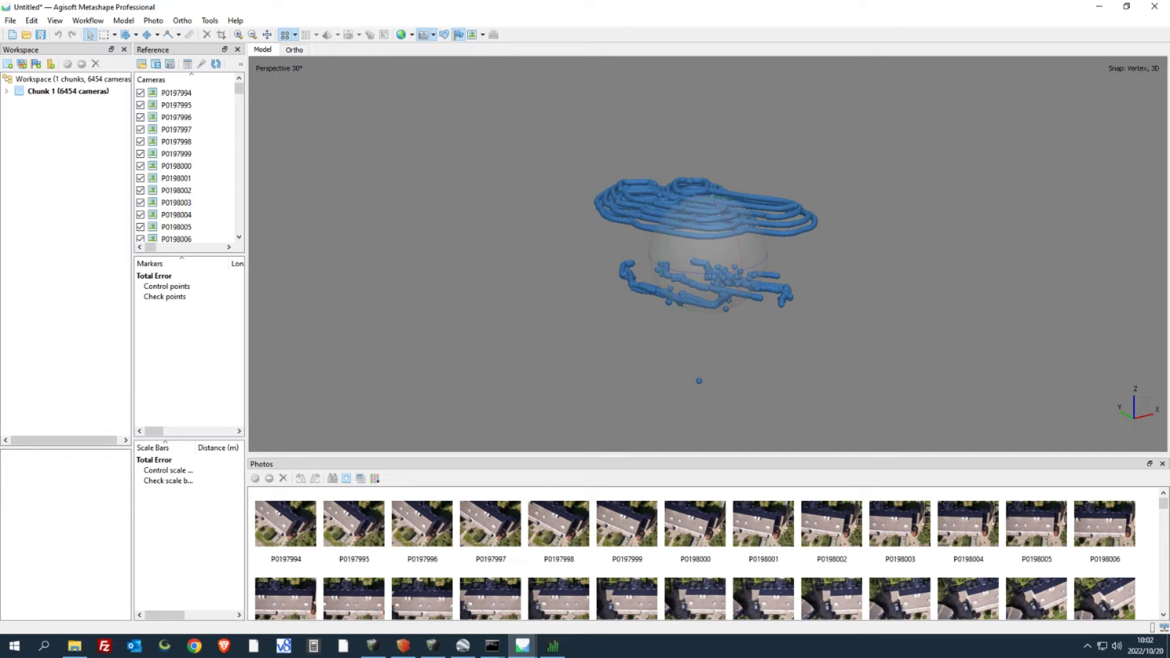
click(68, 91)
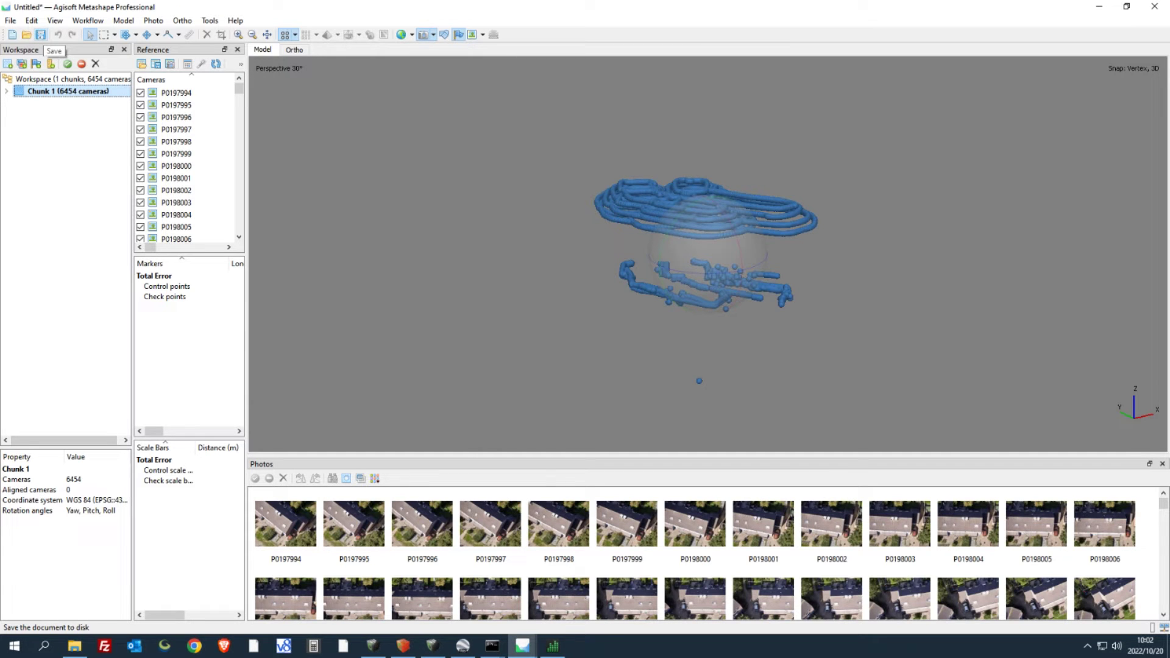
click(40, 35)
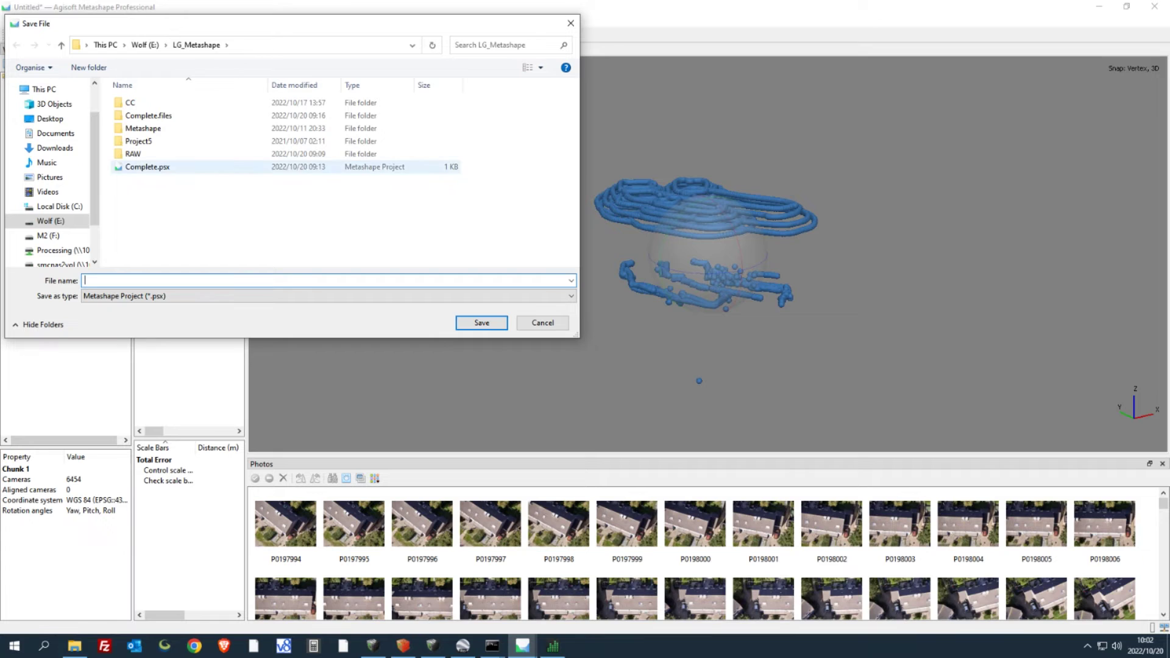
Step: Name the project file BIGProject.psx and save it in LG_Metashape
text(BI)
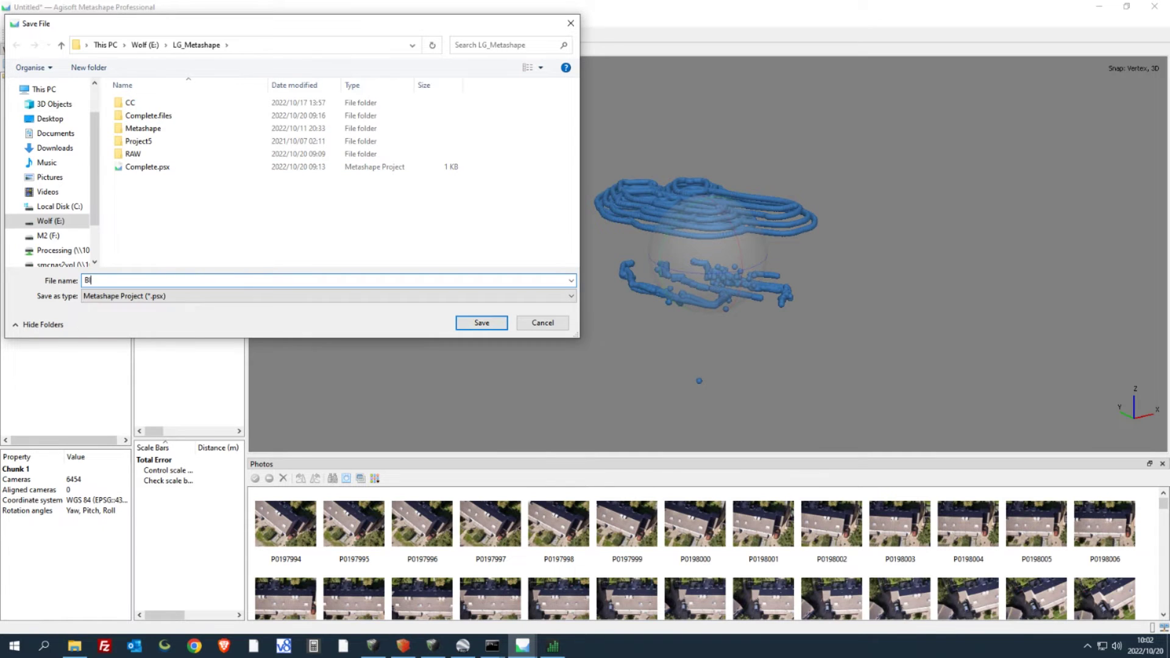
text(GP)
text(roject)
key(Return)
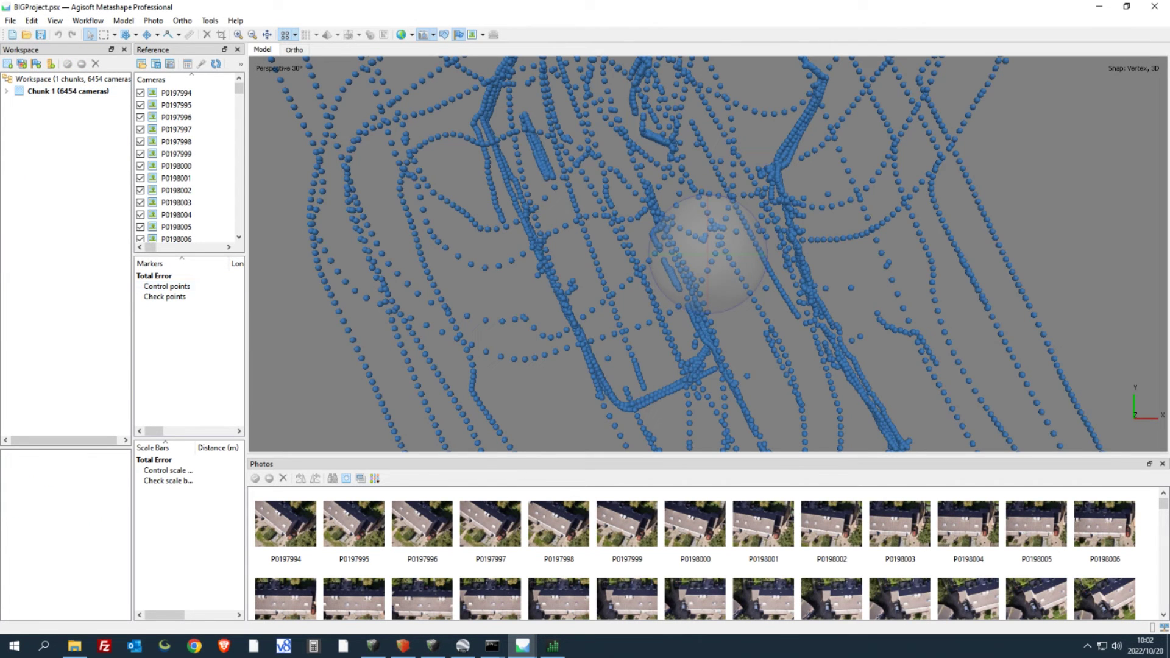
click(88, 20)
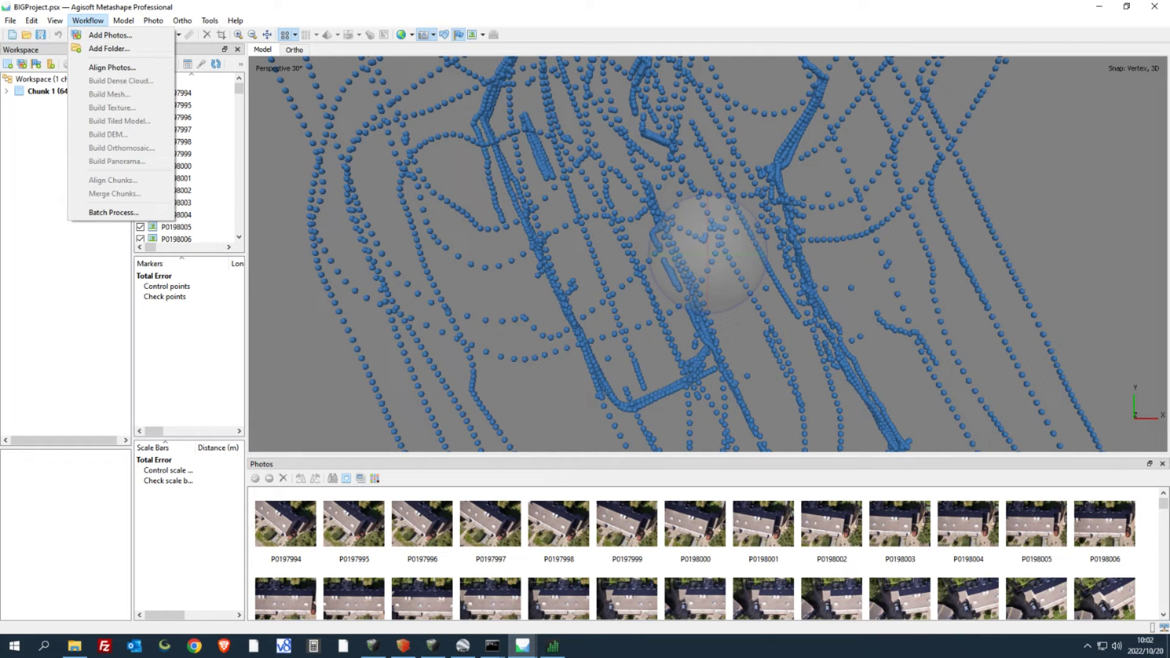
Step: Schedule High-accuracy Align Photos over the network and switch to Network Monitor
click(111, 67)
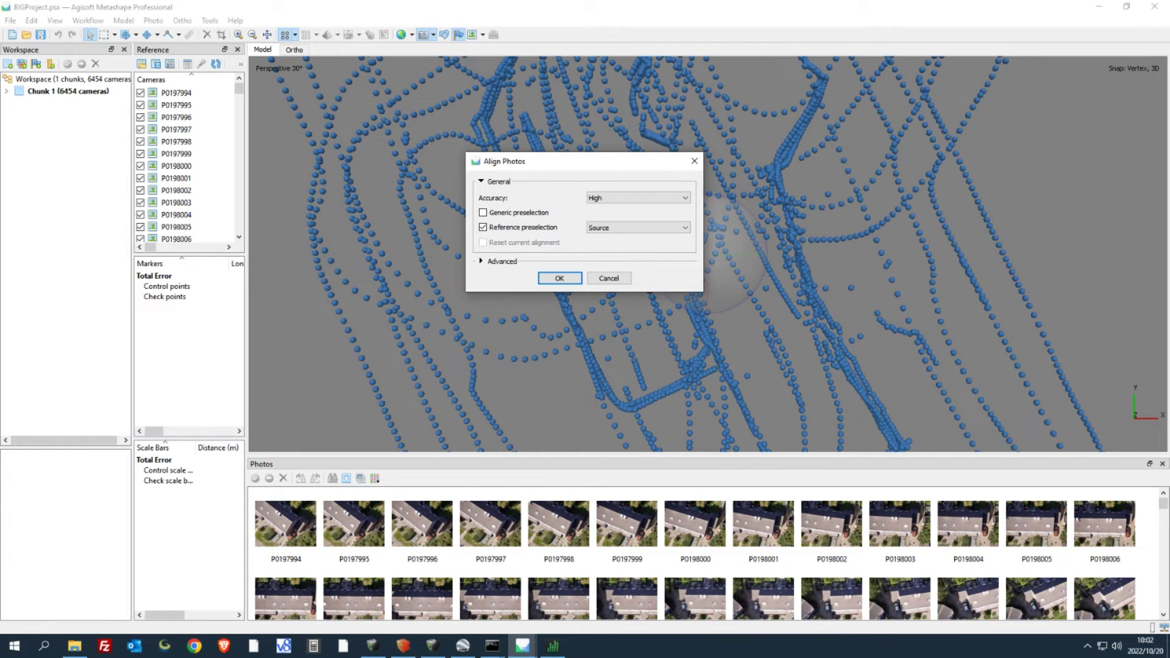
click(480, 261)
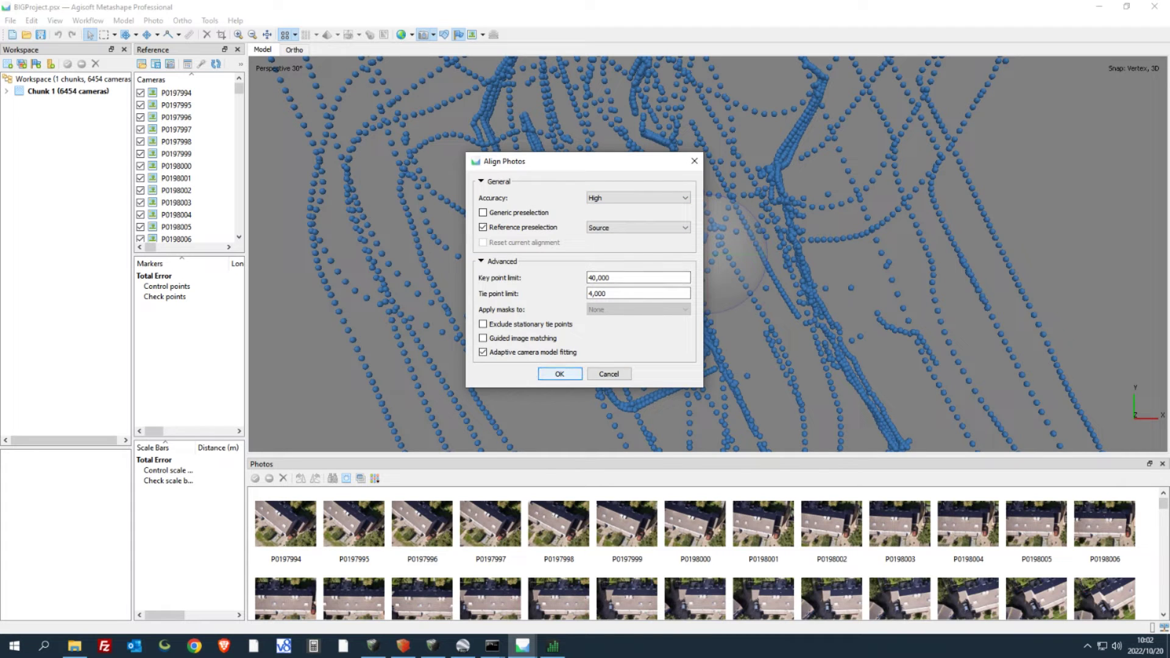
click(560, 373)
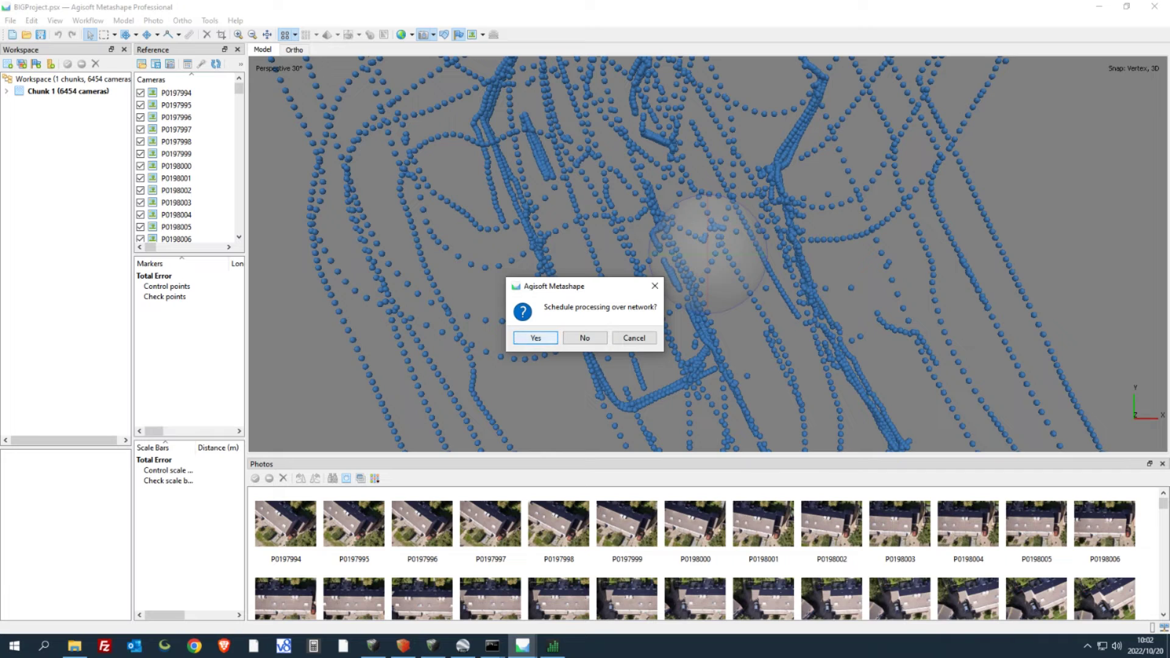
click(535, 338)
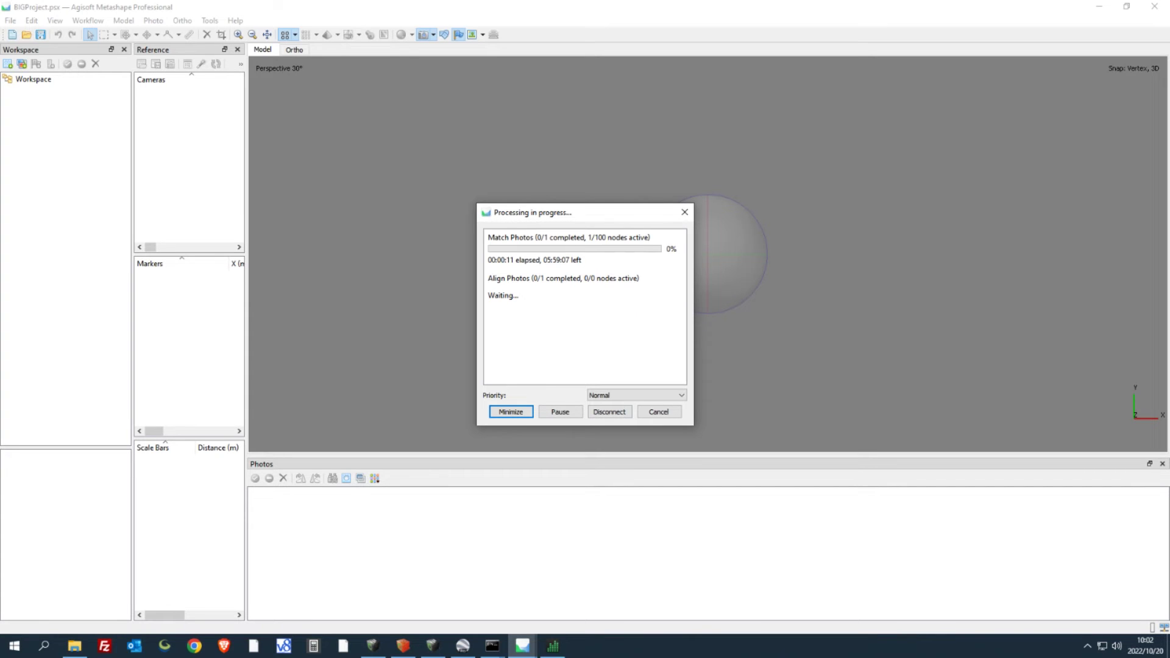
click(552, 646)
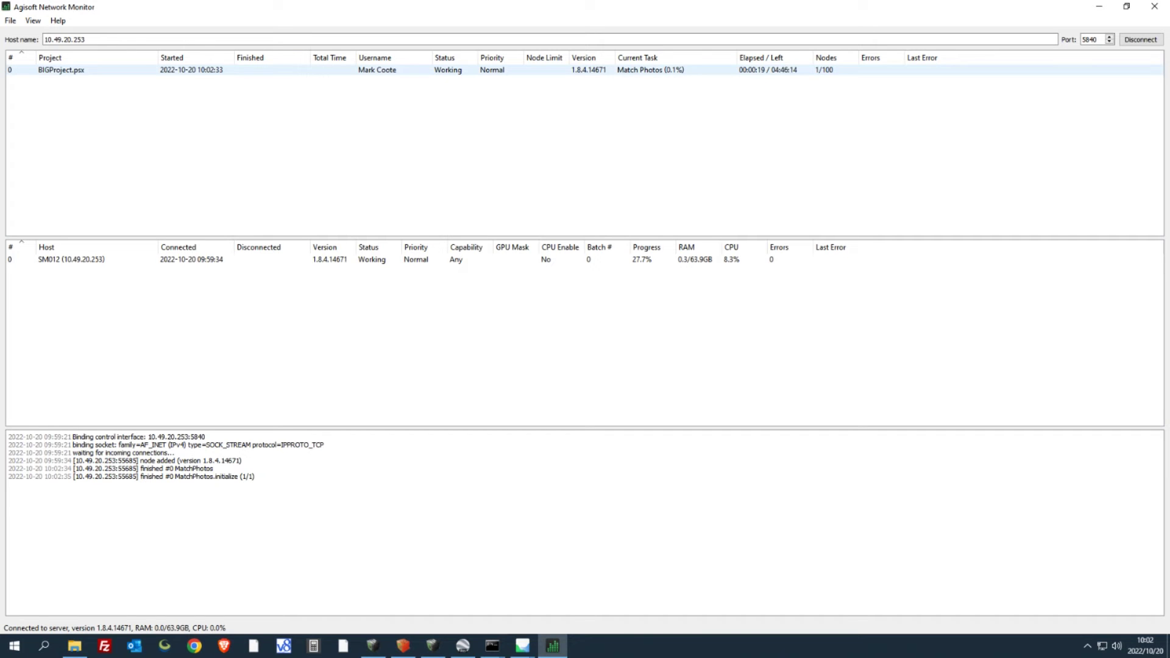
Step: Inspect the BIGProject job and node SM012, glance at Metashape, then open SM012's actions
click(61, 69)
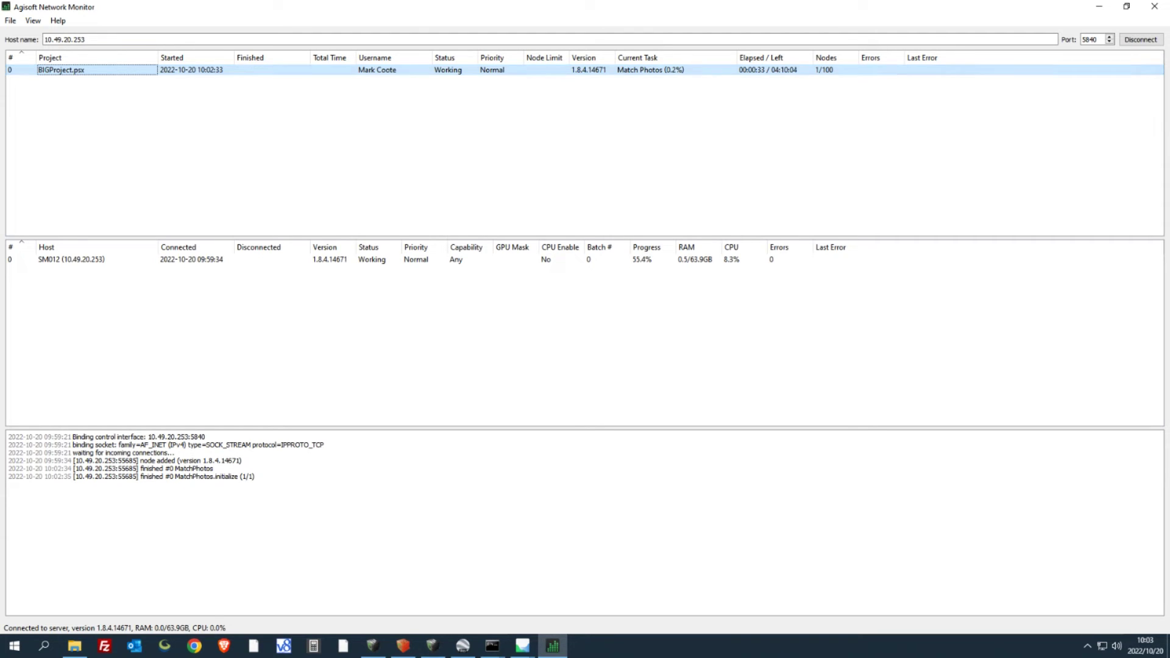
click(71, 259)
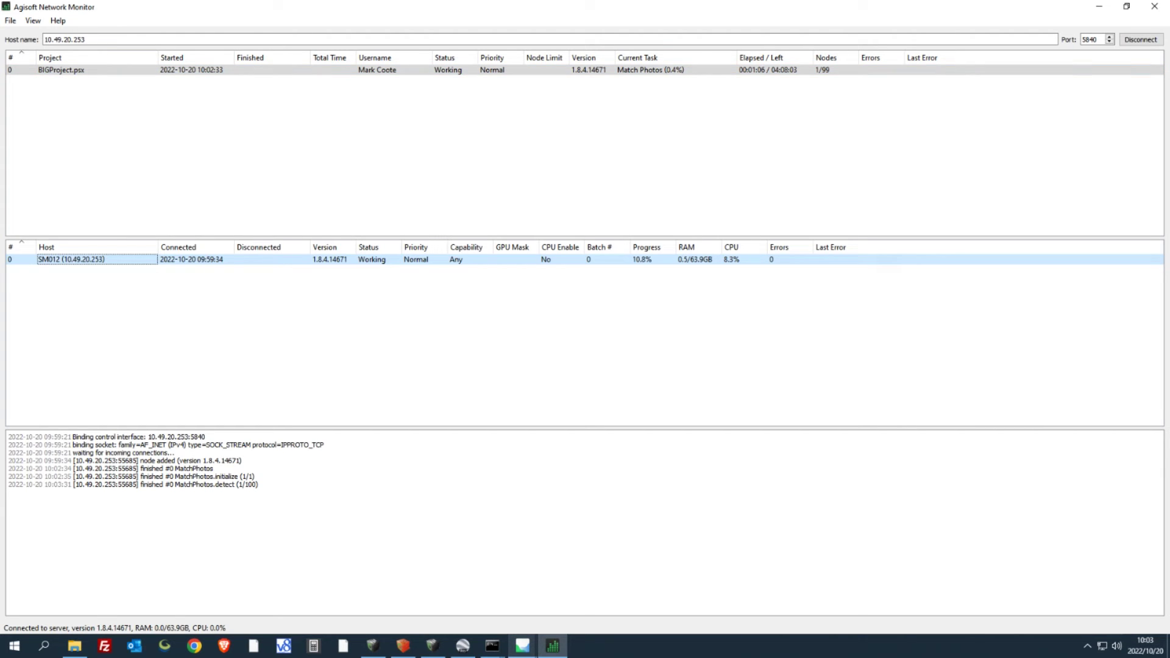
click(522, 646)
click(655, 588)
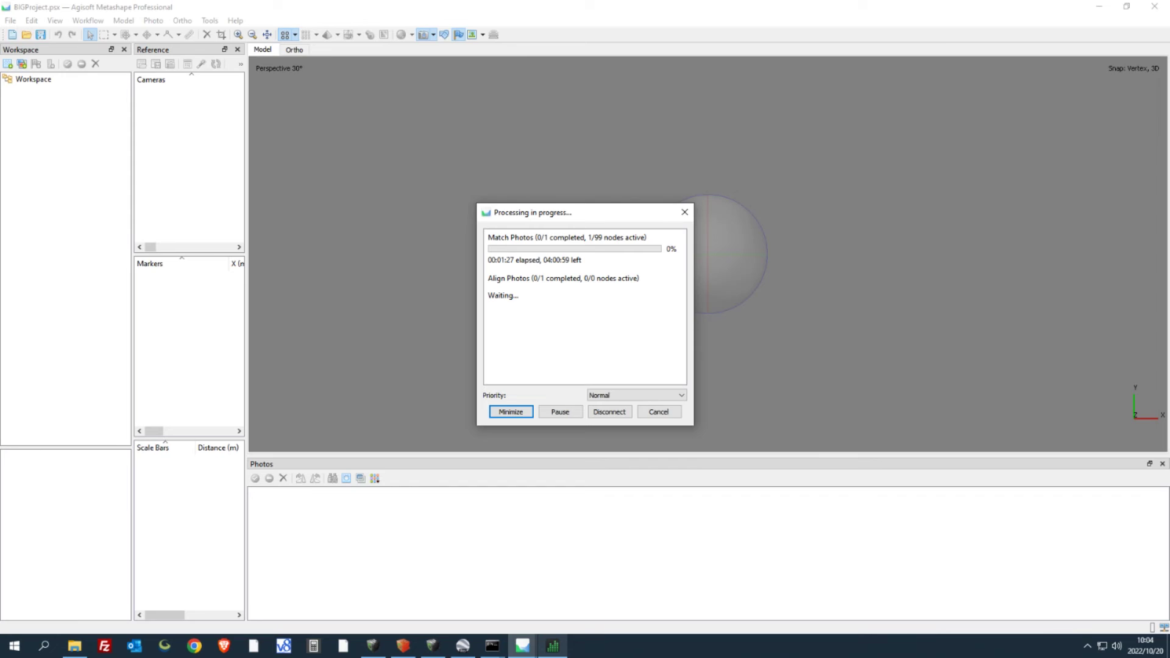
click(553, 646)
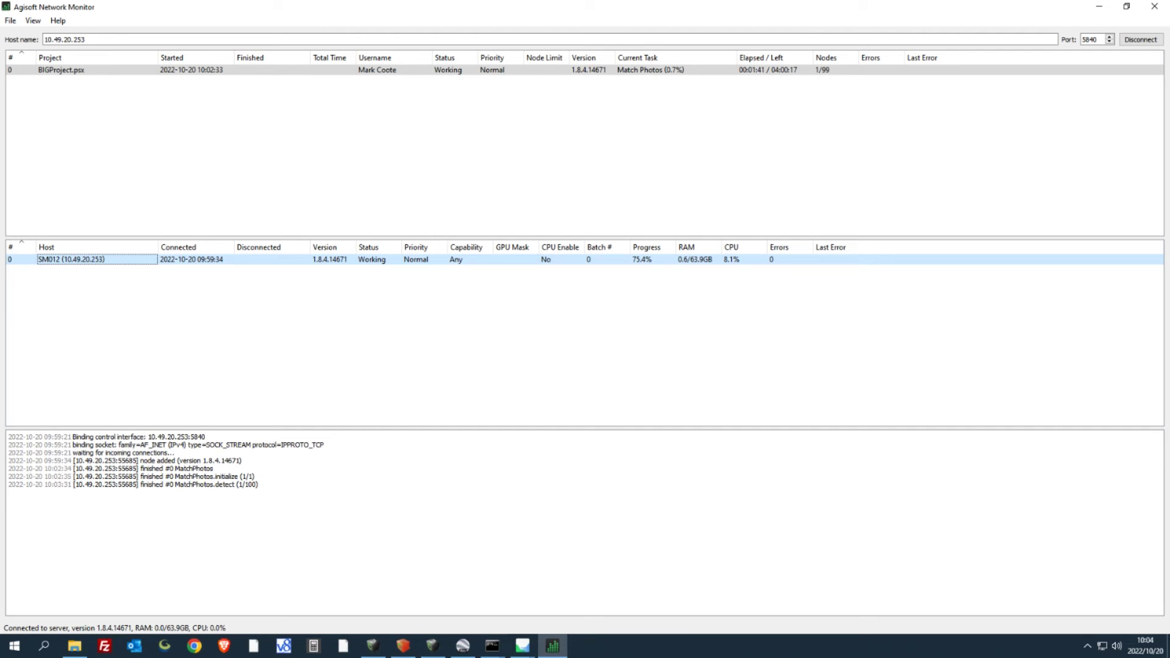
right_click(133, 260)
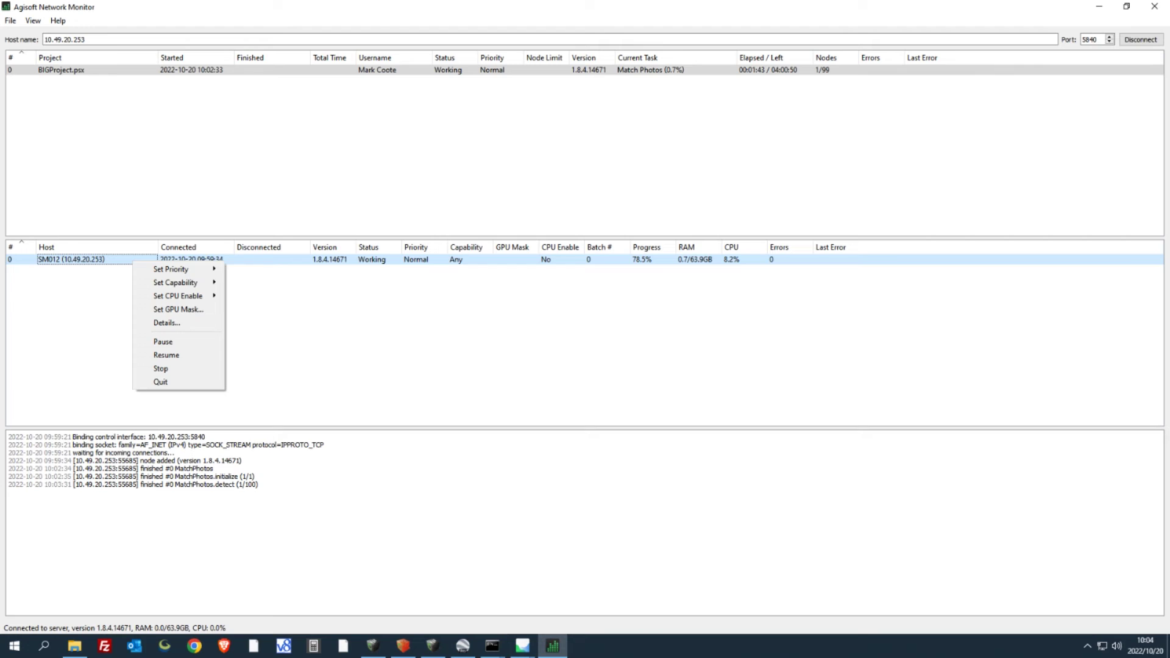
click(162, 341)
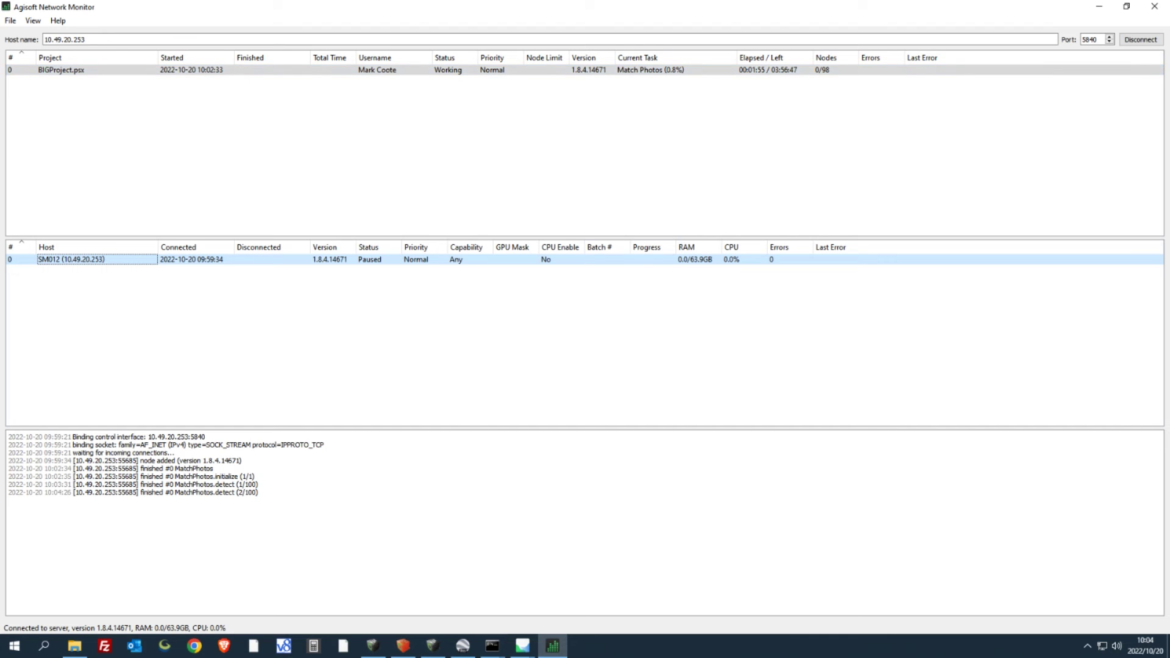
right_click(110, 258)
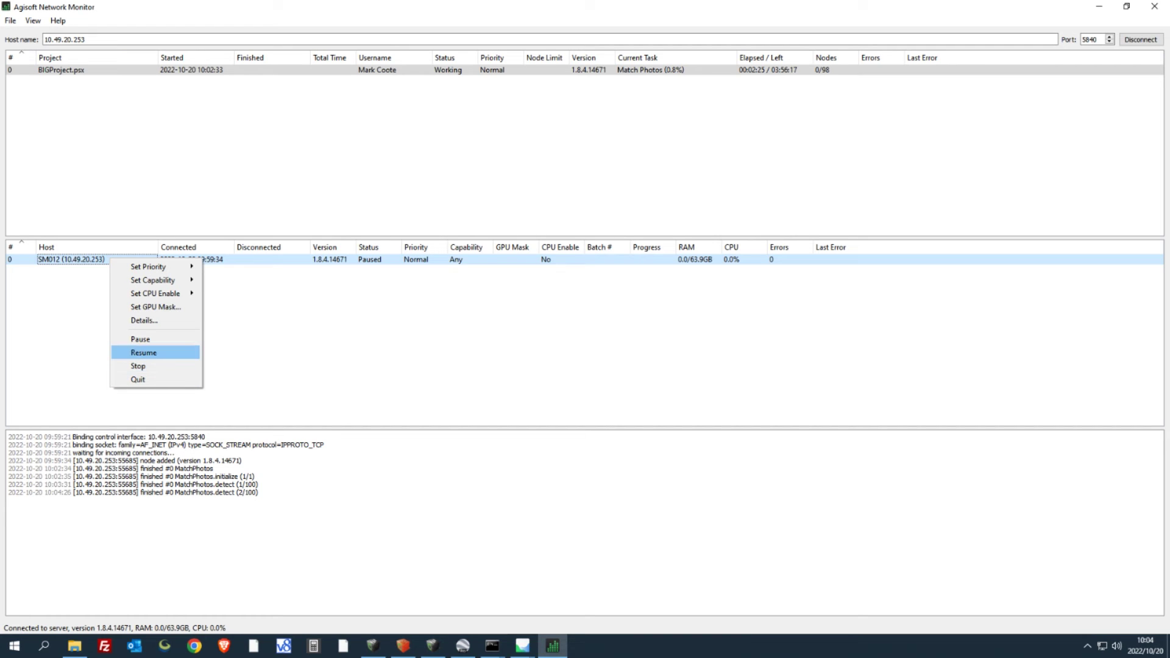
key(Return)
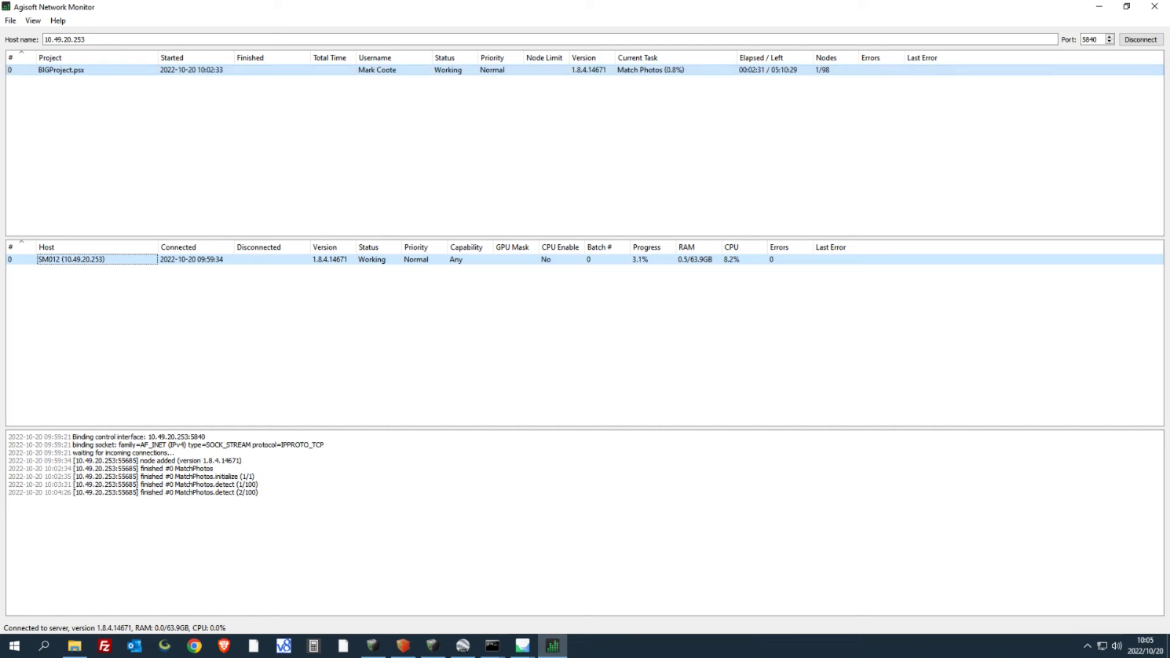
right_click(94, 71)
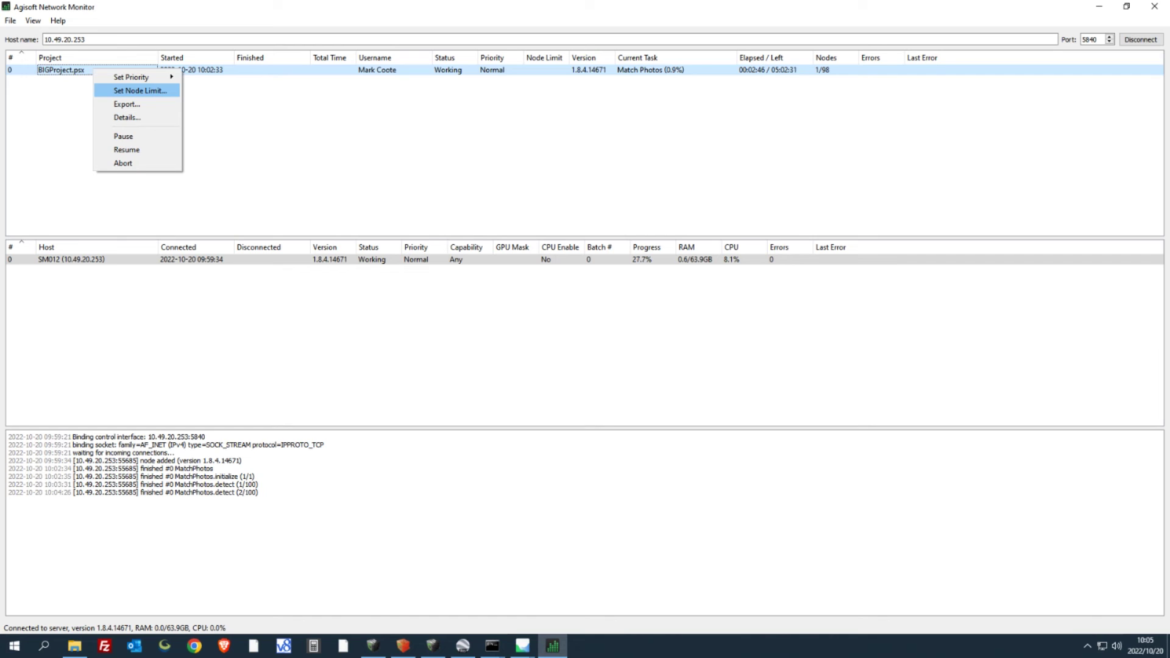
Step: Pause and resume the BIGProject job, then return to Metashape's progress view
key(Down)
key(Down)
key(Down)
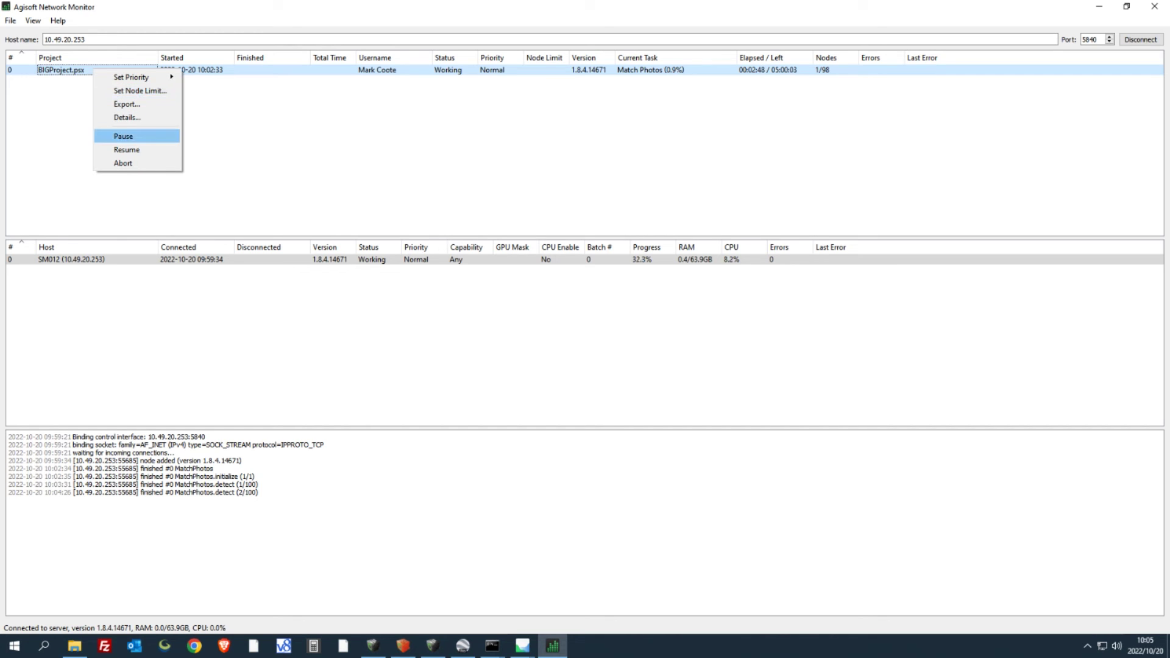
key(Down)
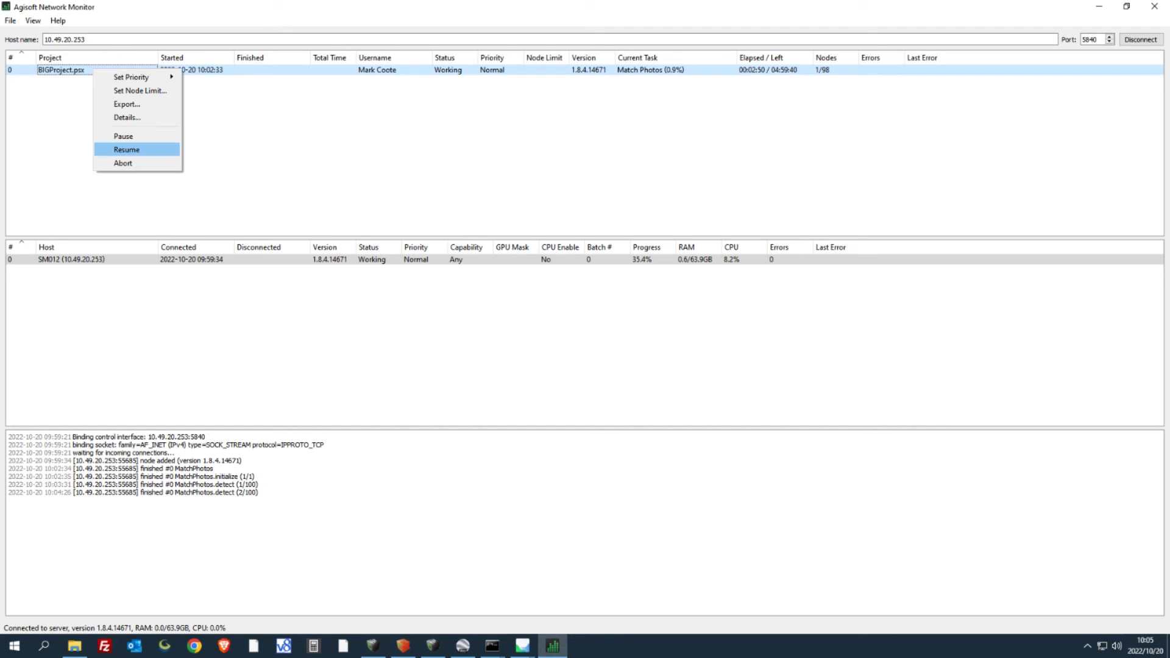
key(Return)
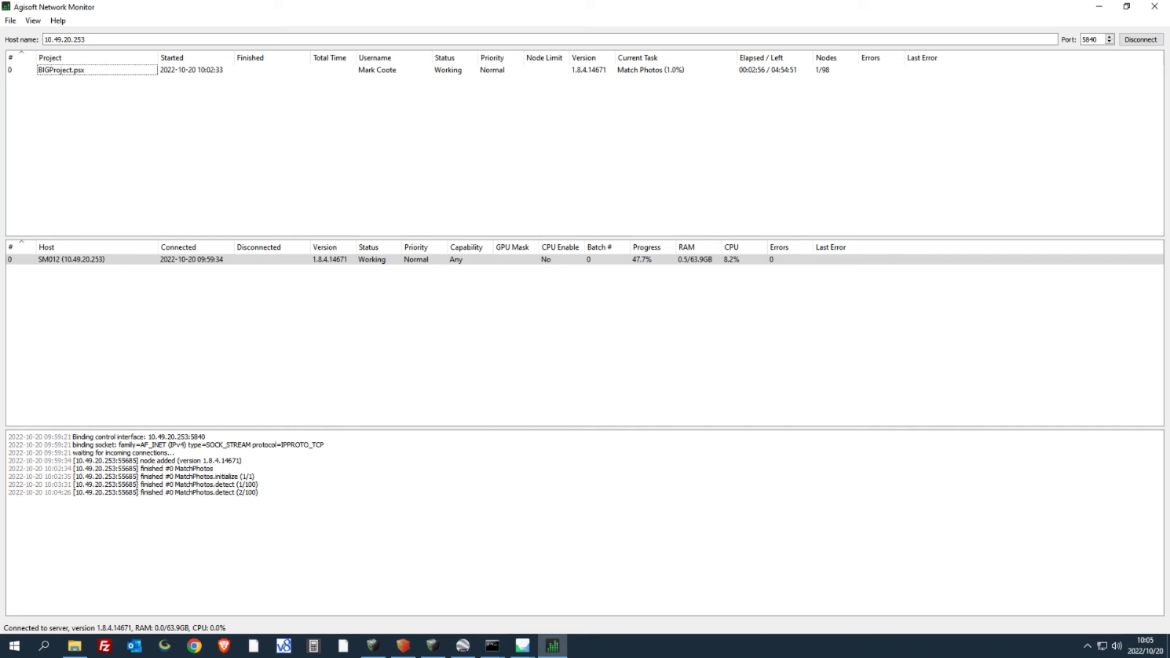
click(654, 588)
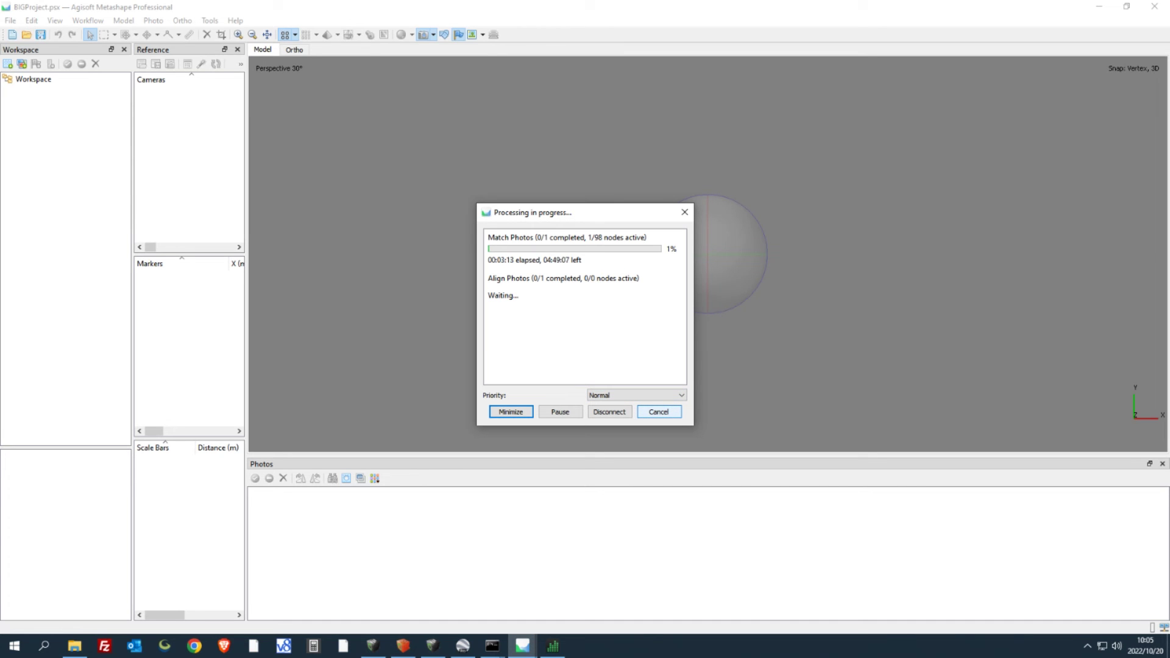
Step: Cancel the BIGProject processing and open Blok D_Markers.psx from the Metashape folder
click(659, 412)
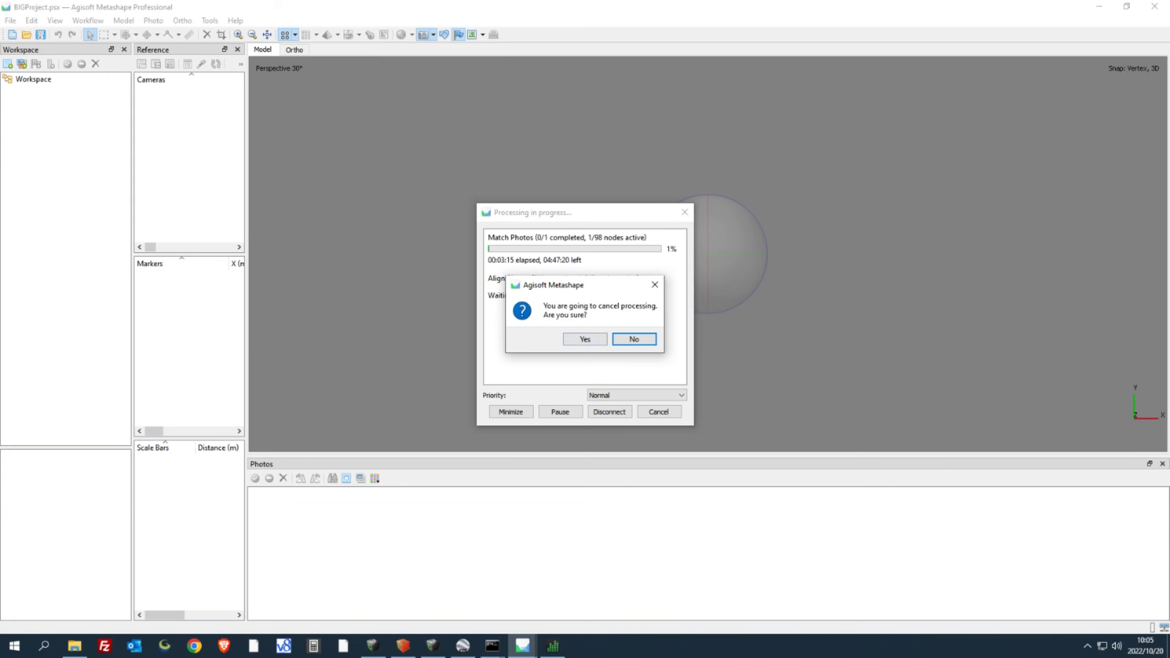
click(585, 339)
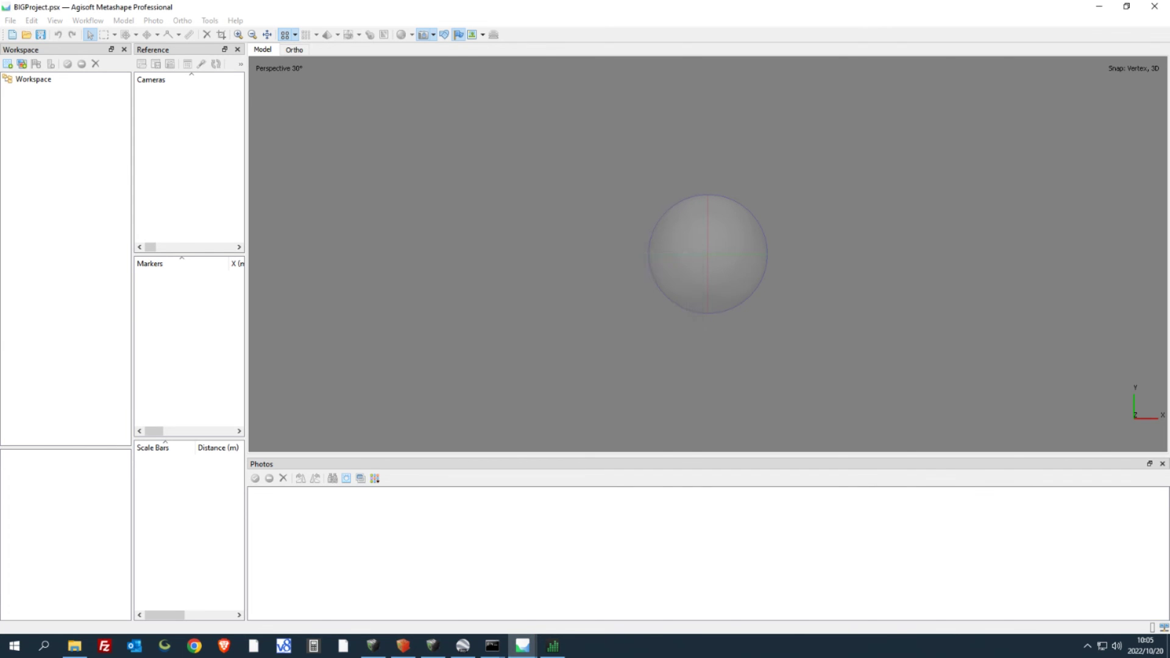
click(11, 20)
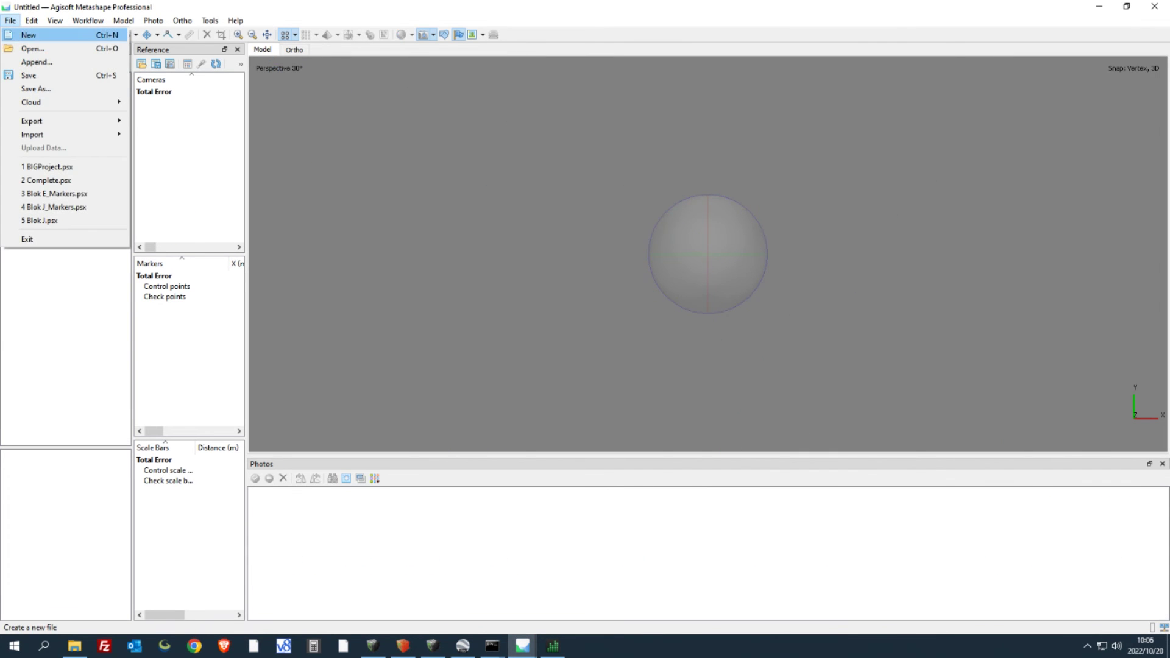
click(30, 47)
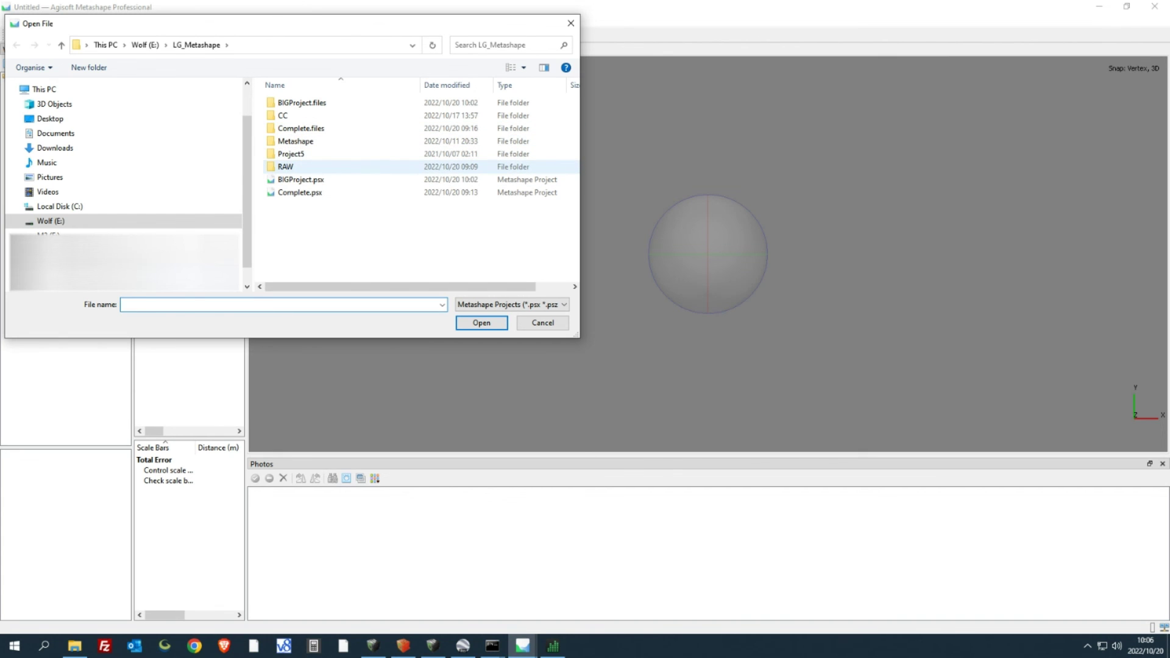
double_click(296, 141)
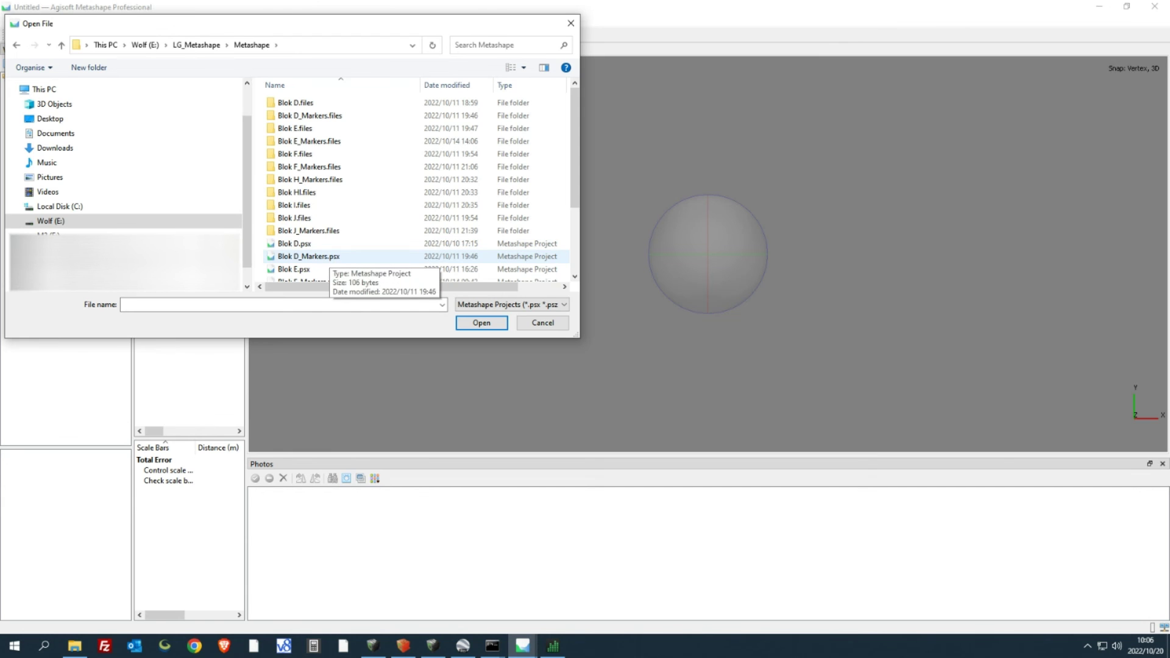
double_click(309, 256)
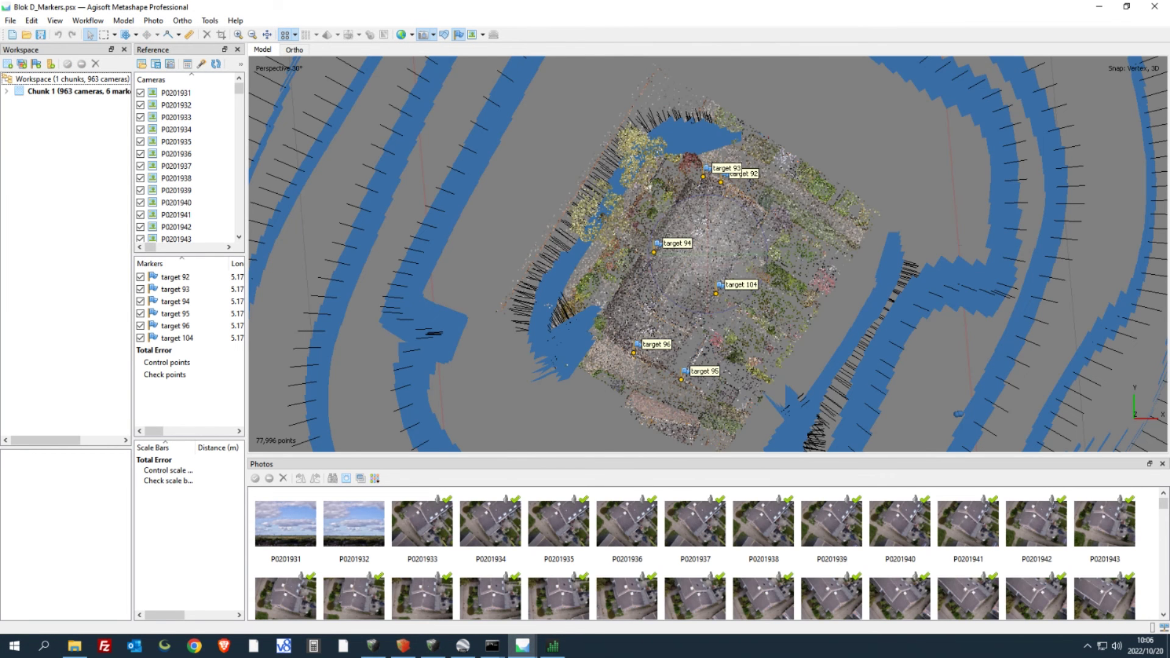
click(423, 35)
Step: Build a High-quality mesh from depth maps with Mild filtering, scheduled over the network
scroll(701, 274, up, 3)
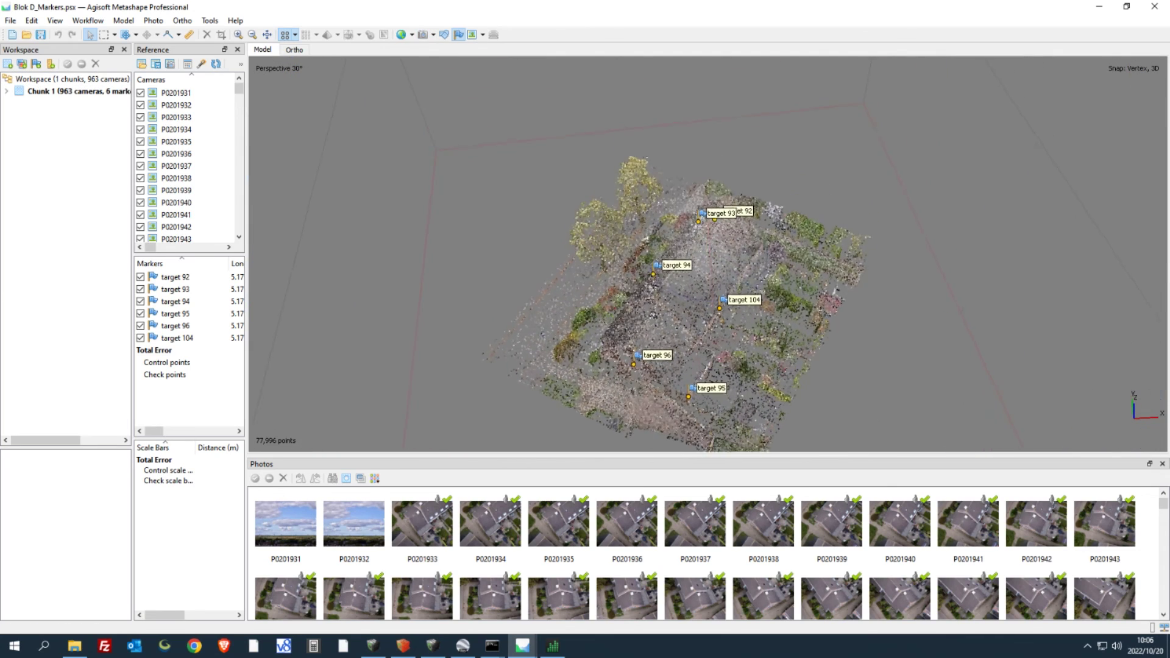
mouse_move(634, 420)
mouse_down()
mouse_move(564, 375)
mouse_move(801, 375)
mouse_move(597, 222)
mouse_move(543, 286)
mouse_move(856, 284)
mouse_move(555, 313)
mouse_up()
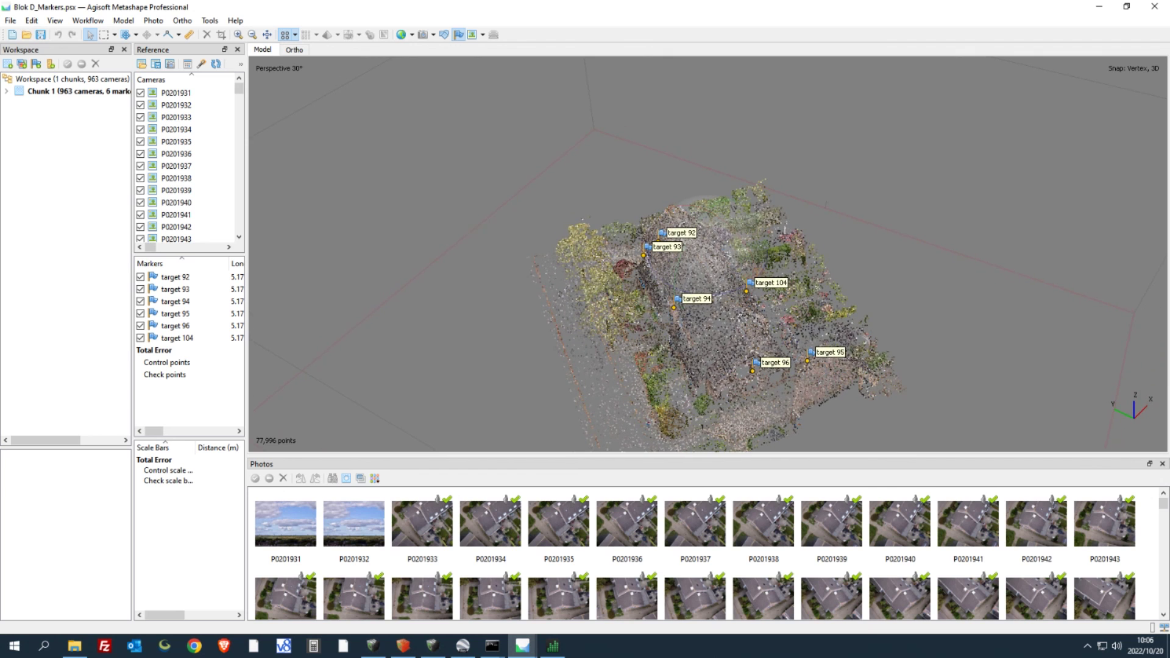
click(88, 20)
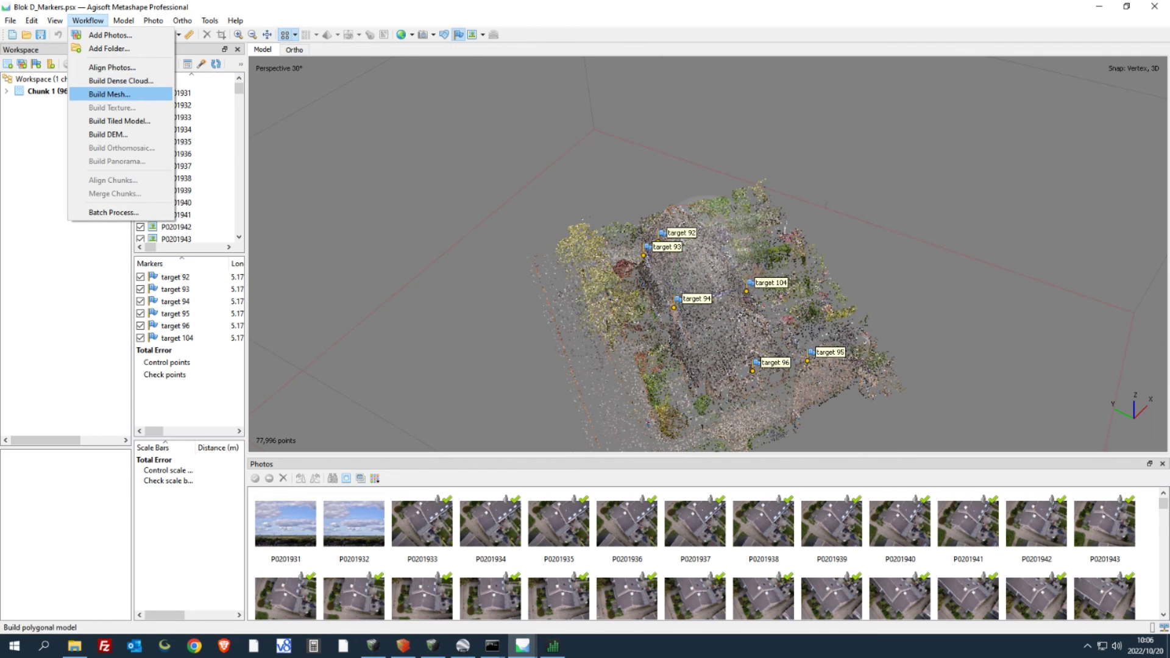
click(110, 94)
click(632, 204)
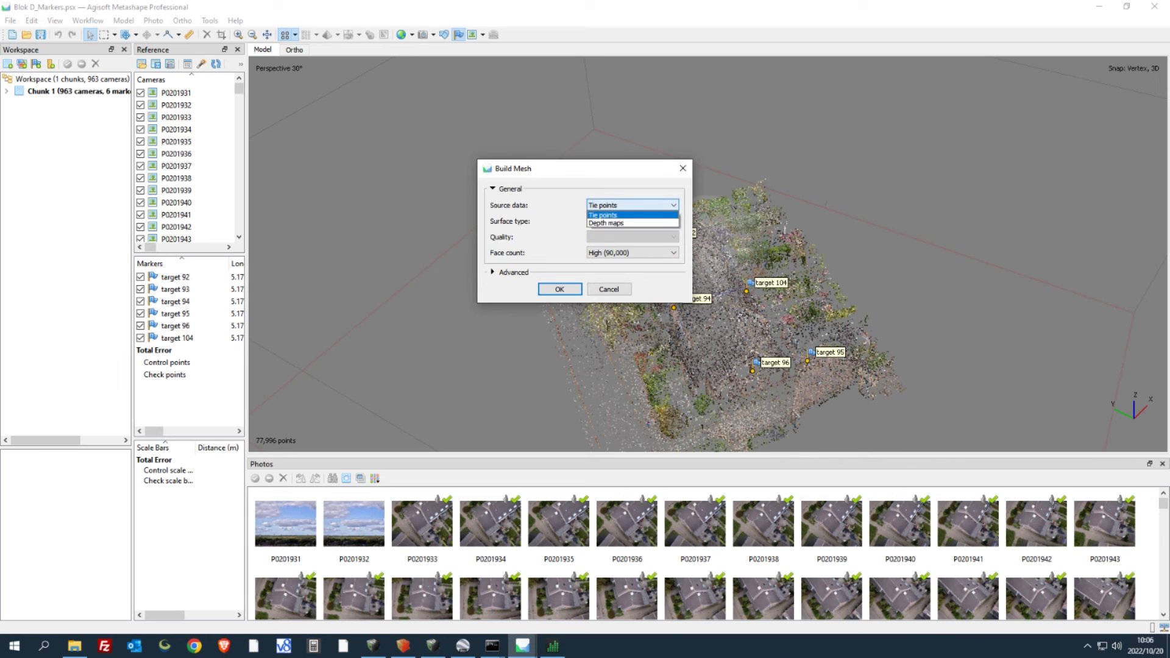
key(Down)
key(Return)
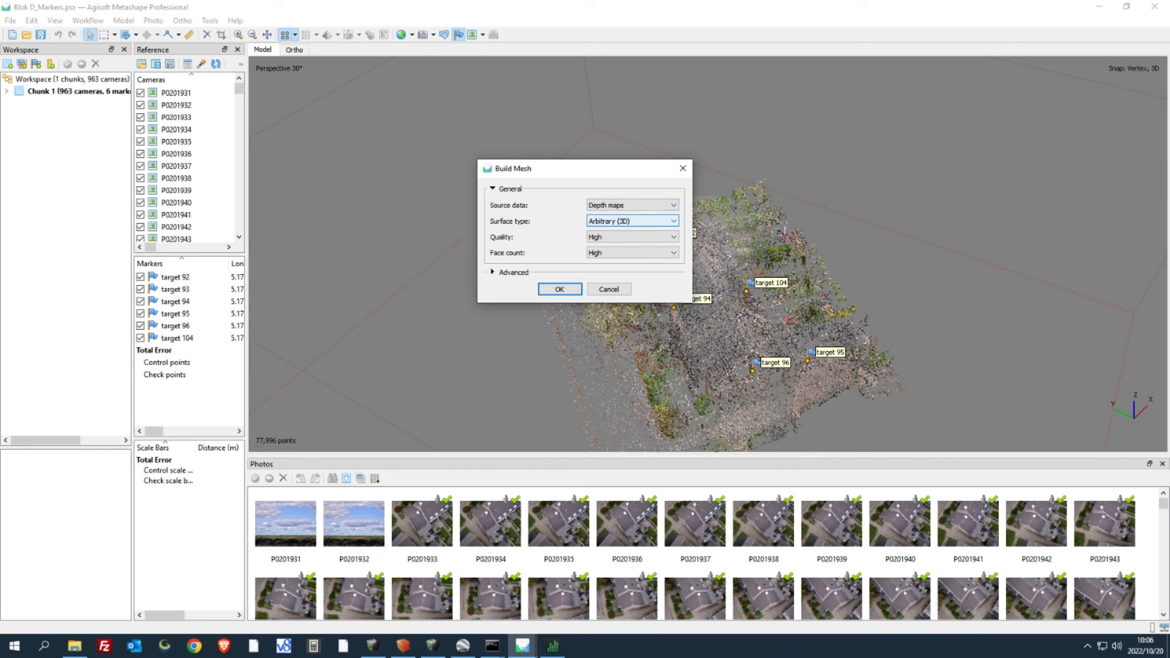
click(510, 272)
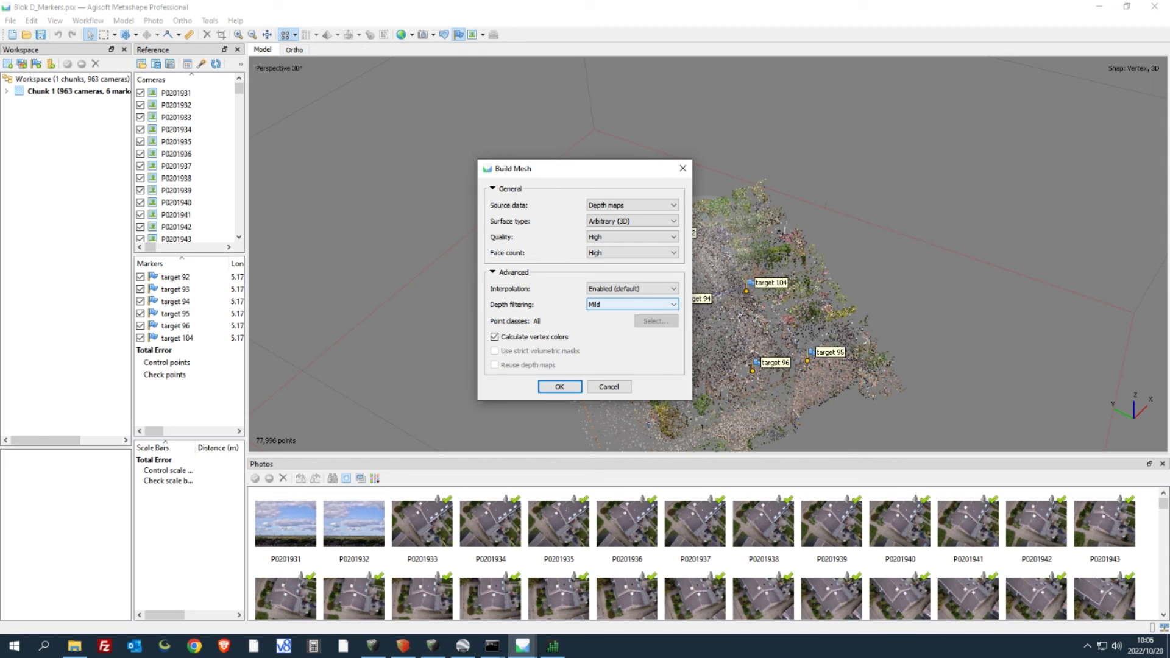
click(632, 304)
click(632, 322)
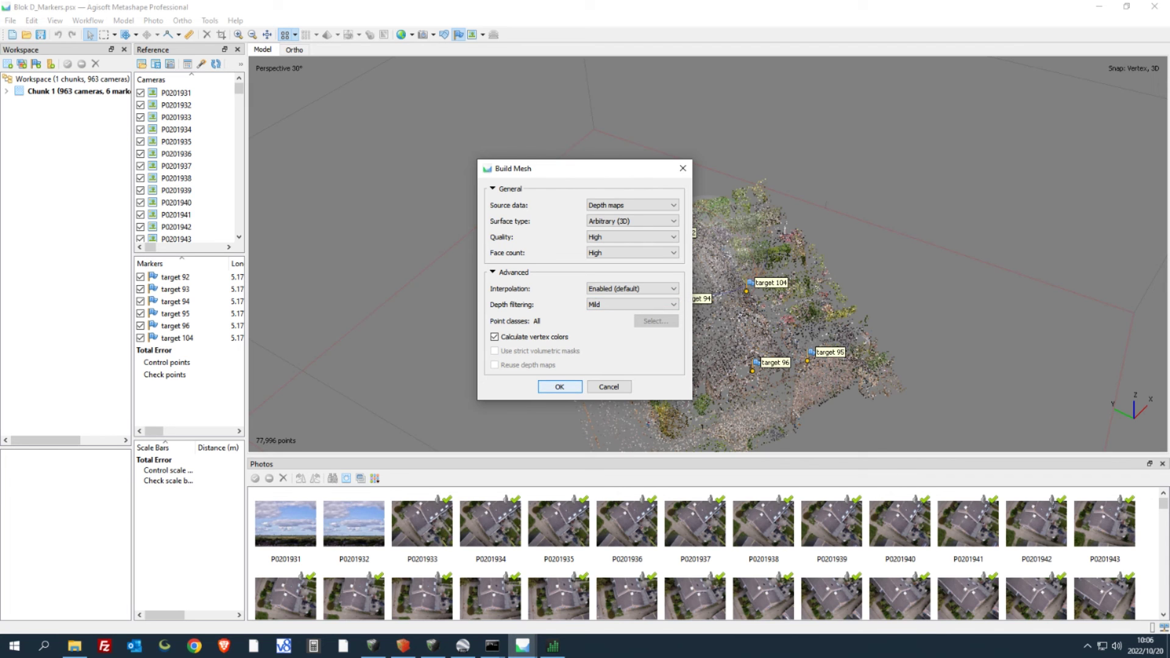
click(560, 386)
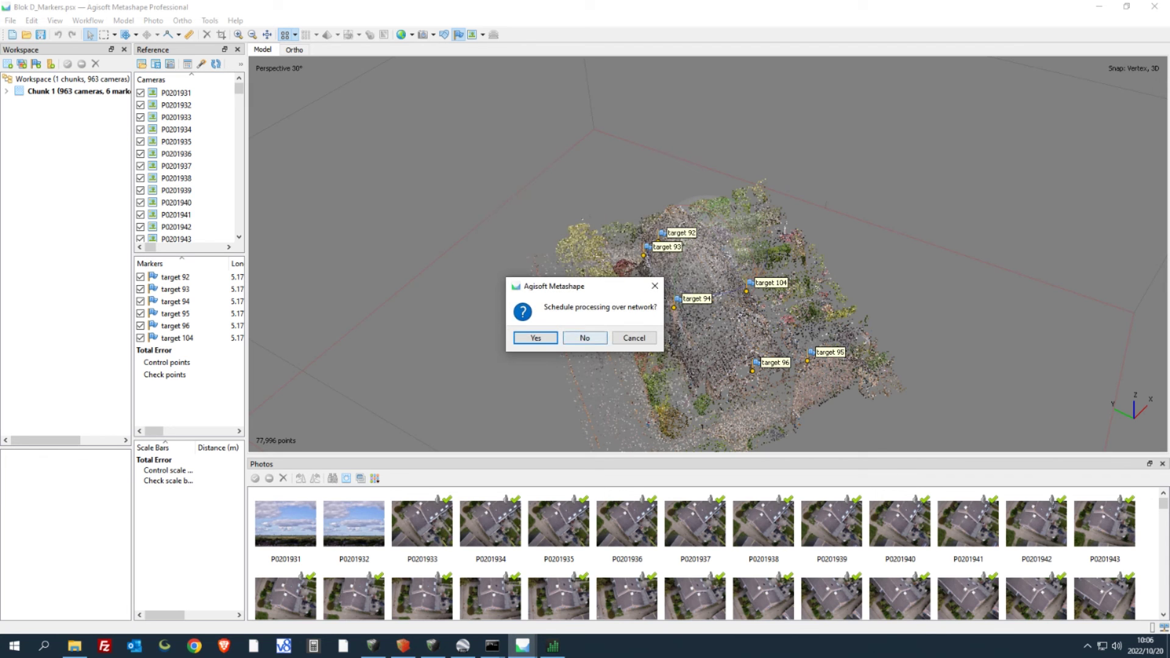
click(535, 338)
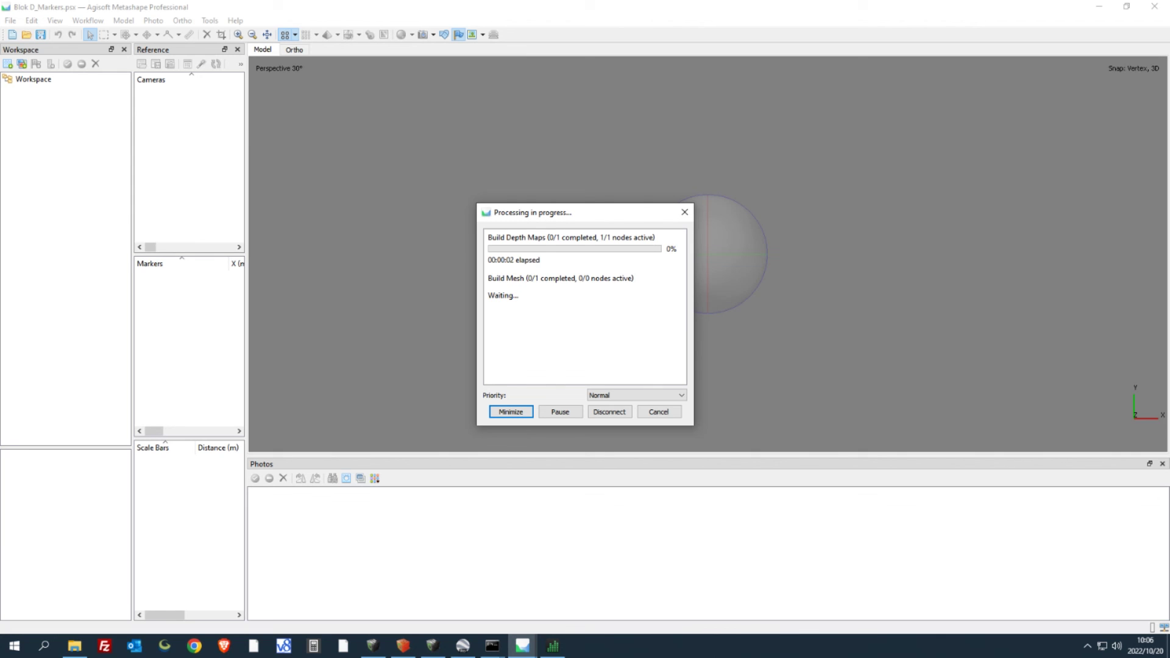
Step: Switch to Network Monitor to see Blok D_Markers depth maps running on SM012
click(553, 646)
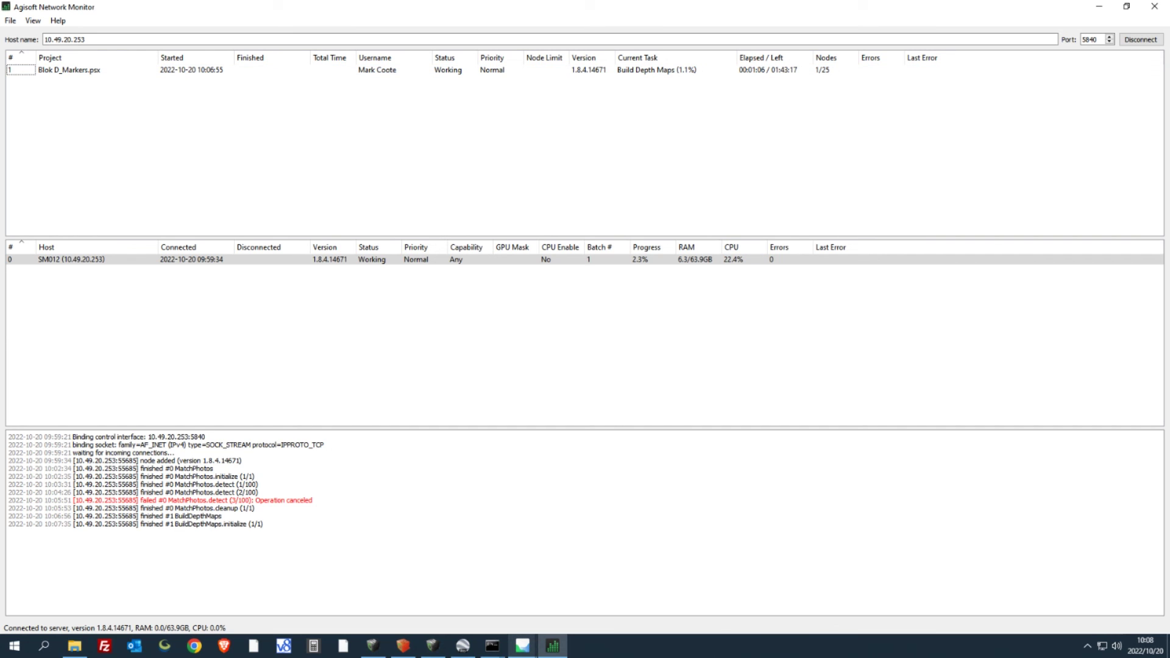
Step: Bring the Blok D_Markers Metashape window forward to view depth-map progress at 1%
click(523, 646)
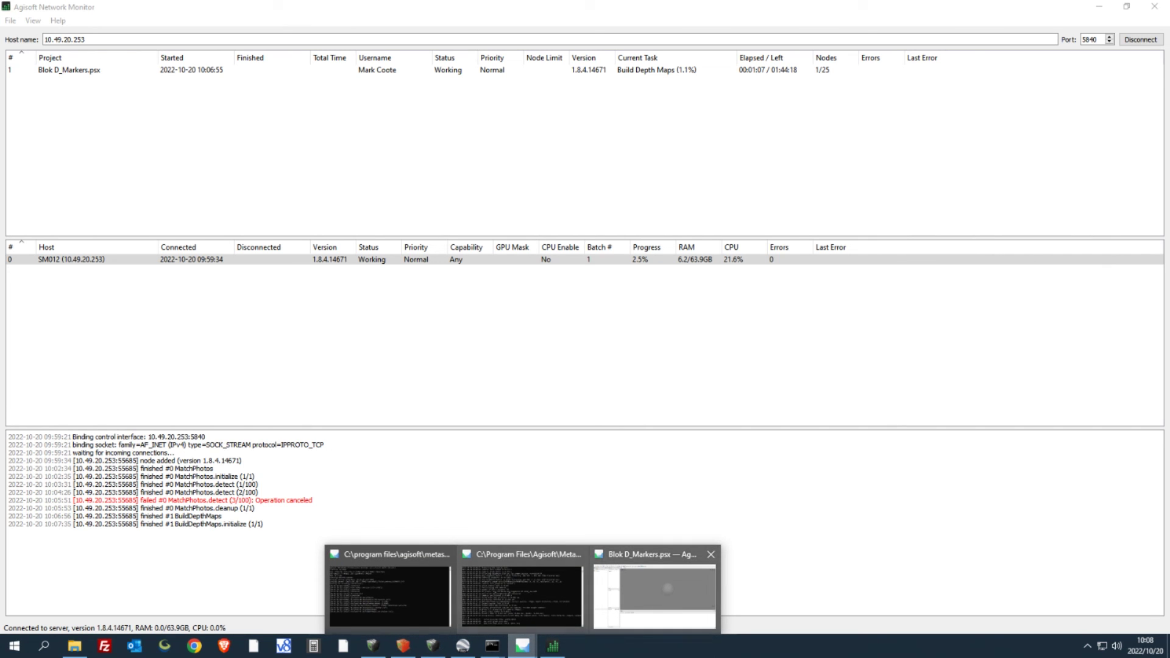
click(655, 594)
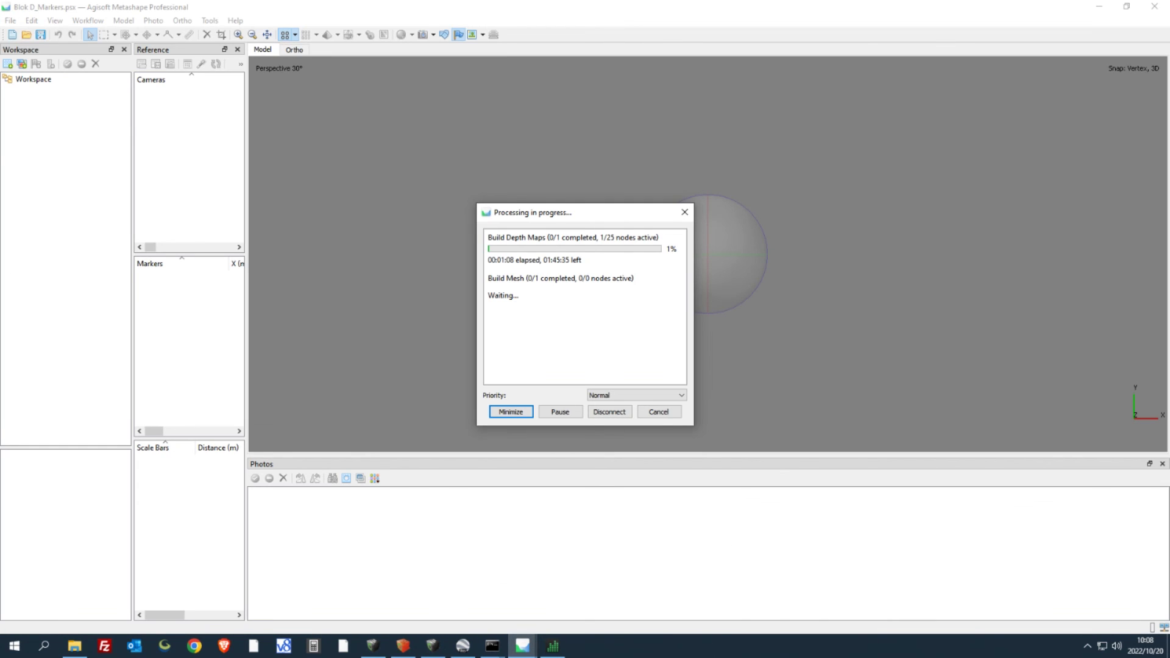